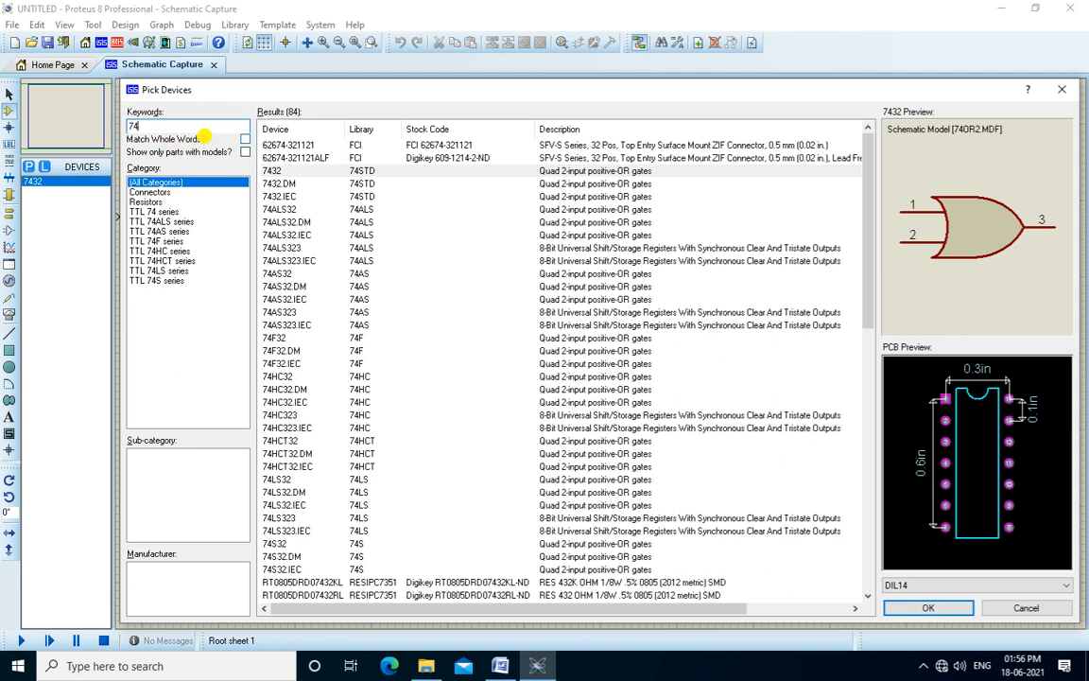
# Find the standard 7404 inverter and 7408 AND gate in the parts library and add both to the device list
pyautogui.write('04')
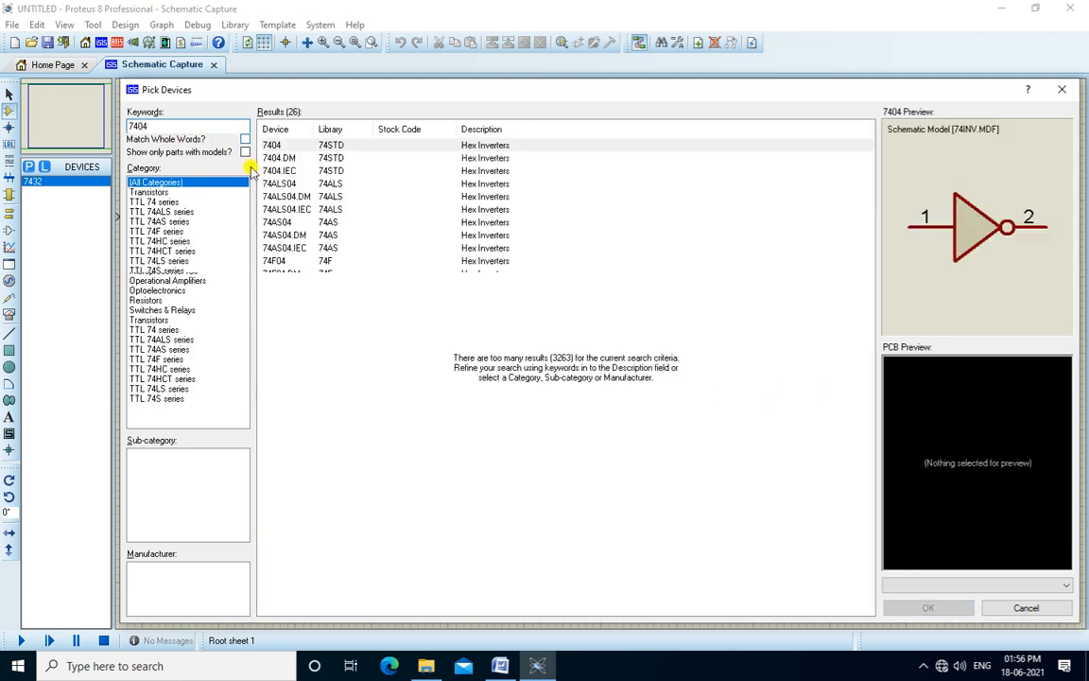
pyautogui.doubleClick(287, 147)
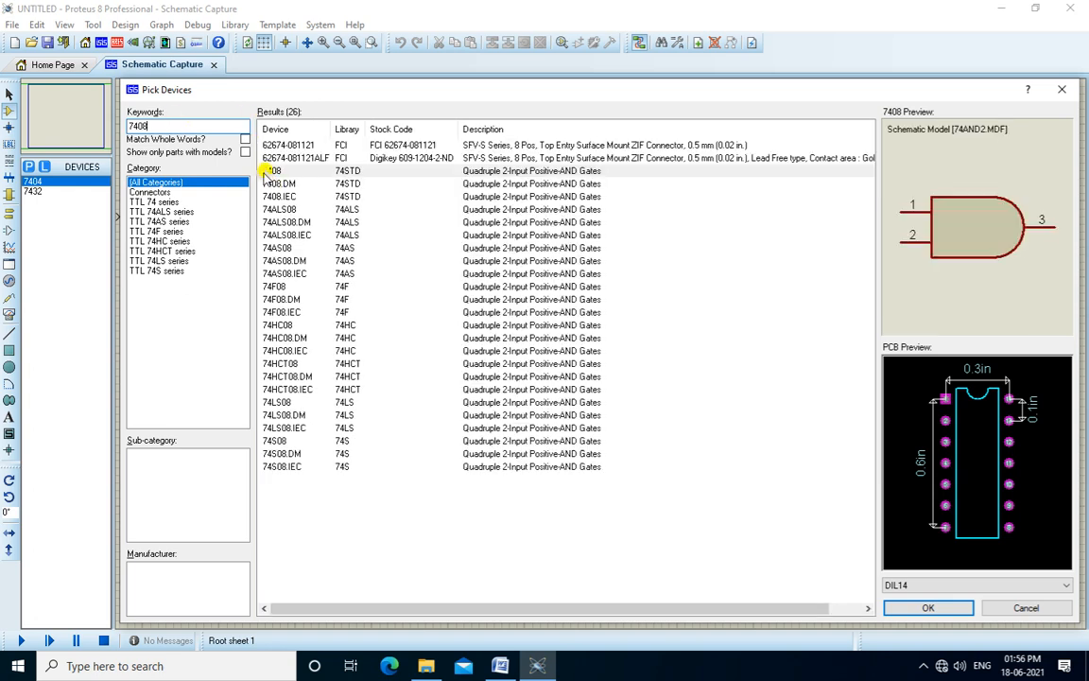
pyautogui.doubleClick(271, 171)
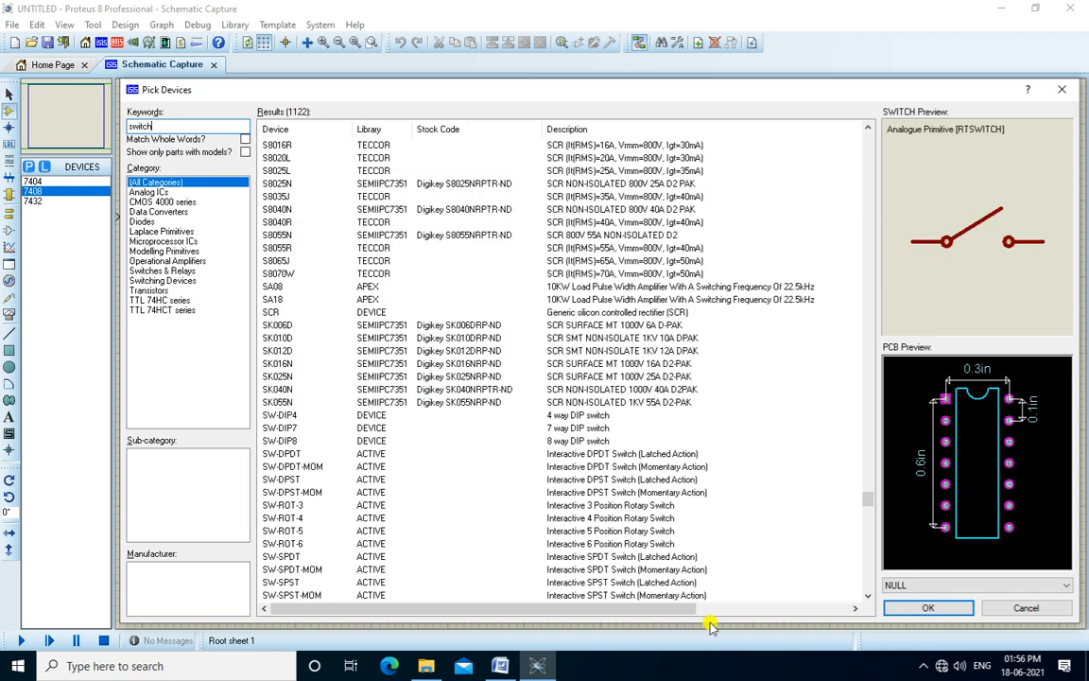
# Add the latched-action SPDT switch SW-SPDT from the "switch" search results to the device list
pyautogui.click(627, 584)
pyautogui.press('Up')
pyautogui.press('Up')
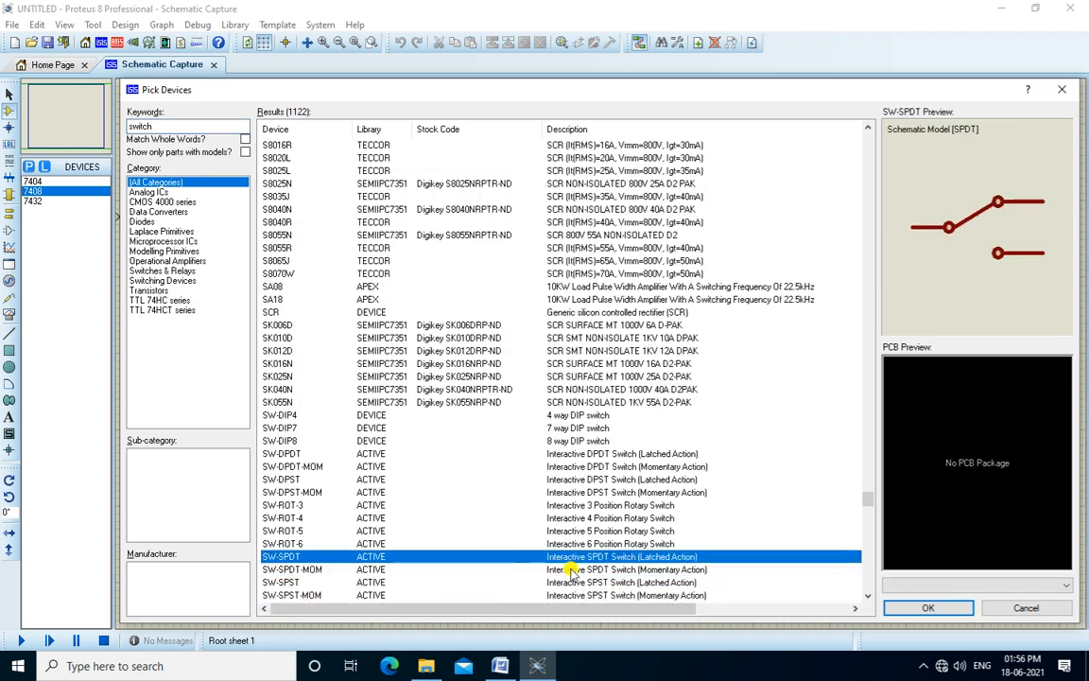
pyautogui.doubleClick(281, 556)
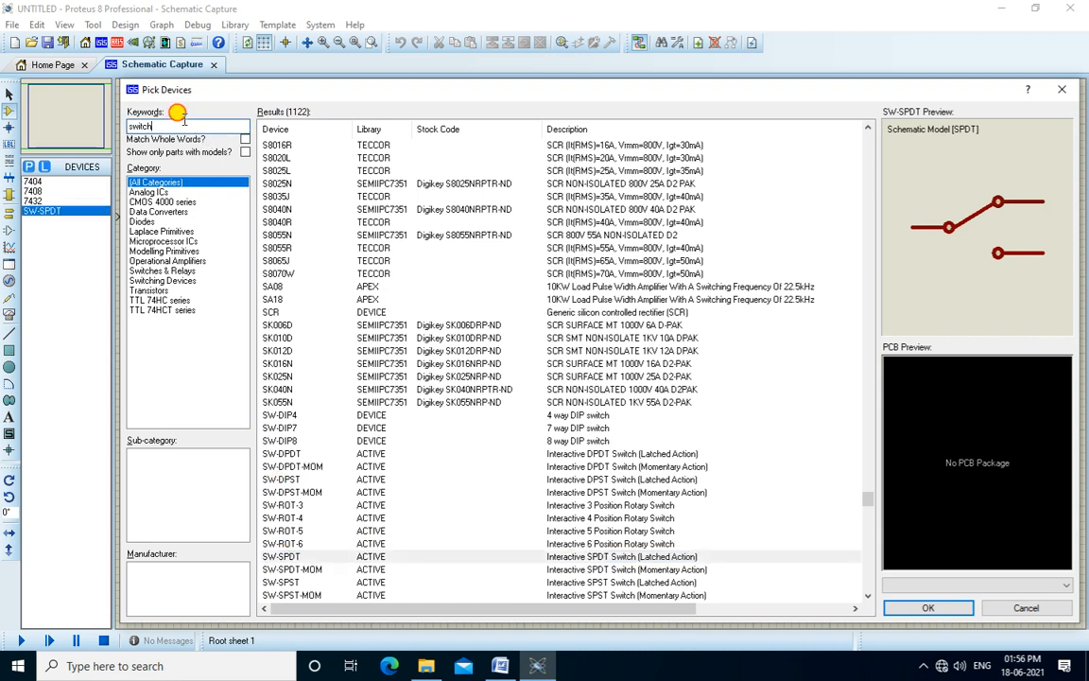
# Search the parts library for "resistor" and add the generic RESISTOR to the device list
pyautogui.press('BackSpace')
pyautogui.press('BackSpace')
pyautogui.press('BackSpace')
pyautogui.press('BackSpace')
pyautogui.press('BackSpace')
pyautogui.press('BackSpace')
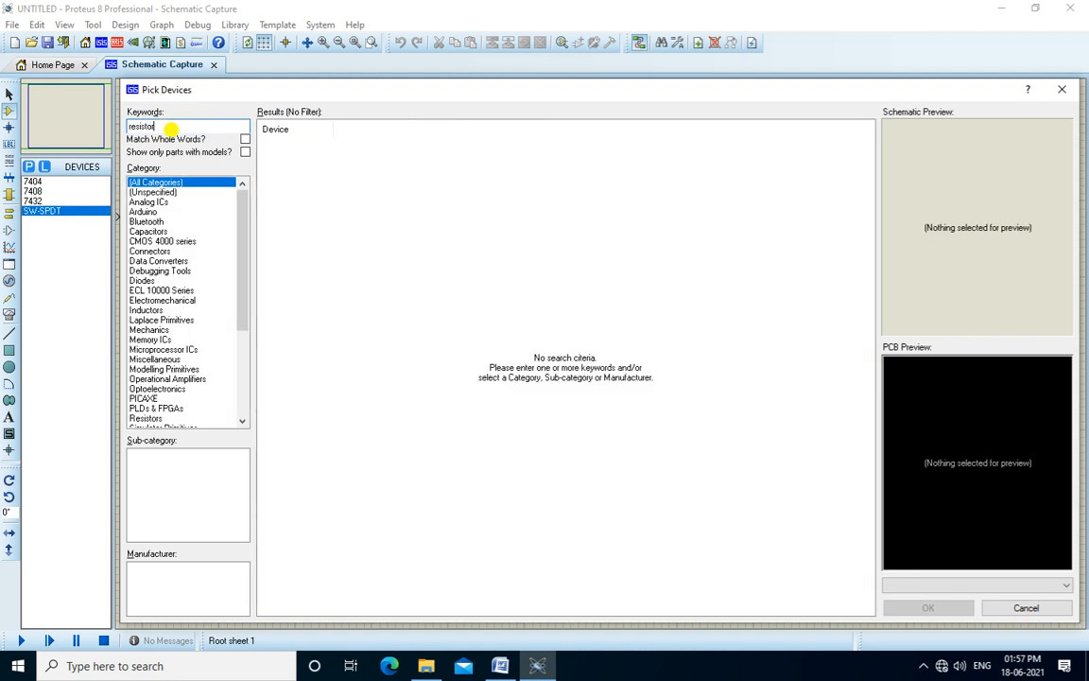
pyautogui.doubleClick(268, 145)
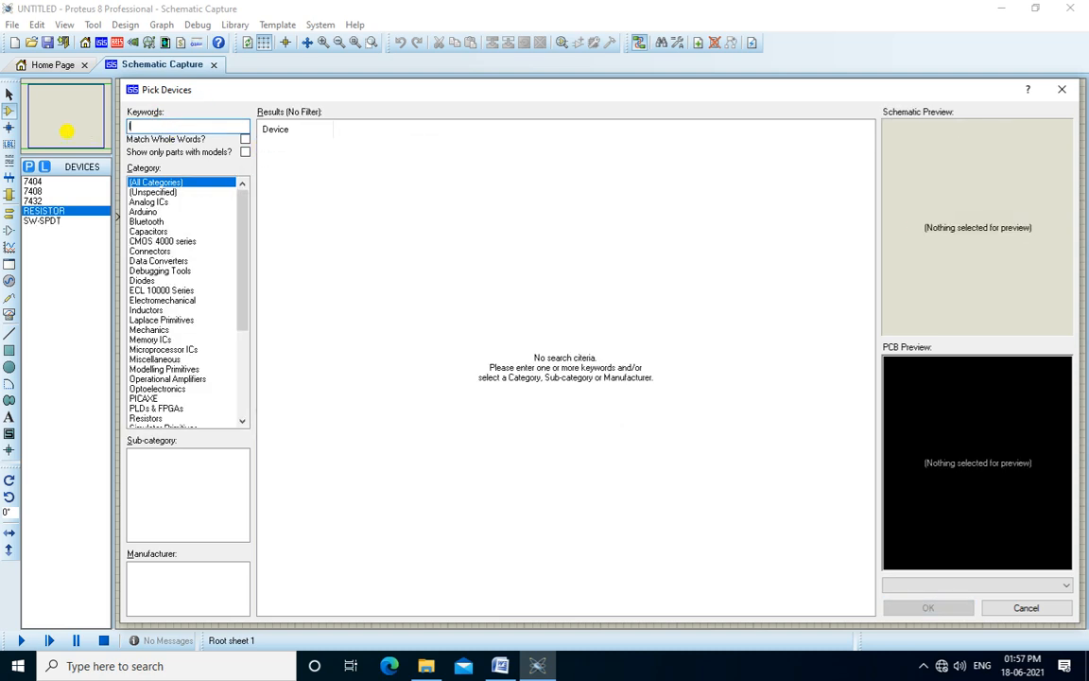
# Search the parts library for "led", add LED-BIBY to the device list and finish picking devices
pyautogui.write('led')
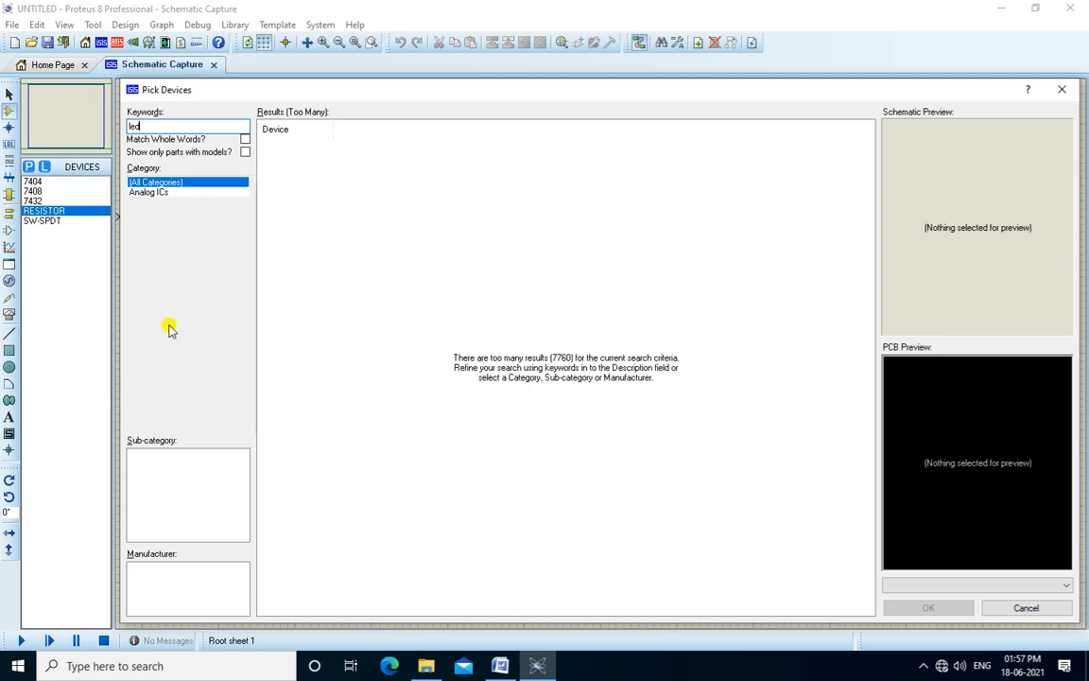
pyautogui.press('Down')
pyautogui.press('Down')
pyautogui.press('Down')
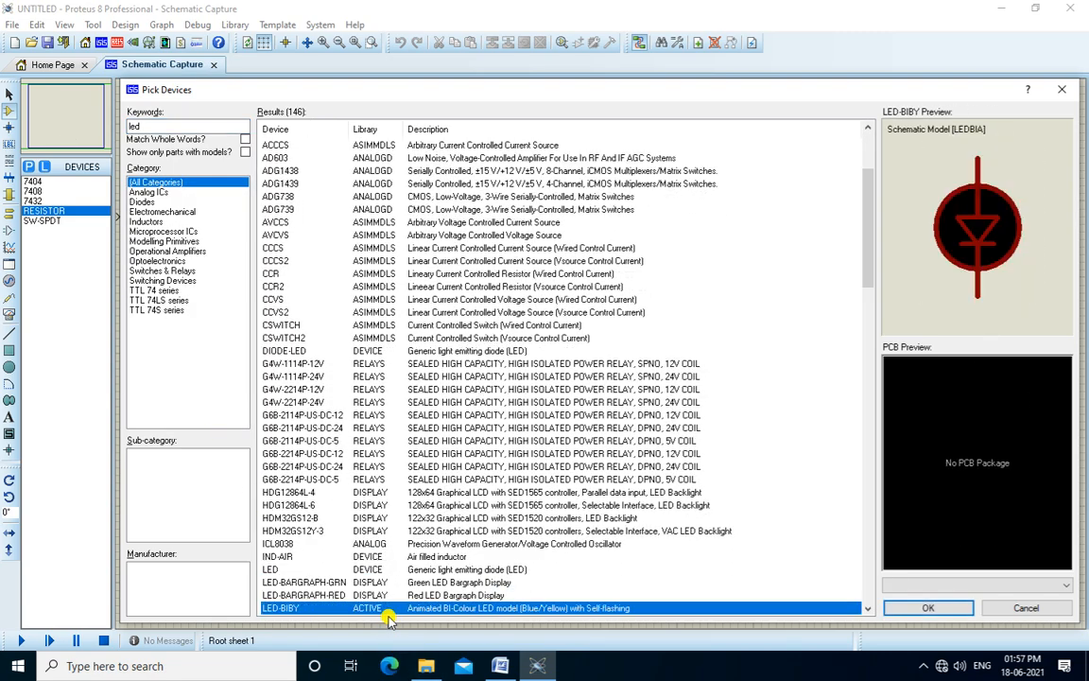
pyautogui.doubleClick(382, 609)
pyautogui.click(925, 606)
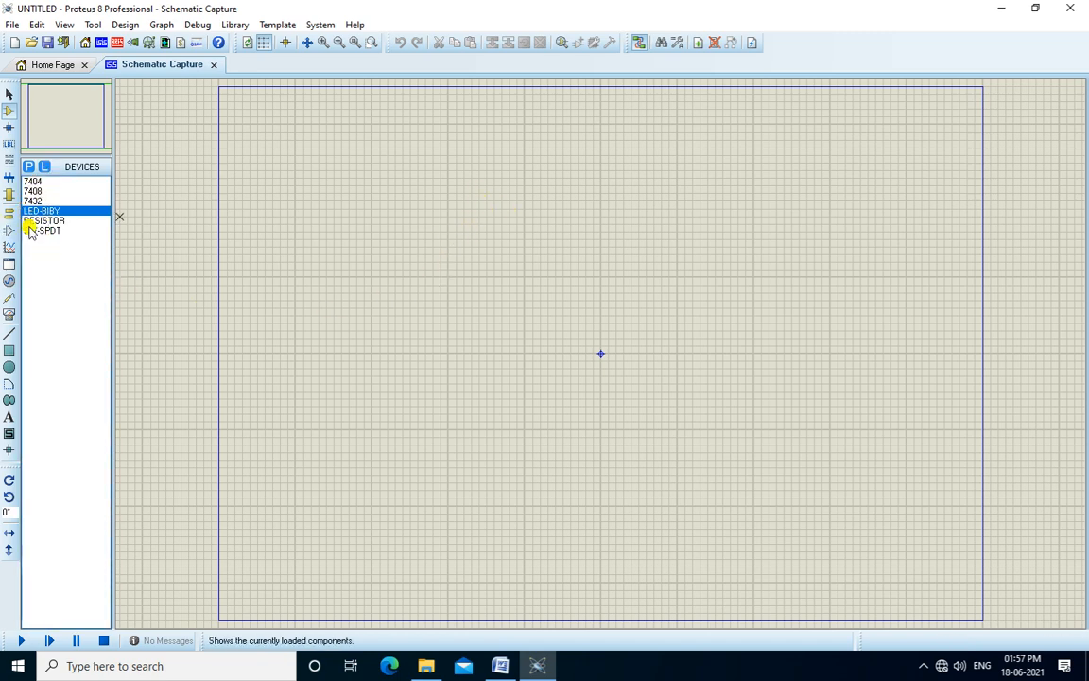
# Place one 7432 OR gate in the upper-left area of the schematic sheet
pyautogui.click(33, 199)
pyautogui.click(447, 179)
pyautogui.click(451, 187)
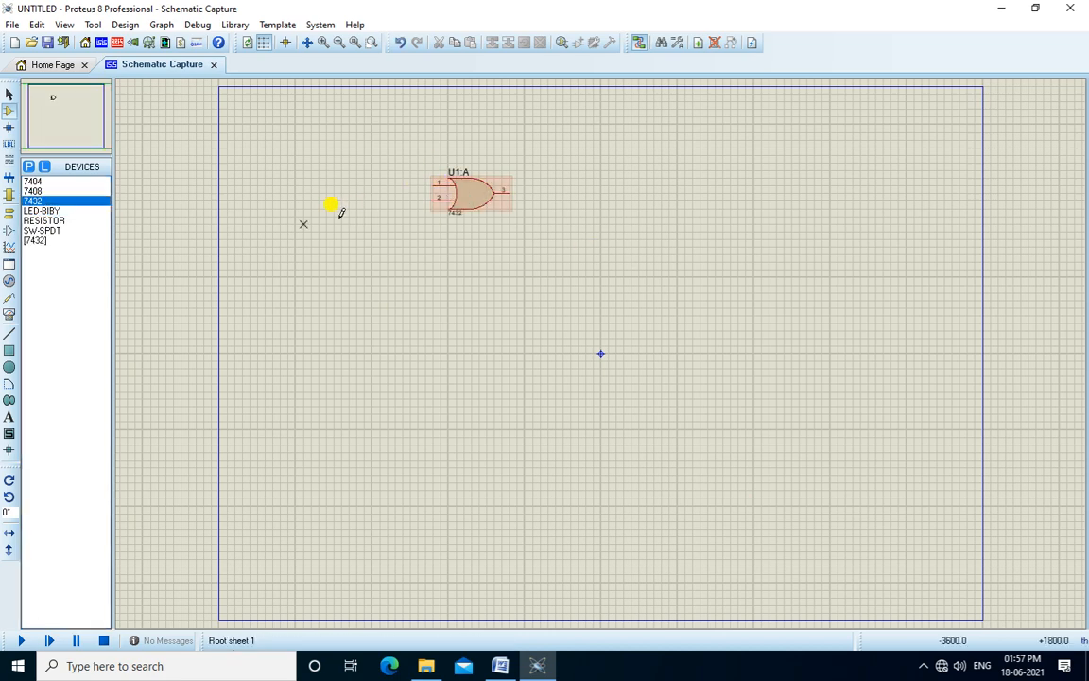
# Place two SW-SPDT switches one above the other on the input side of the OR gate
pyautogui.click(42, 231)
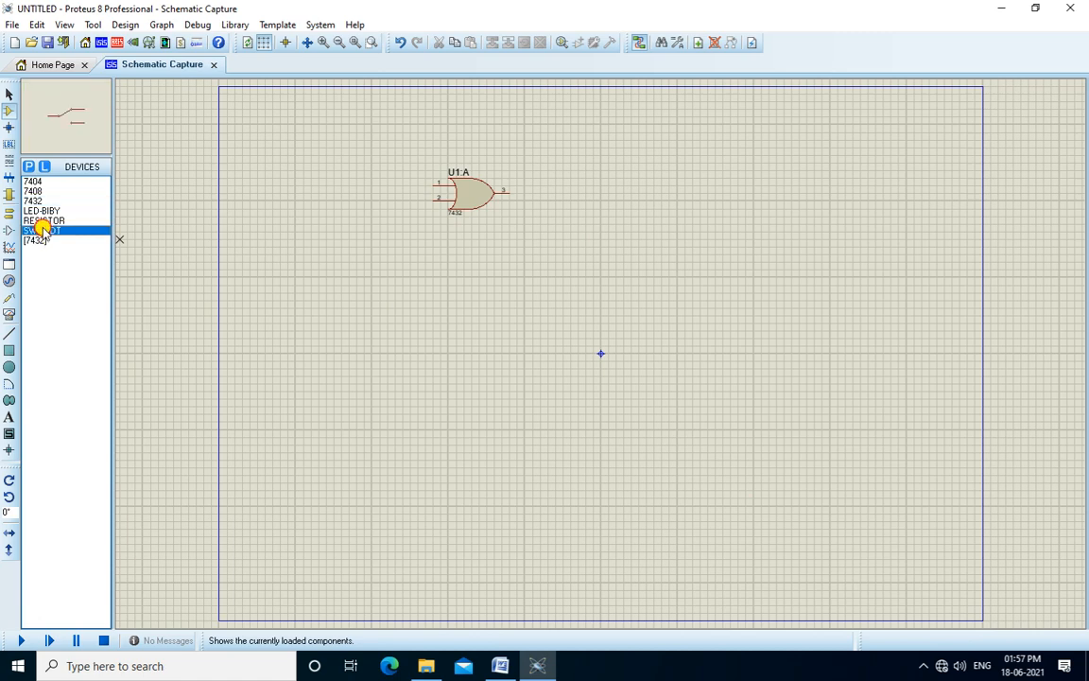
pyautogui.click(326, 166)
pyautogui.click(333, 171)
pyautogui.click(332, 256)
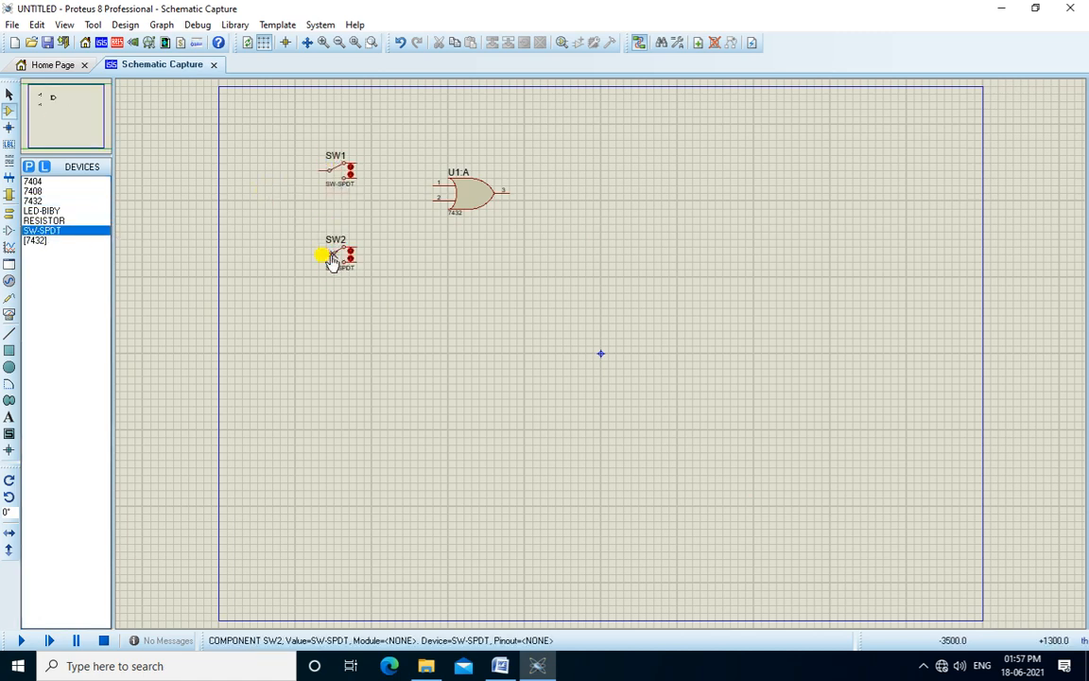
# Place a RESISTOR on the output side of the OR gate and an LED-BIBY just below and beyond it
pyautogui.click(47, 219)
pyautogui.click(548, 189)
pyautogui.moveTo(574, 208); pyautogui.dragTo(567, 189)
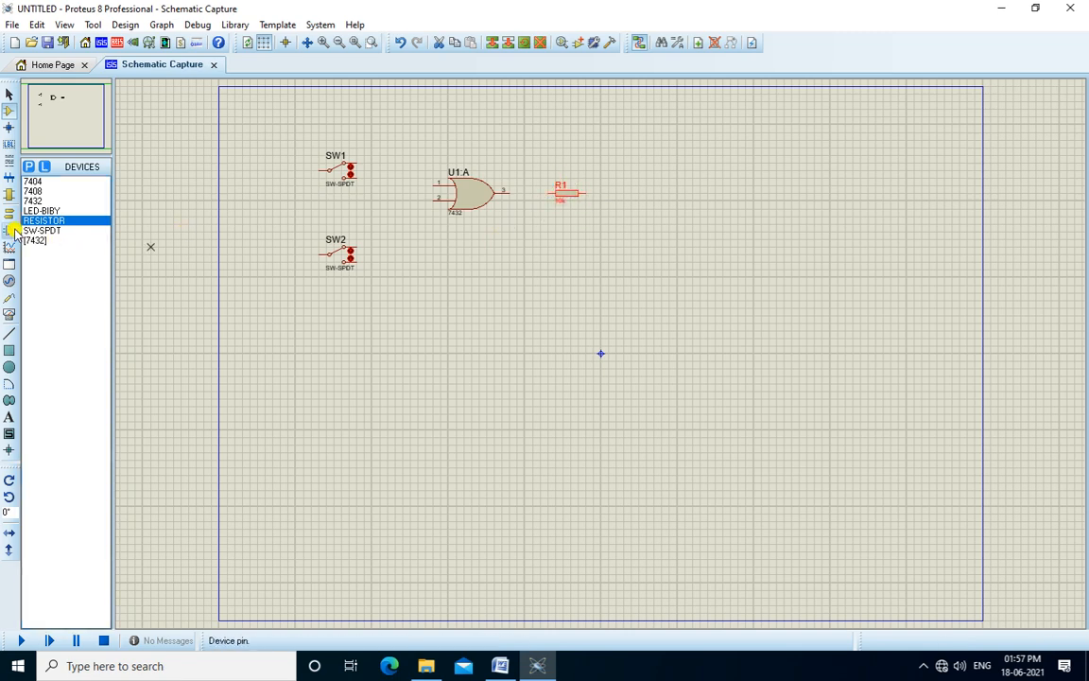
pyautogui.click(43, 210)
pyautogui.click(625, 213)
pyautogui.click(614, 230)
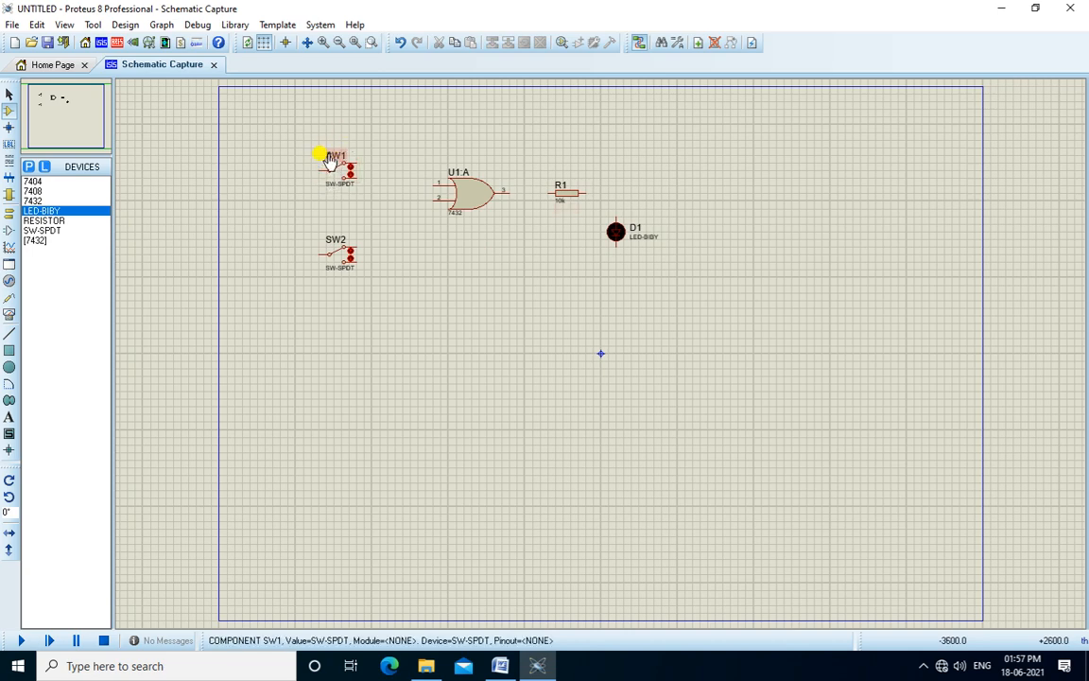
# Relabel the upper switch as A and the lower switch as B
pyautogui.doubleClick(337, 157)
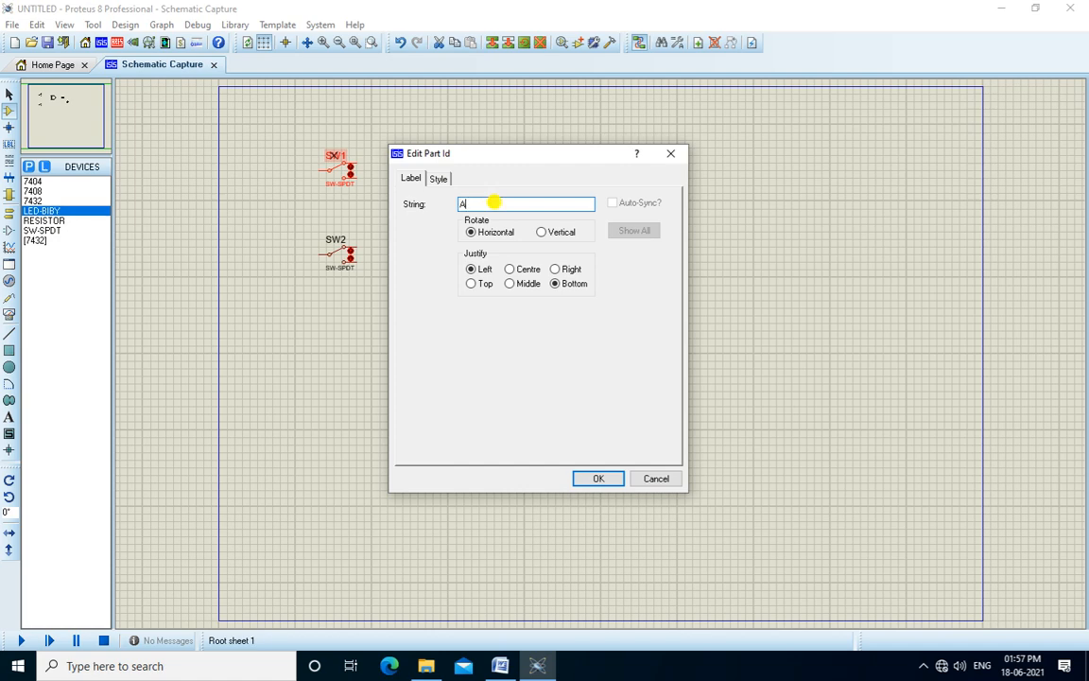
pyautogui.write('A')
pyautogui.press('Return')
pyautogui.doubleClick(340, 244)
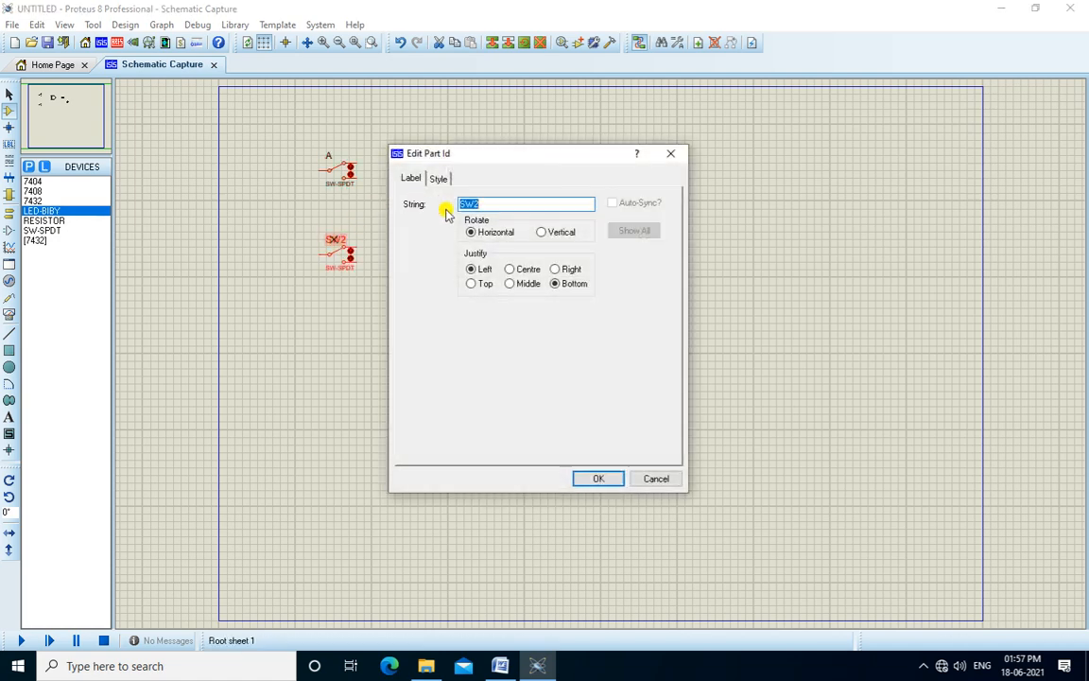
pyautogui.write('B')
pyautogui.press('Return')
# Mirror switches A and B together with X-Mirror so their common contacts face the OR gate
pyautogui.moveTo(380, 140); pyautogui.dragTo(307, 301)
pyautogui.moveTo(303, 124); pyautogui.dragTo(379, 315)
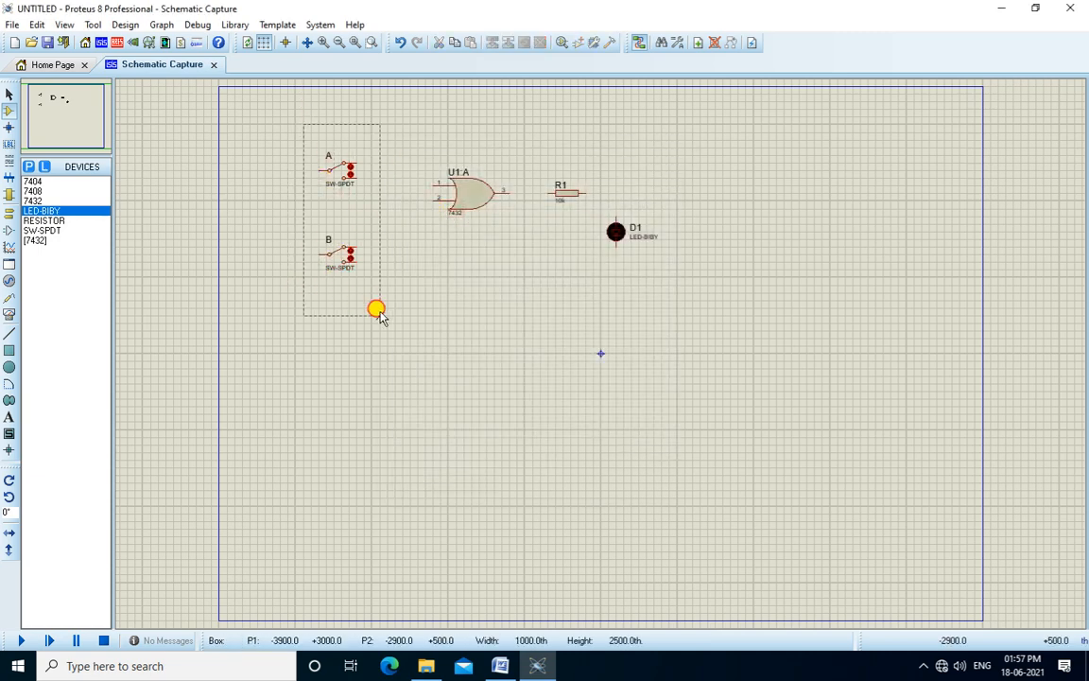
pyautogui.rightClick(352, 254)
pyautogui.click(437, 314)
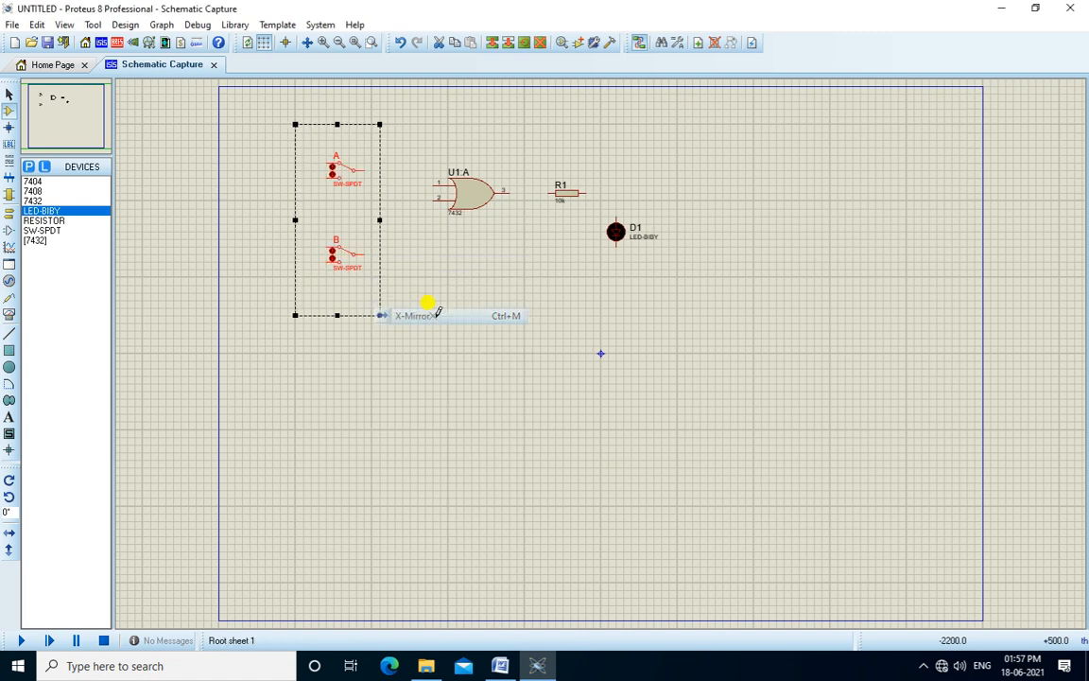
pyautogui.click(266, 144)
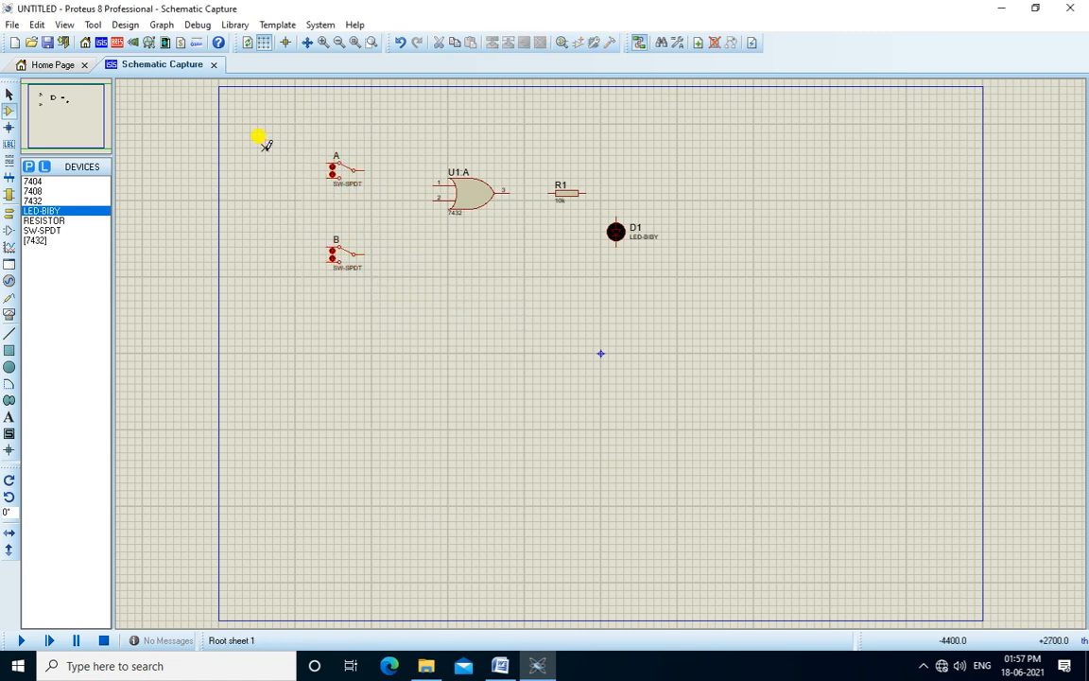
# Set the value of resistor R1 to 220
pyautogui.doubleClick(560, 200)
pyautogui.write('220')
pyautogui.press('Return')
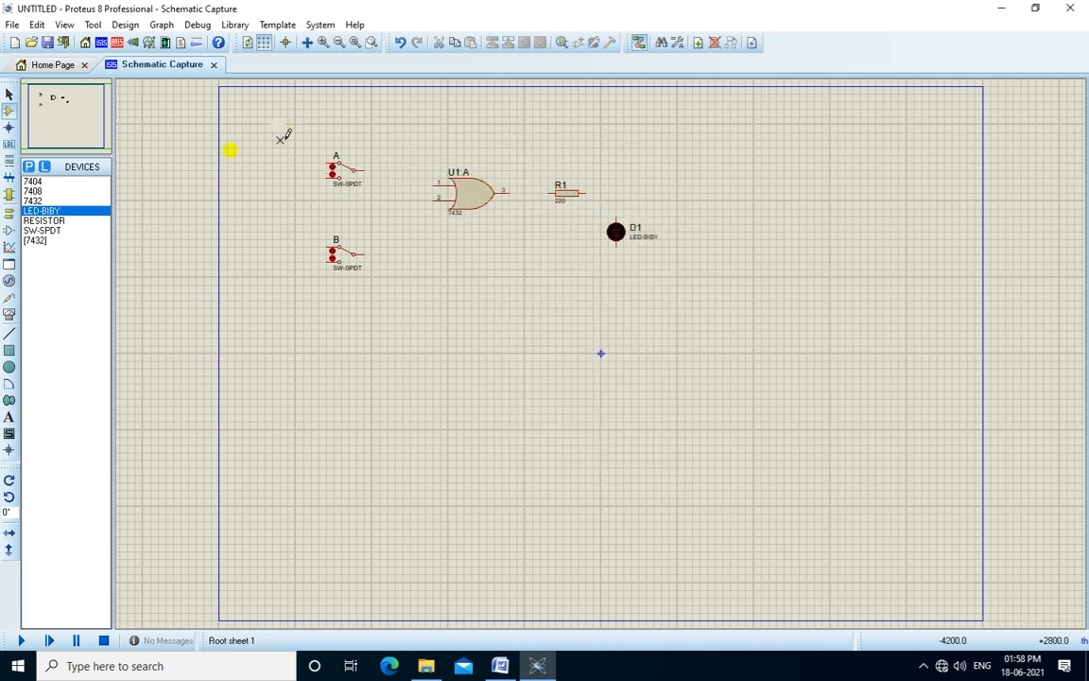
# Place a POWER terminal above and left of switch A and a GROUND terminal below the OR gate
pyautogui.click(9, 213)
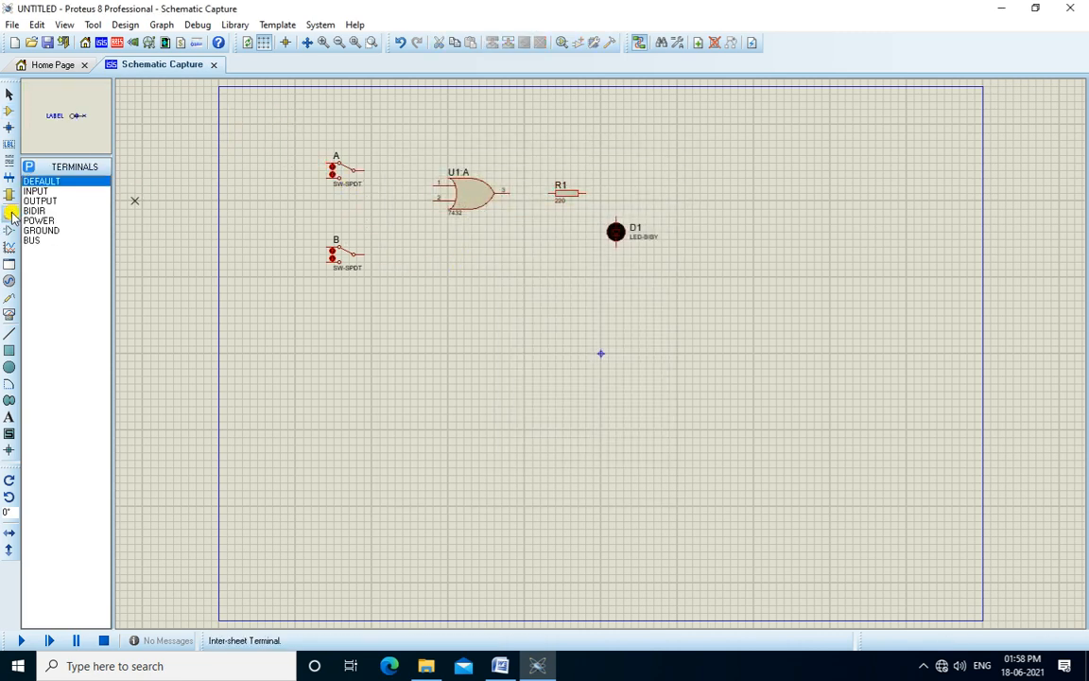
pyautogui.click(38, 220)
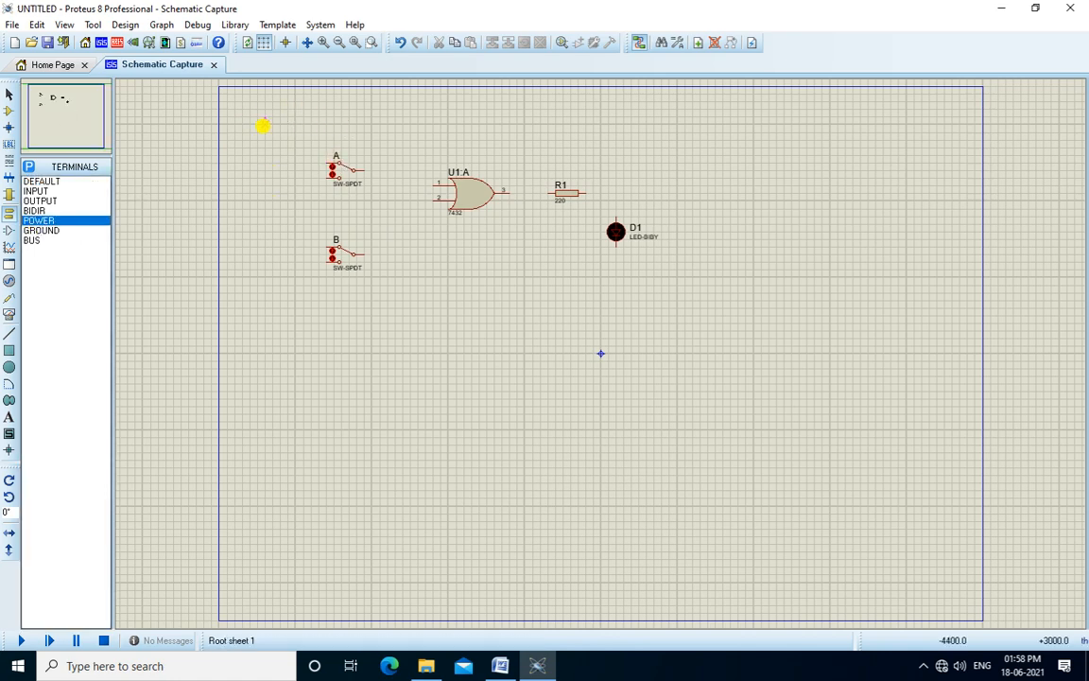
pyautogui.click(278, 123)
pyautogui.click(52, 230)
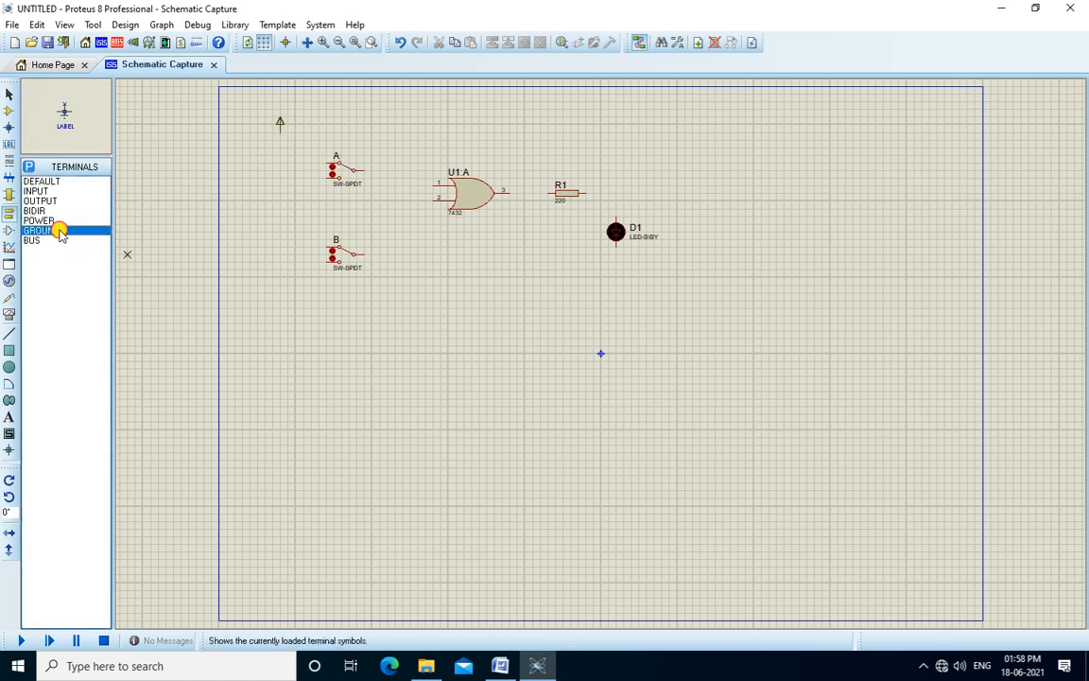
pyautogui.click(594, 284)
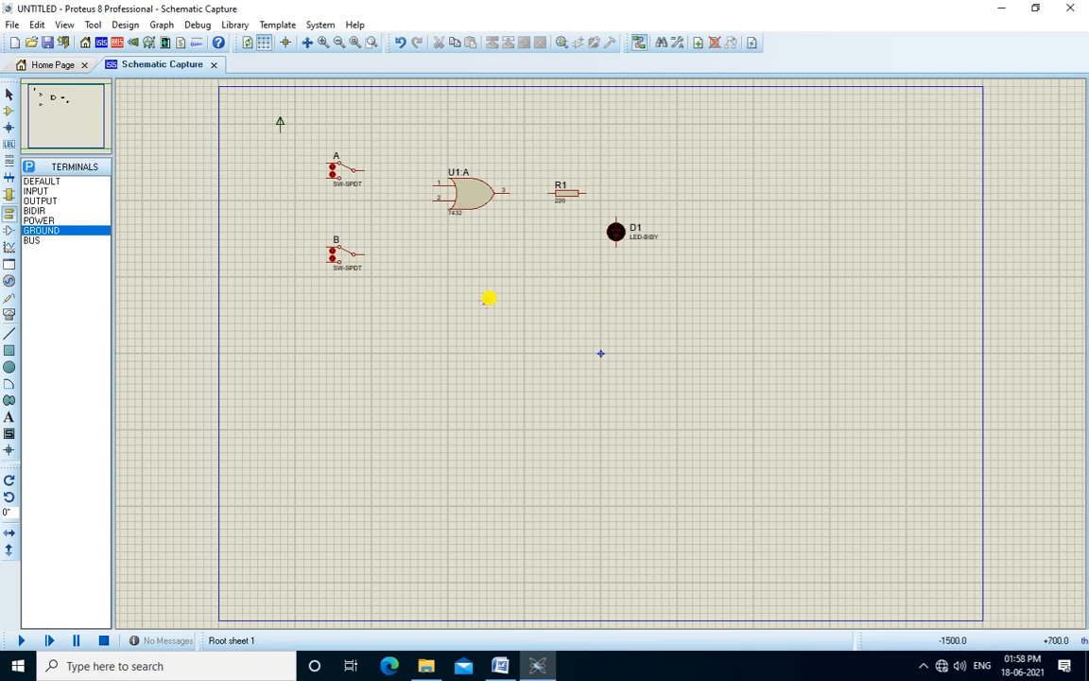
pyautogui.click(486, 301)
# Wire switch A's common contact to OR gate input 1 and switch B's common contact to input 2
pyautogui.scroll(1, 469, 197)
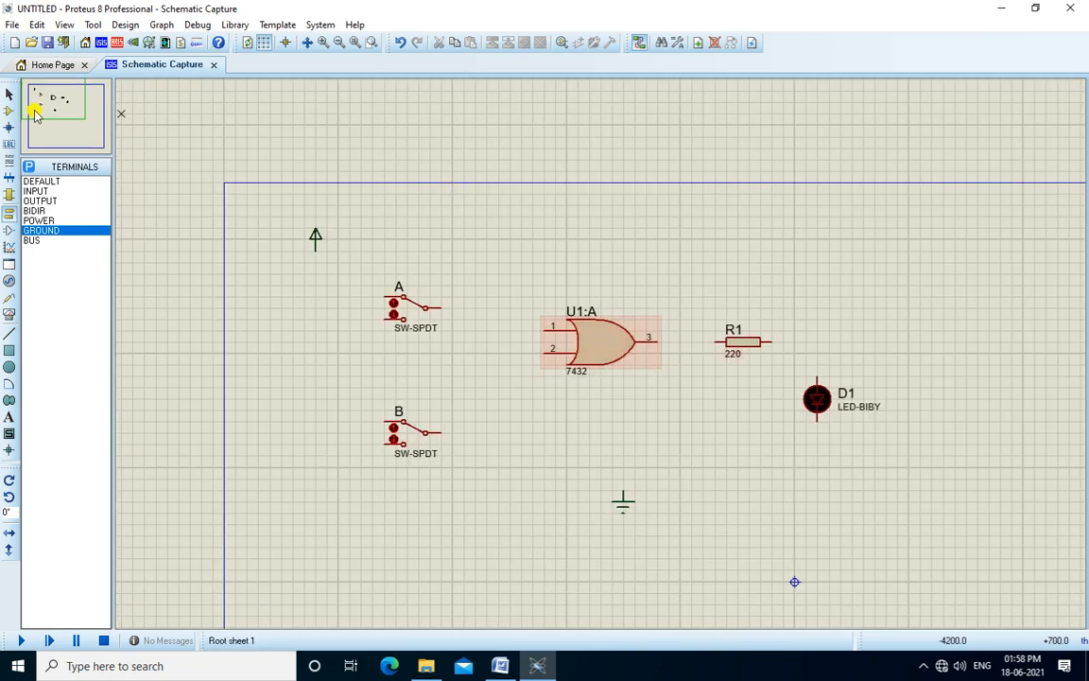
pyautogui.moveTo(43, 109)
pyautogui.mouseDown()
pyautogui.moveTo(54, 97)
pyautogui.moveTo(59, 113)
pyautogui.mouseUp()
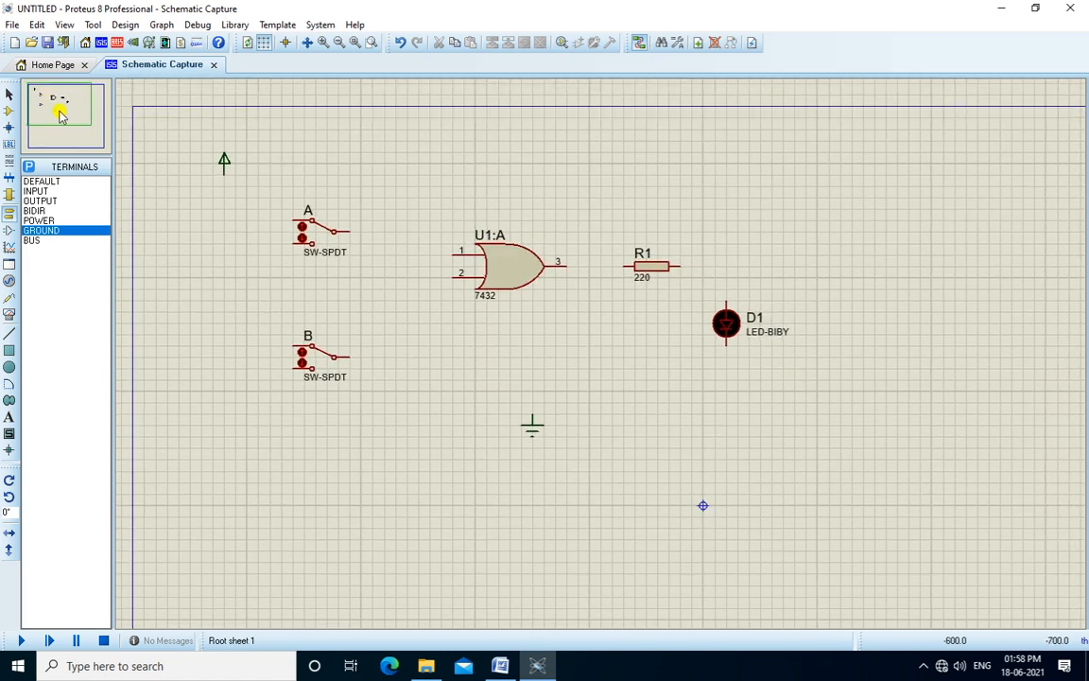
pyautogui.click(369, 229)
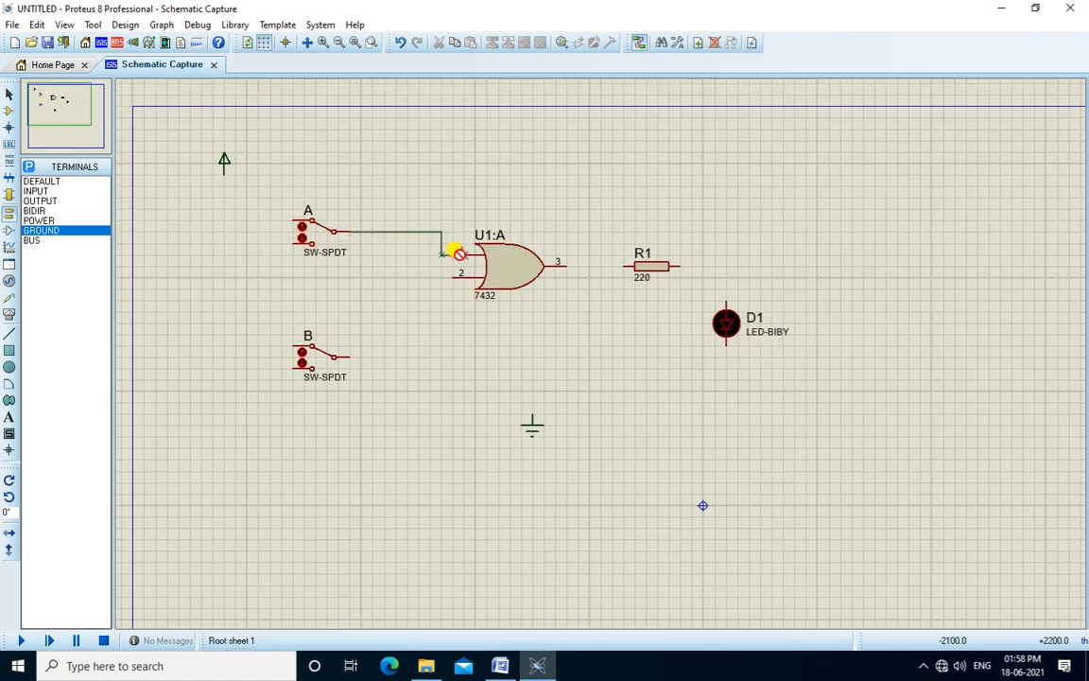
pyautogui.click(451, 250)
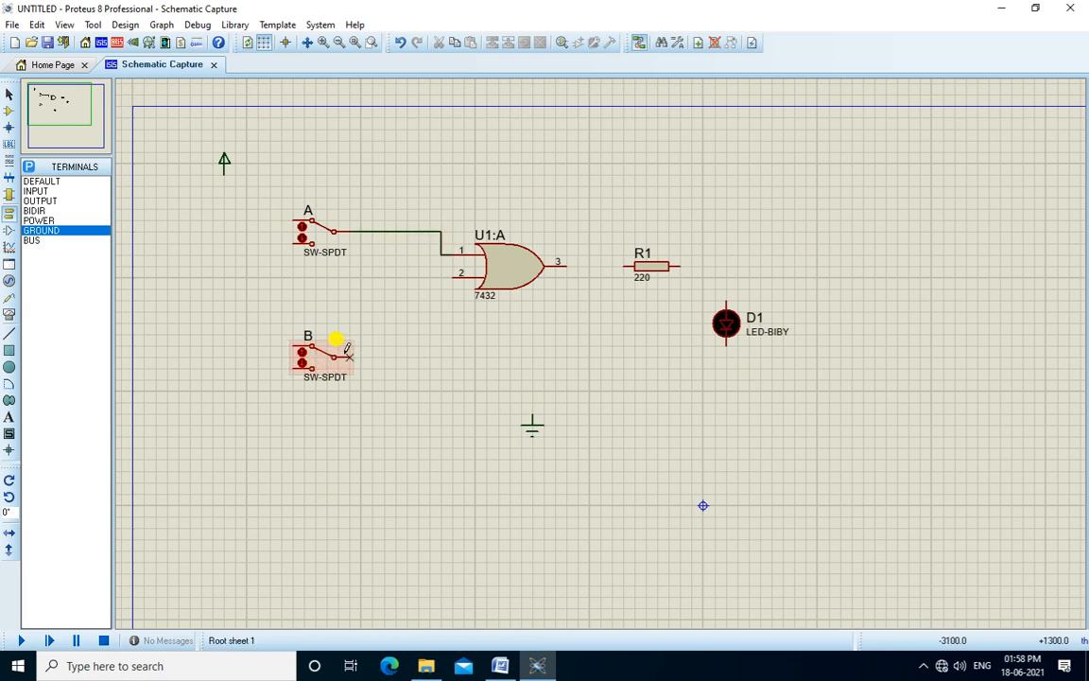
pyautogui.click(348, 352)
pyautogui.click(453, 274)
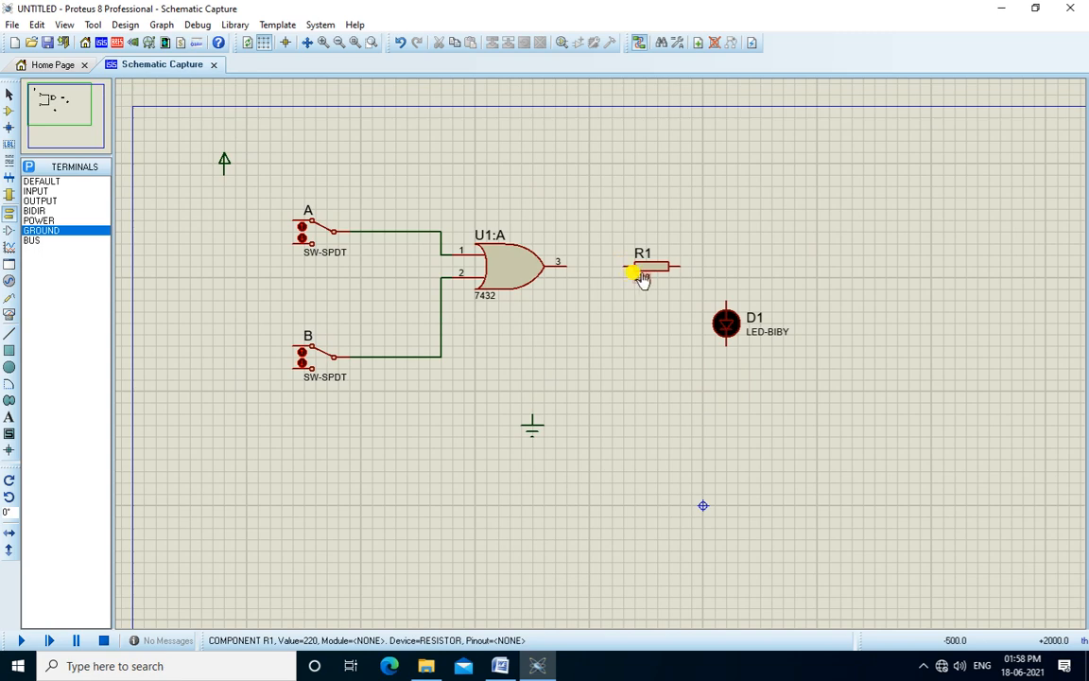
# Move R1 and D1 farther from the OR gate and place a 7404 inverter between the gate and R1
pyautogui.moveTo(649, 268); pyautogui.dragTo(826, 265)
pyautogui.moveTo(724, 323); pyautogui.dragTo(885, 313)
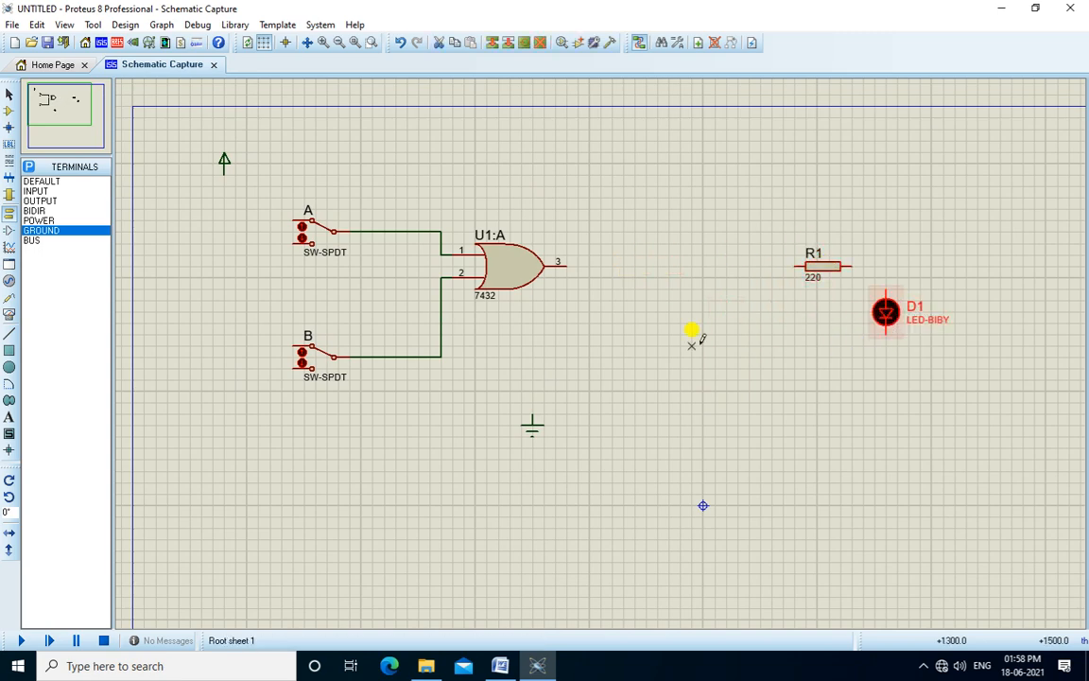
pyautogui.click(9, 110)
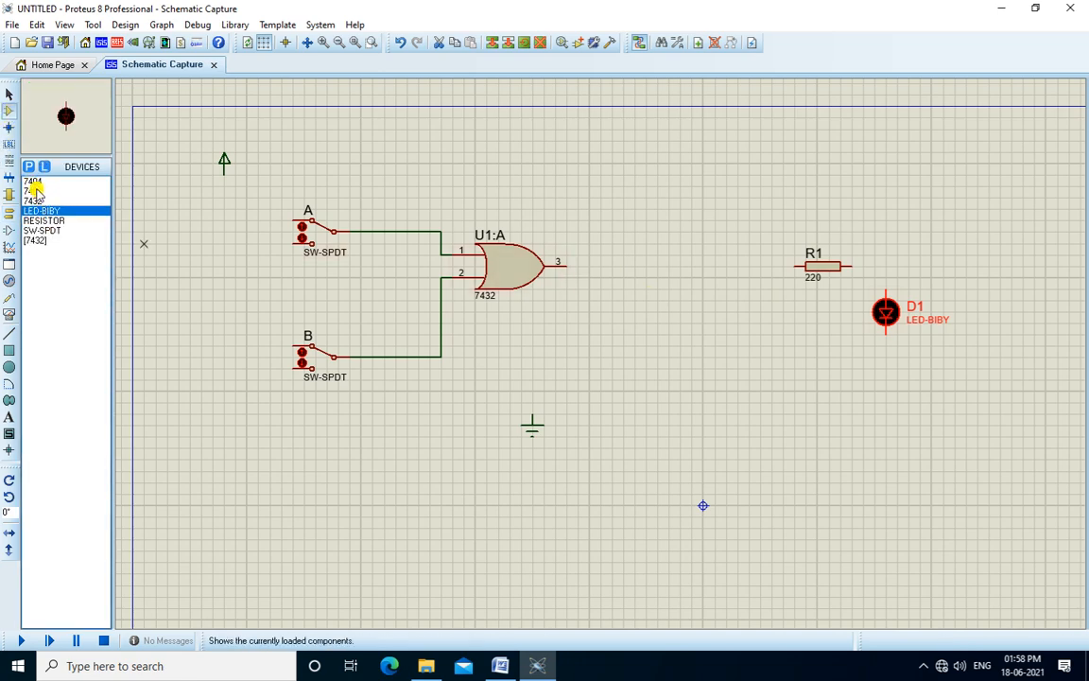
pyautogui.click(33, 181)
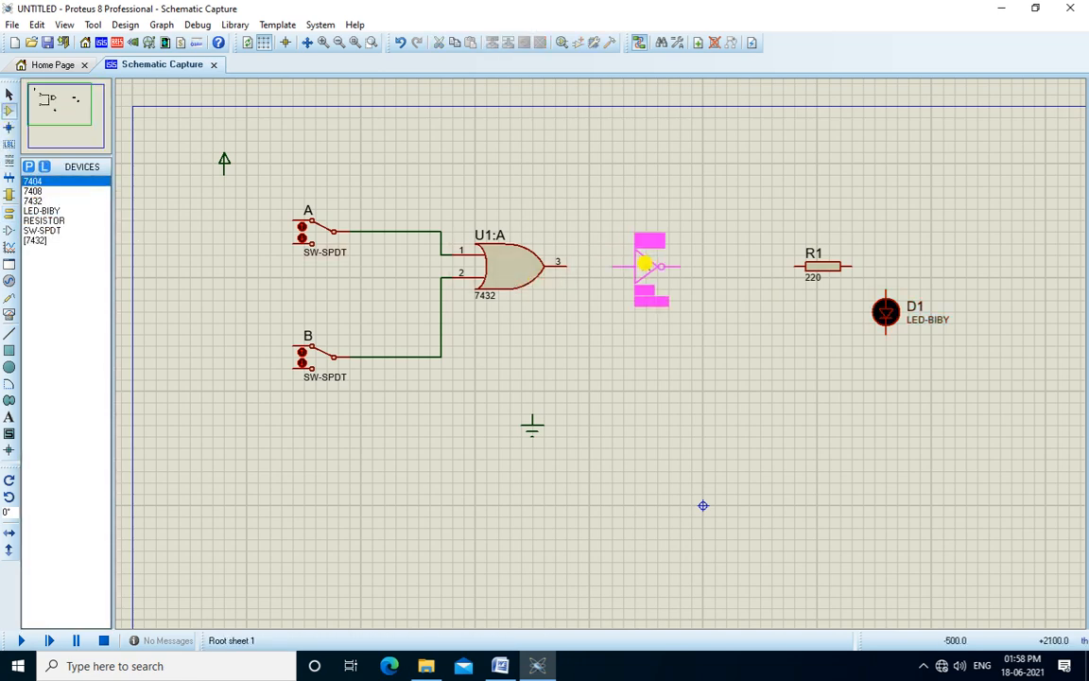
pyautogui.click(649, 266)
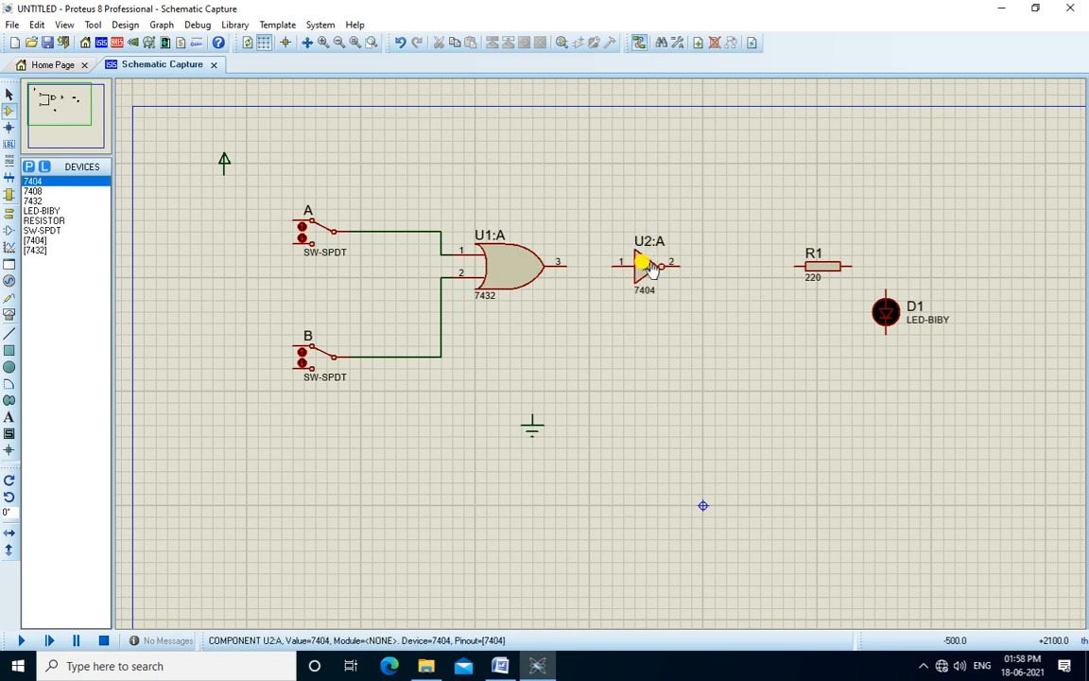
# Wire the OR gate output through the 7404 inverter and R1 to the top pin of D1
pyautogui.click(565, 263)
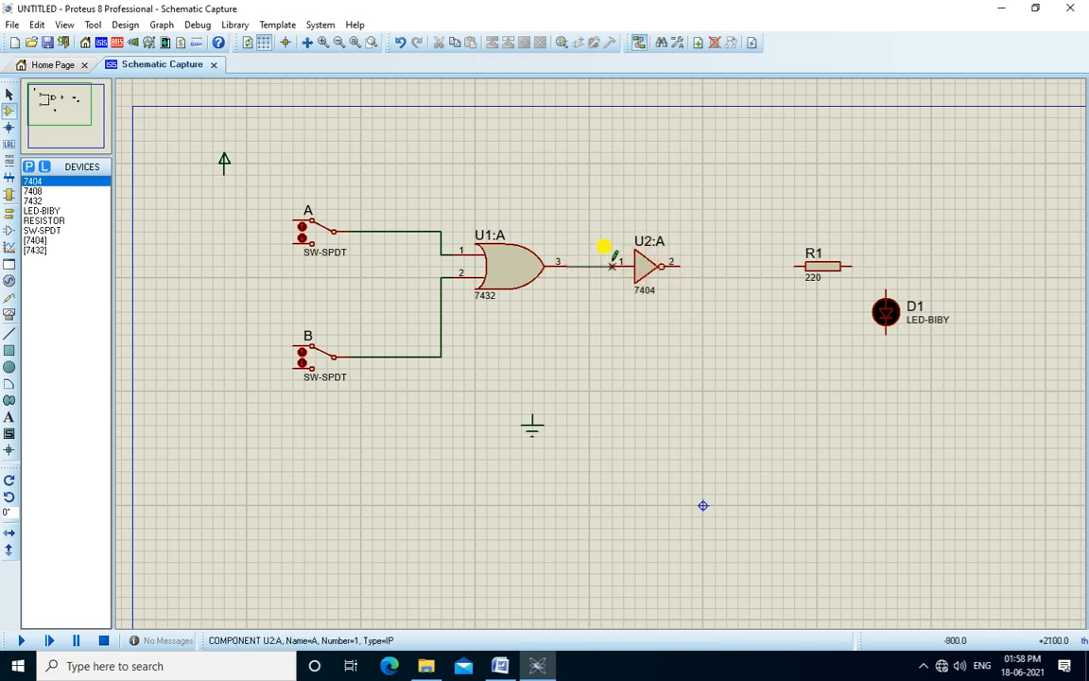
pyautogui.click(612, 267)
pyautogui.click(680, 265)
pyautogui.click(800, 265)
pyautogui.click(848, 266)
pyautogui.click(885, 293)
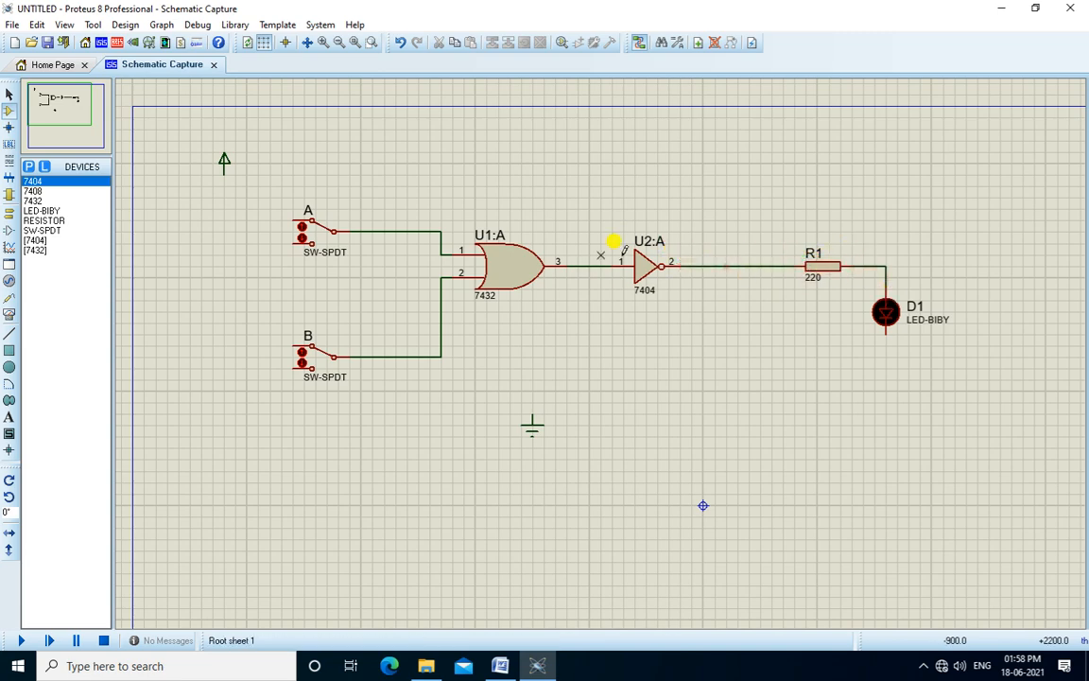
# Wire the upper contacts of switches A and B to the POWER terminal
pyautogui.click(293, 218)
pyautogui.click(224, 171)
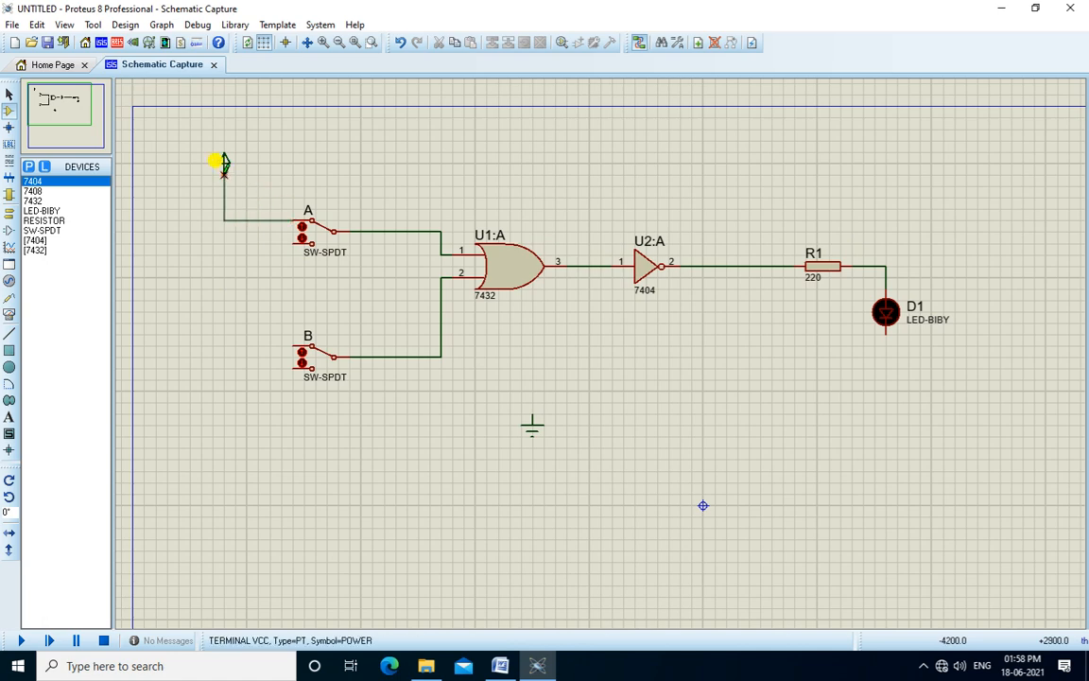
pyautogui.click(293, 344)
pyautogui.click(224, 220)
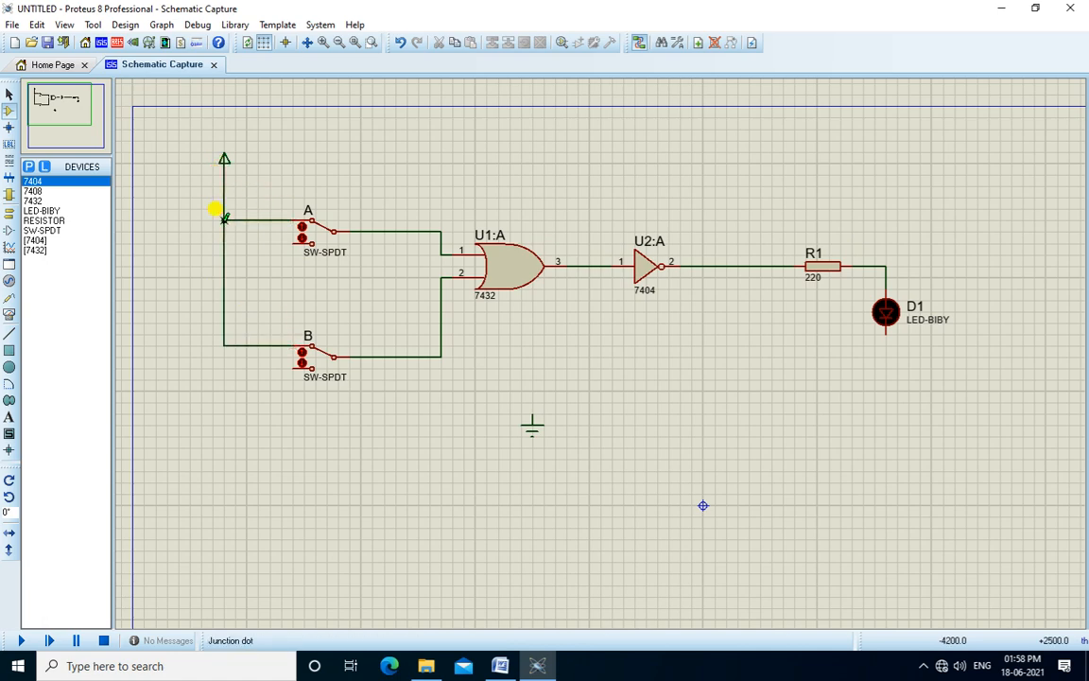
# Wire the lower contacts of switches A and B and the bottom pin of D1 to the GROUND terminal
pyautogui.click(293, 243)
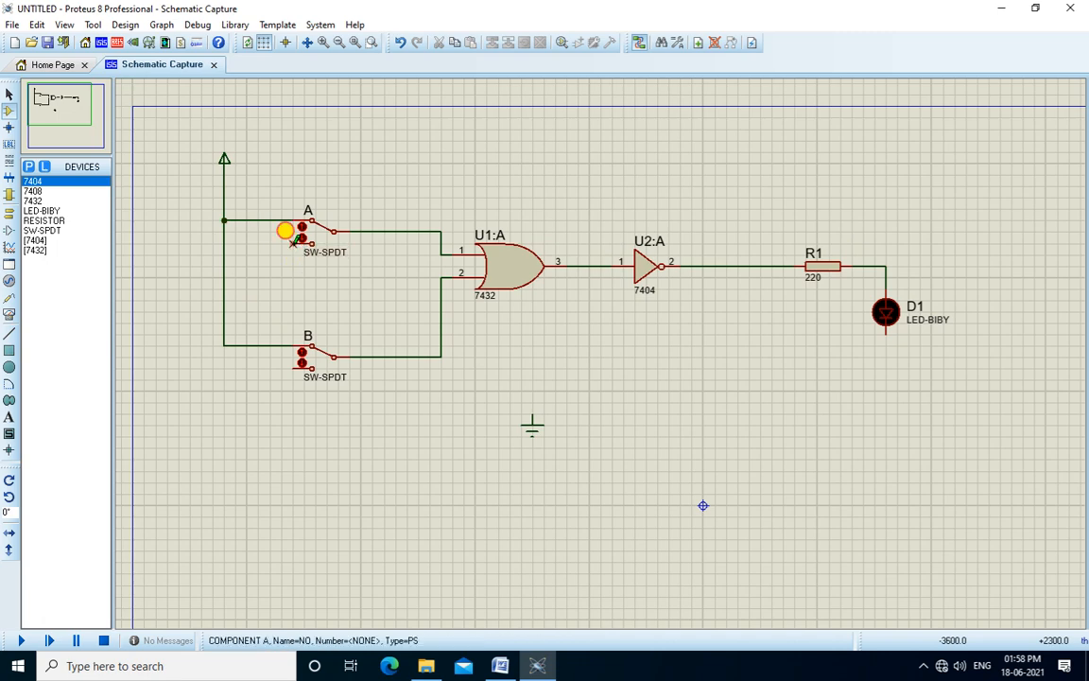
pyautogui.click(286, 365)
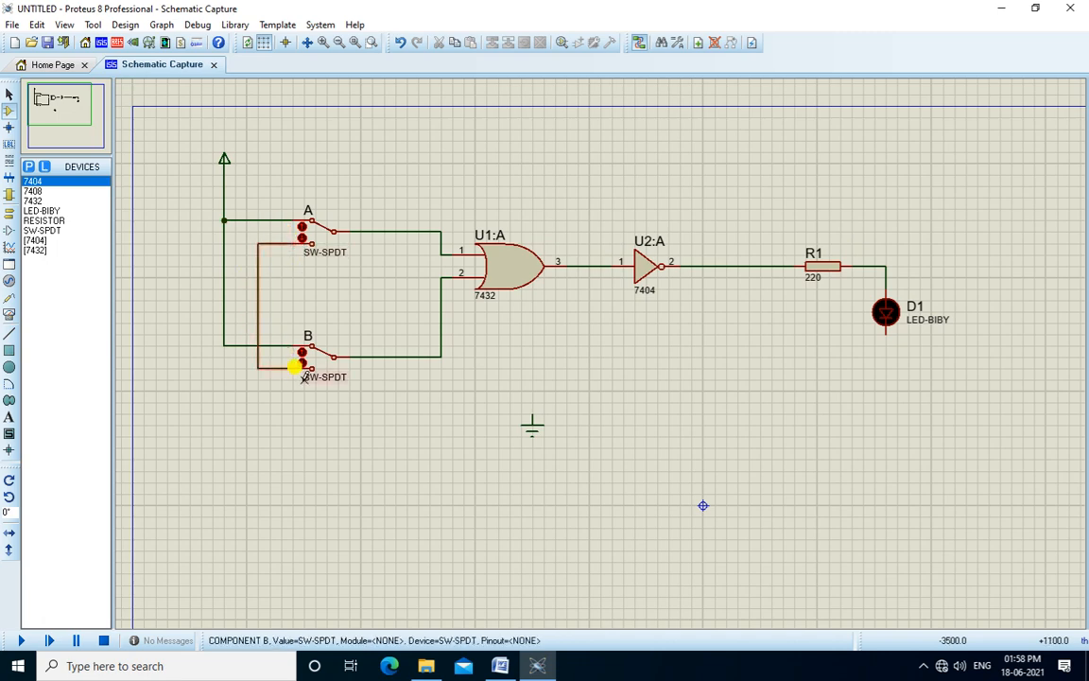
pyautogui.click(532, 413)
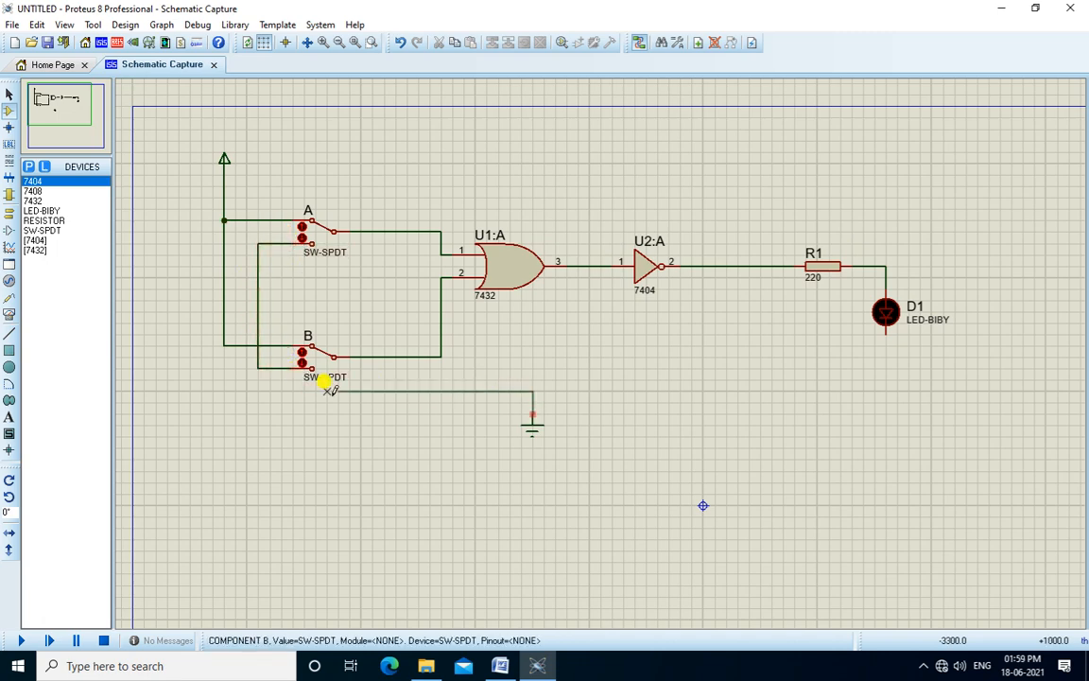
pyautogui.click(257, 368)
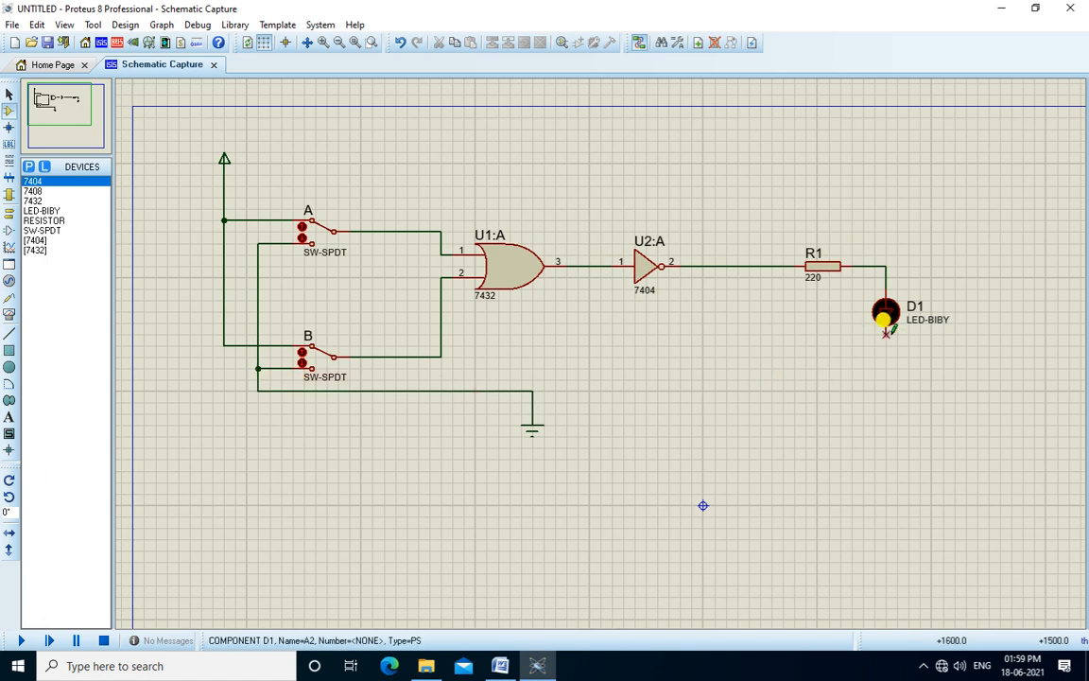
pyautogui.click(887, 330)
pyautogui.click(532, 389)
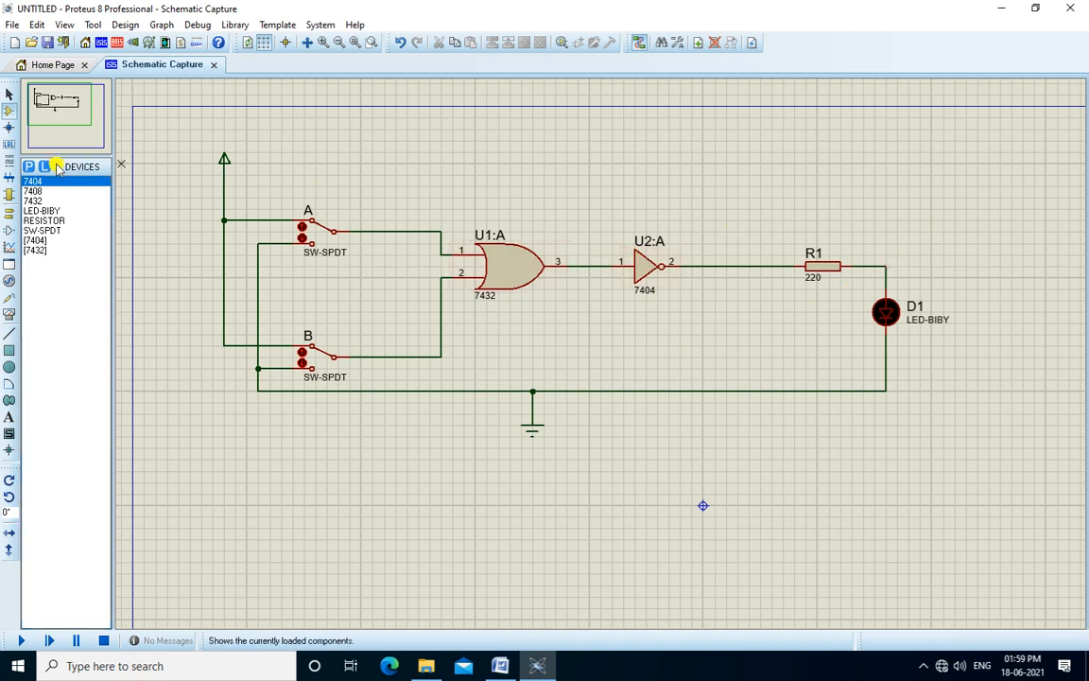
# Place two more 7404 inverters, one above the other, in the free area below the first circuit
pyautogui.moveTo(74, 104)
pyautogui.mouseDown()
pyautogui.moveTo(83, 102)
pyautogui.moveTo(61, 108)
pyautogui.mouseUp()
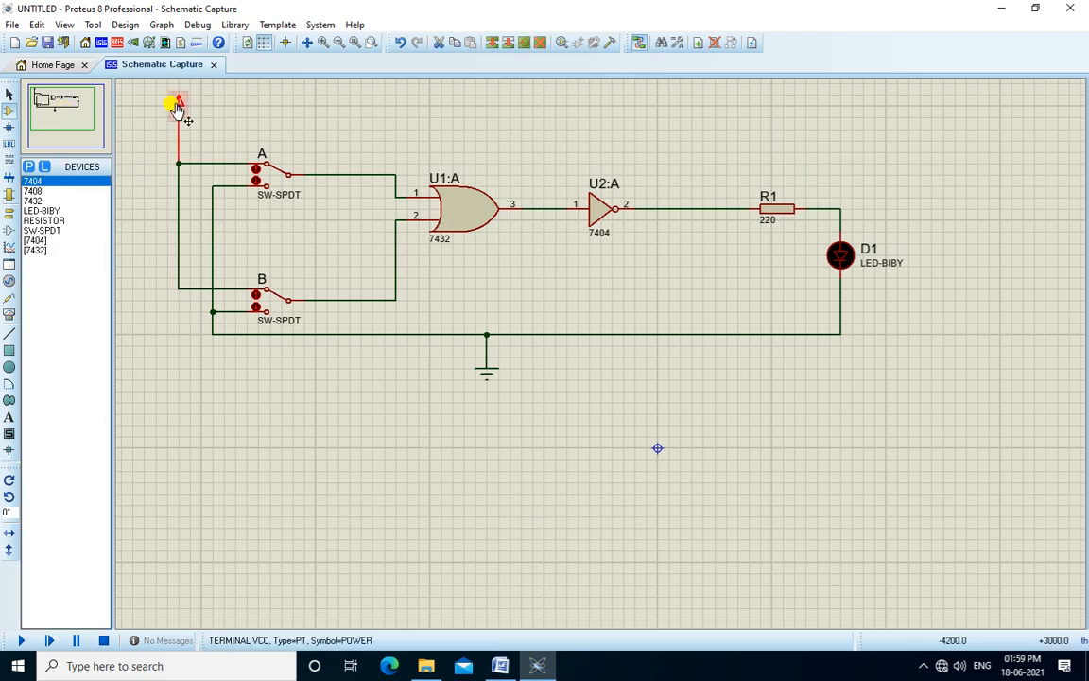
pyautogui.moveTo(58, 106); pyautogui.dragTo(63, 112)
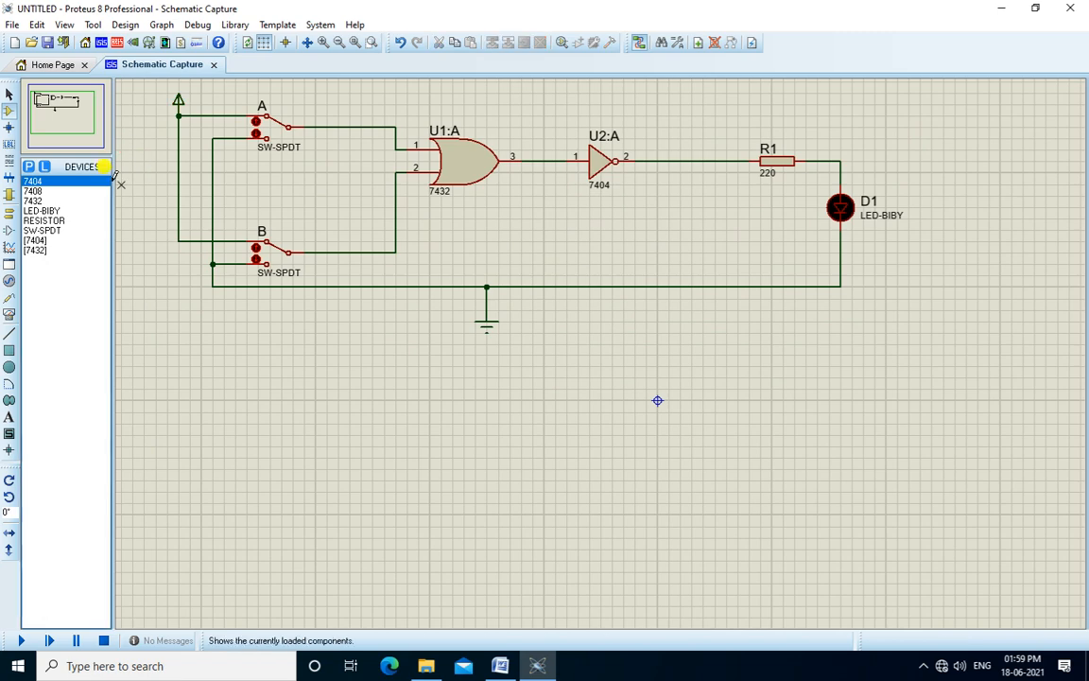
pyautogui.click(34, 201)
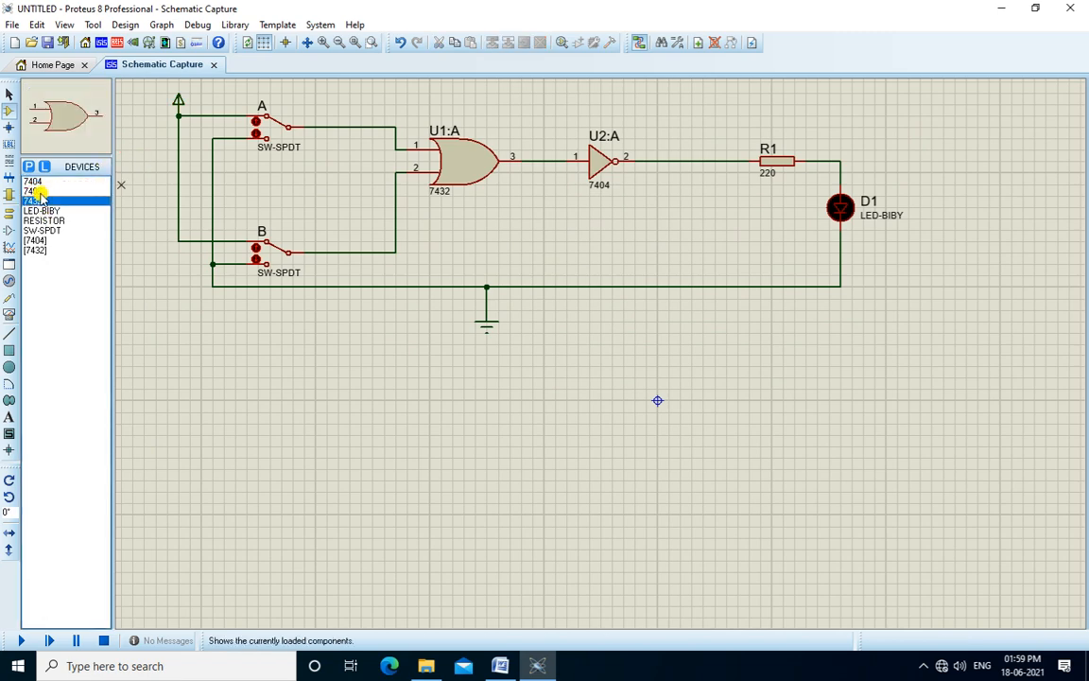
pyautogui.click(38, 192)
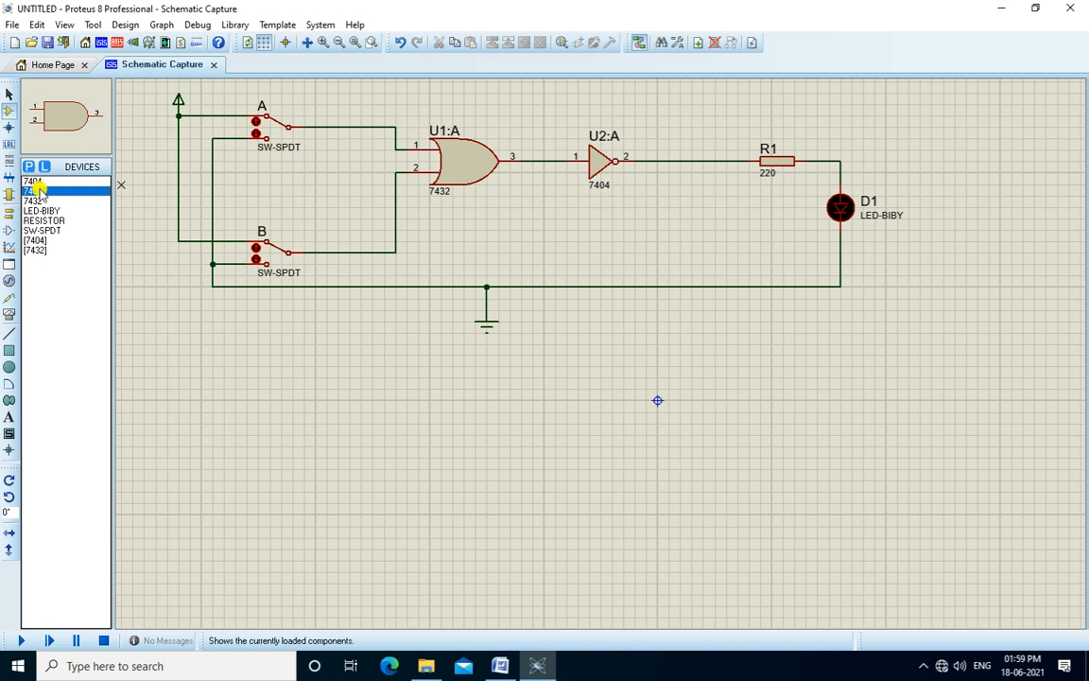
pyautogui.click(34, 180)
pyautogui.click(373, 409)
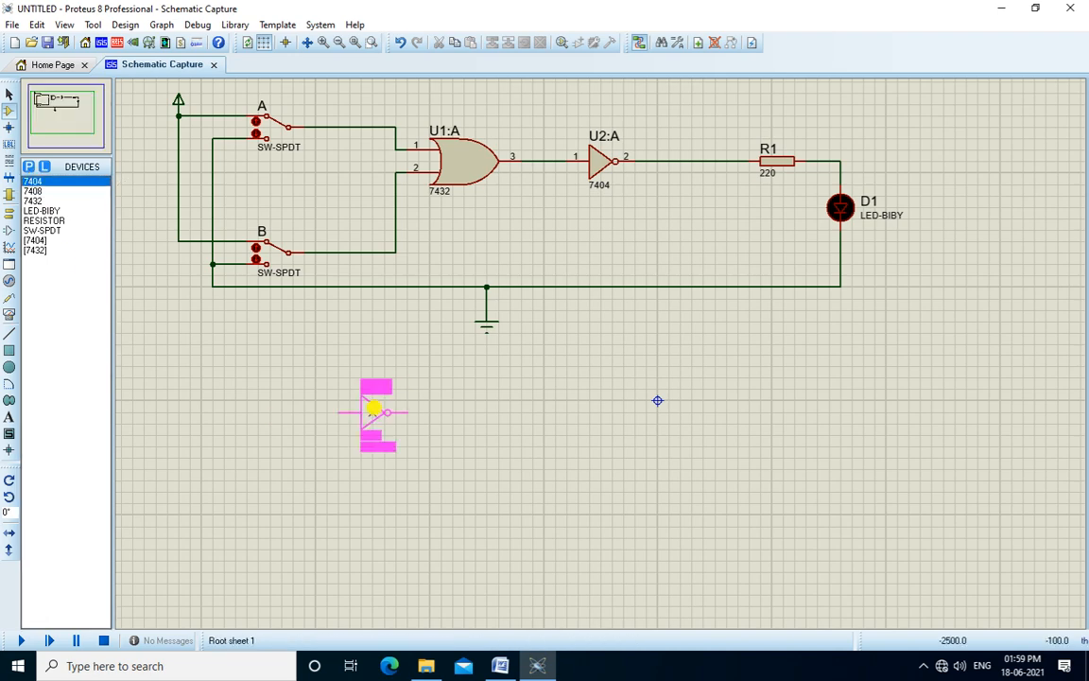
pyautogui.click(360, 385)
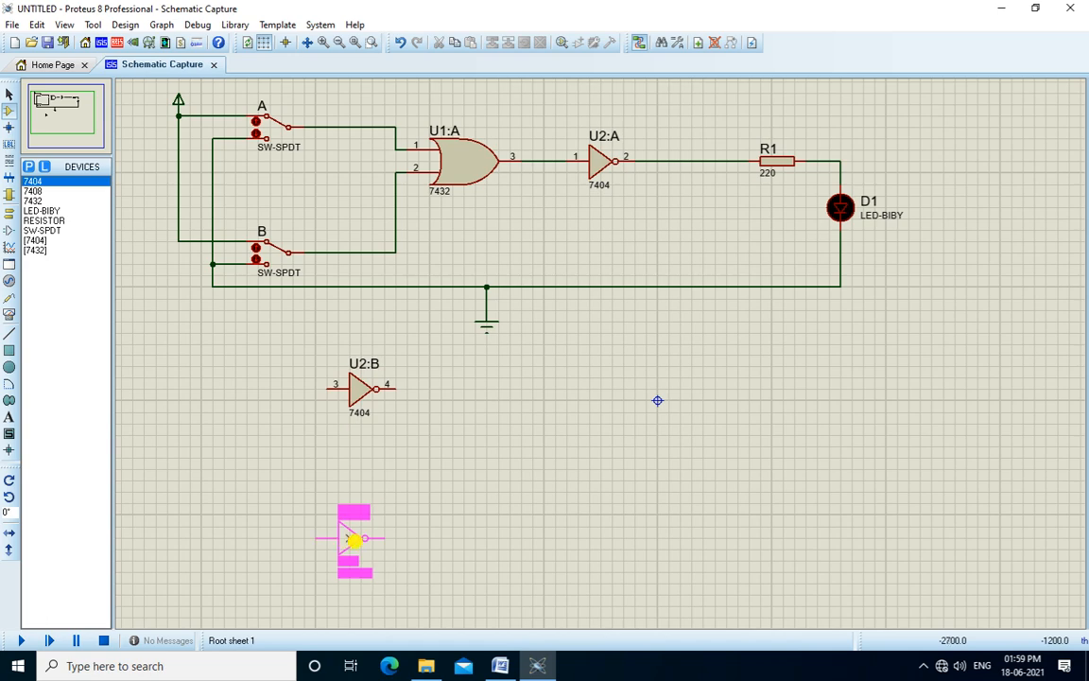
pyautogui.click(355, 539)
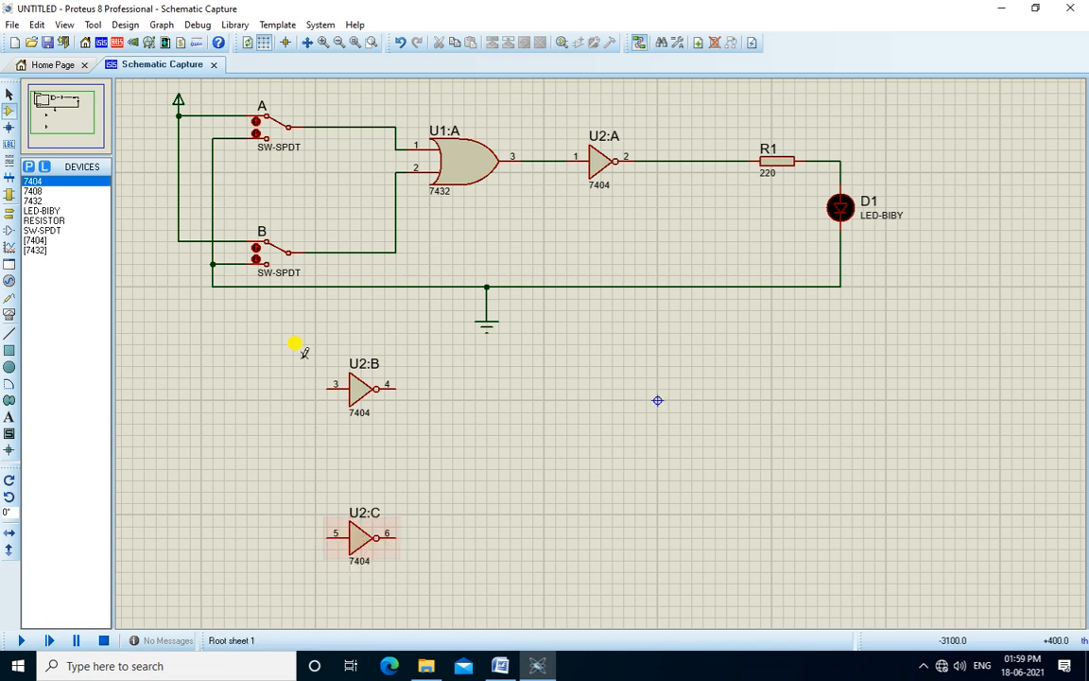
# Place a 7408 AND gate to the right of and vertically between the two new inverters
pyautogui.click(33, 200)
pyautogui.click(34, 191)
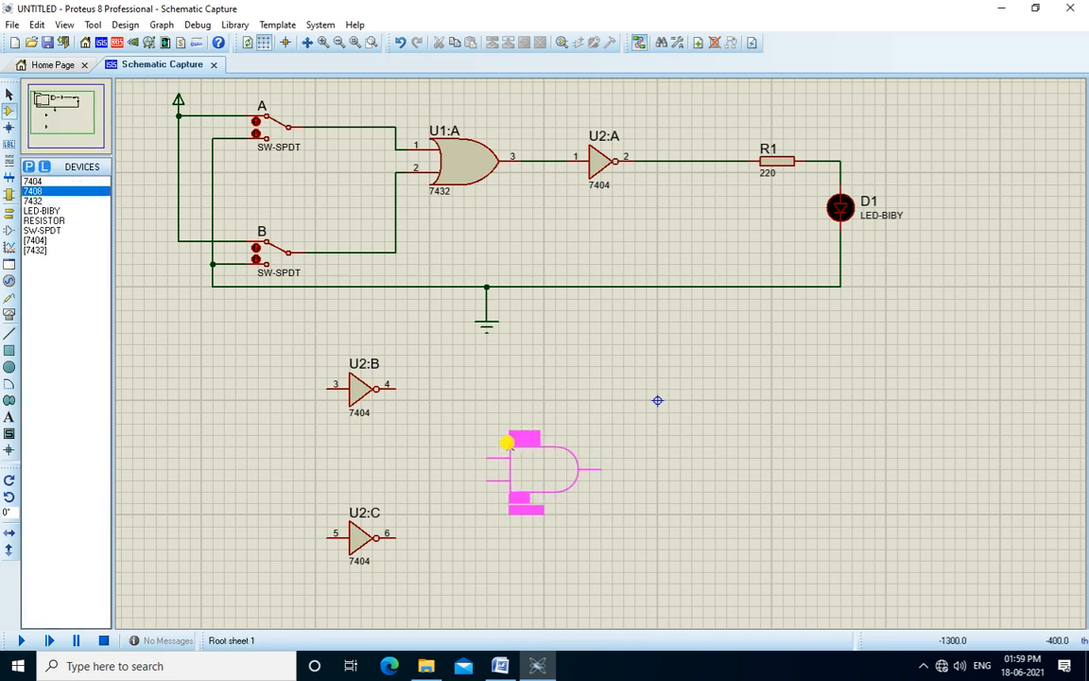
pyautogui.click(506, 441)
# Place a RESISTOR to the right of the AND gate and an LED-BIBY beyond it, slightly lower
pyautogui.click(45, 221)
pyautogui.click(656, 462)
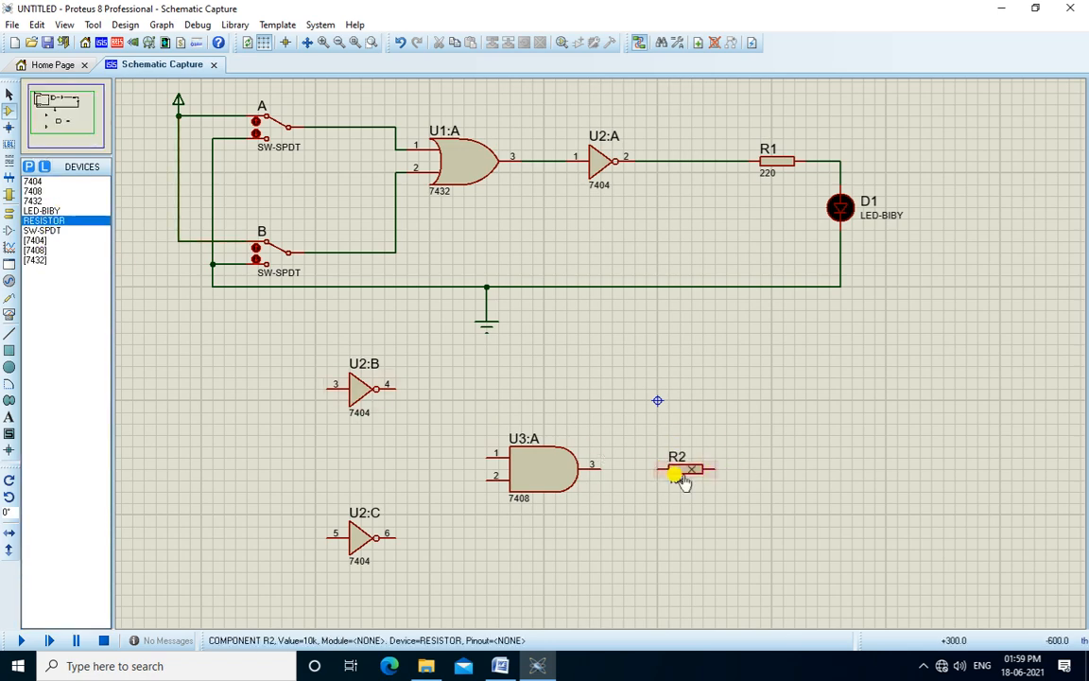
pyautogui.click(52, 211)
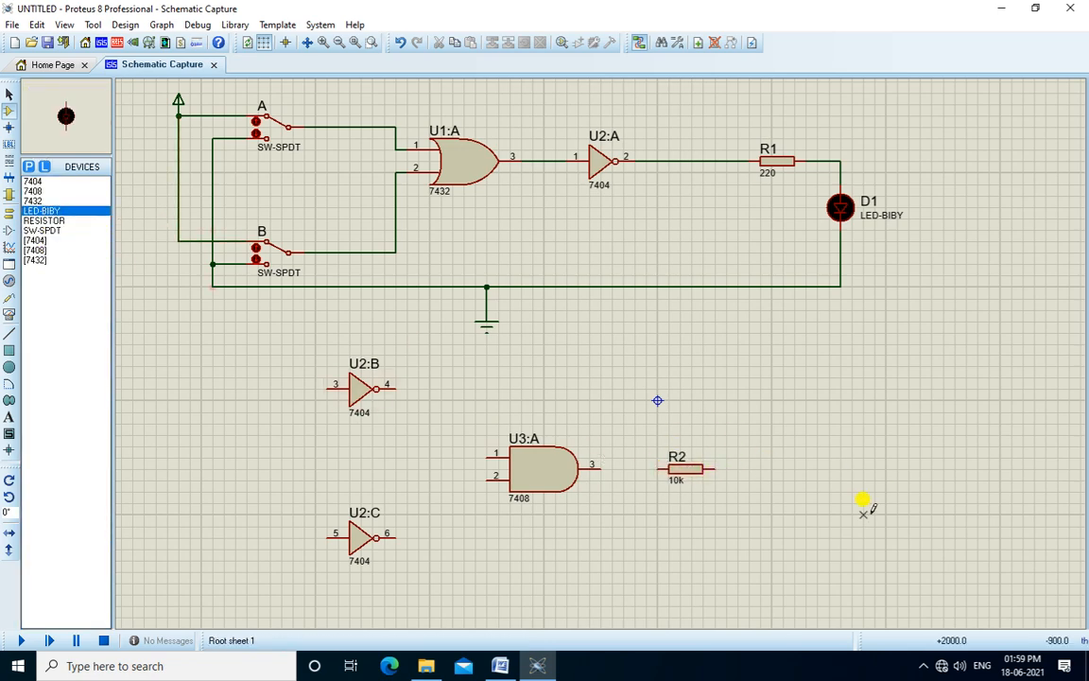
pyautogui.click(817, 515)
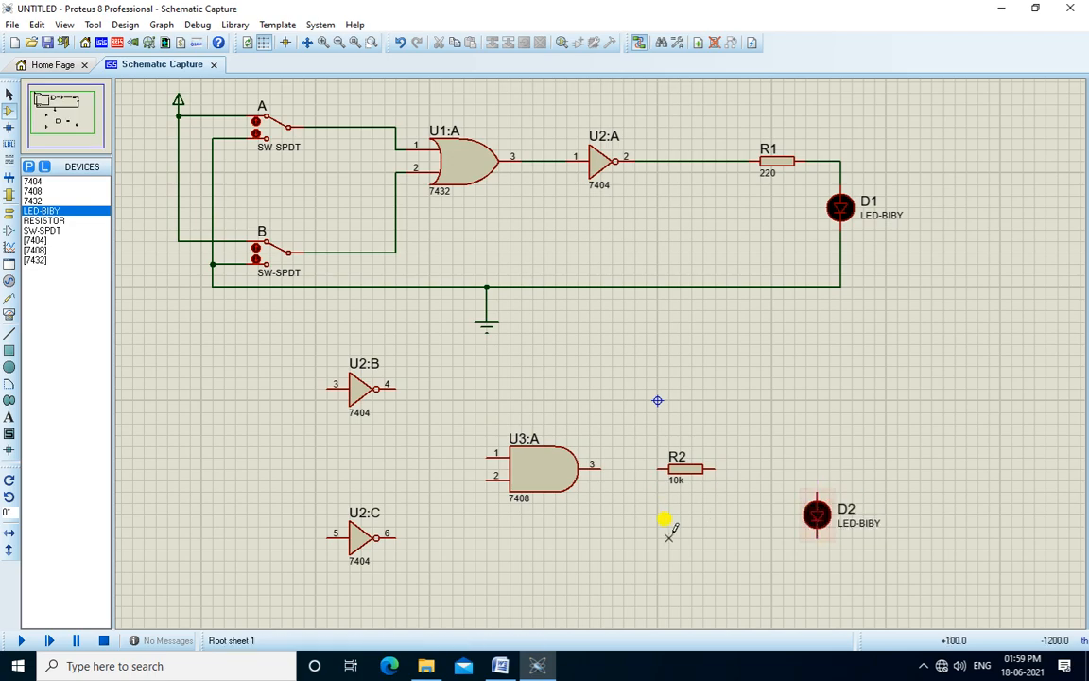
# Branch switch A's output wire to the input of inverter U2:B and switch B's output wire to the input of U2:C
pyautogui.moveTo(68, 129); pyautogui.dragTo(56, 105)
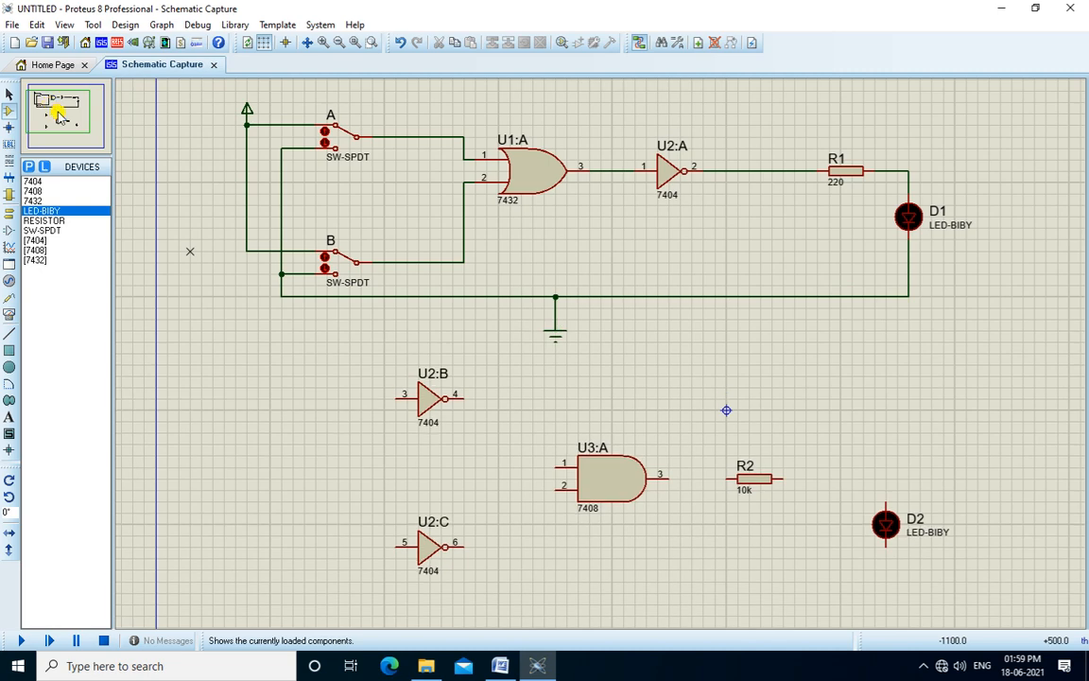
pyautogui.click(463, 397)
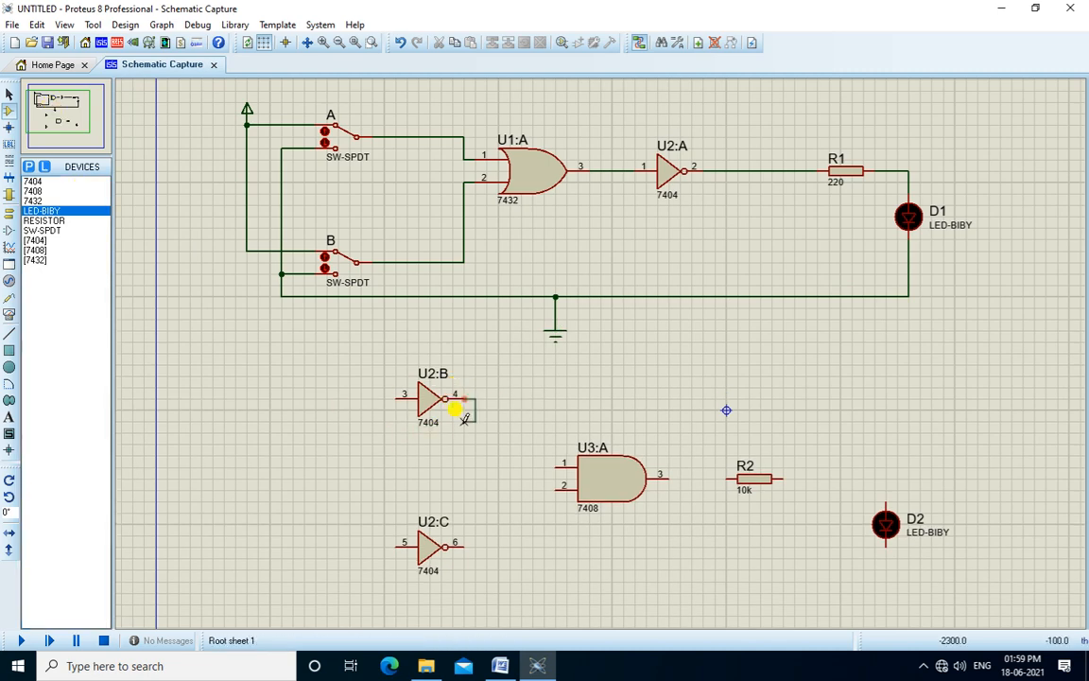
pyautogui.click(395, 137)
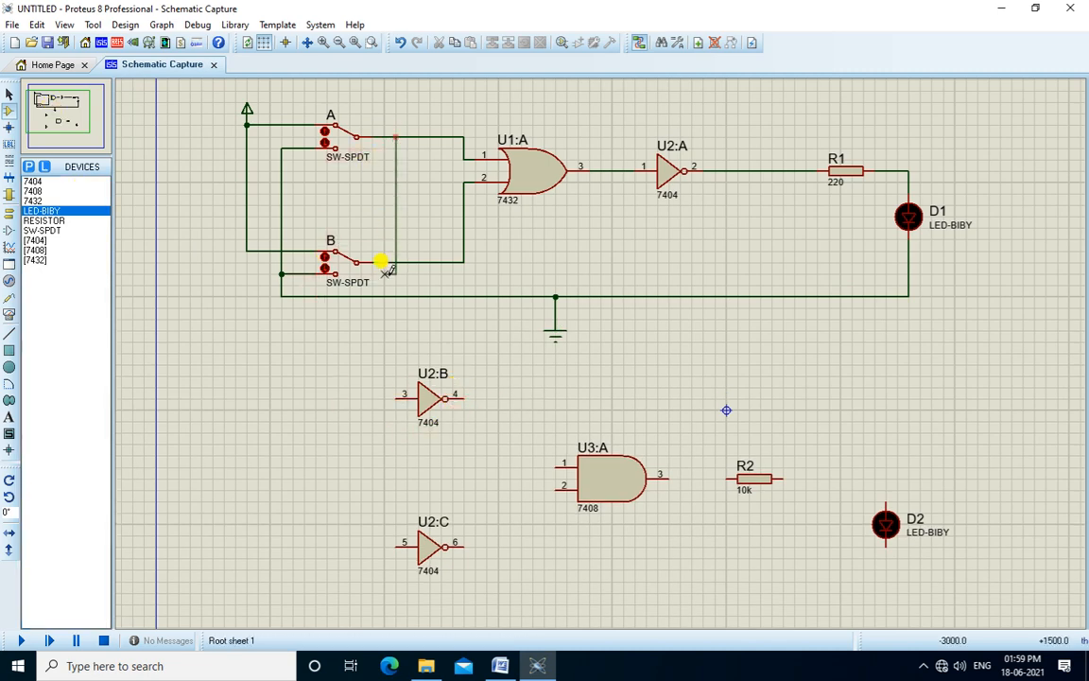
pyautogui.click(395, 396)
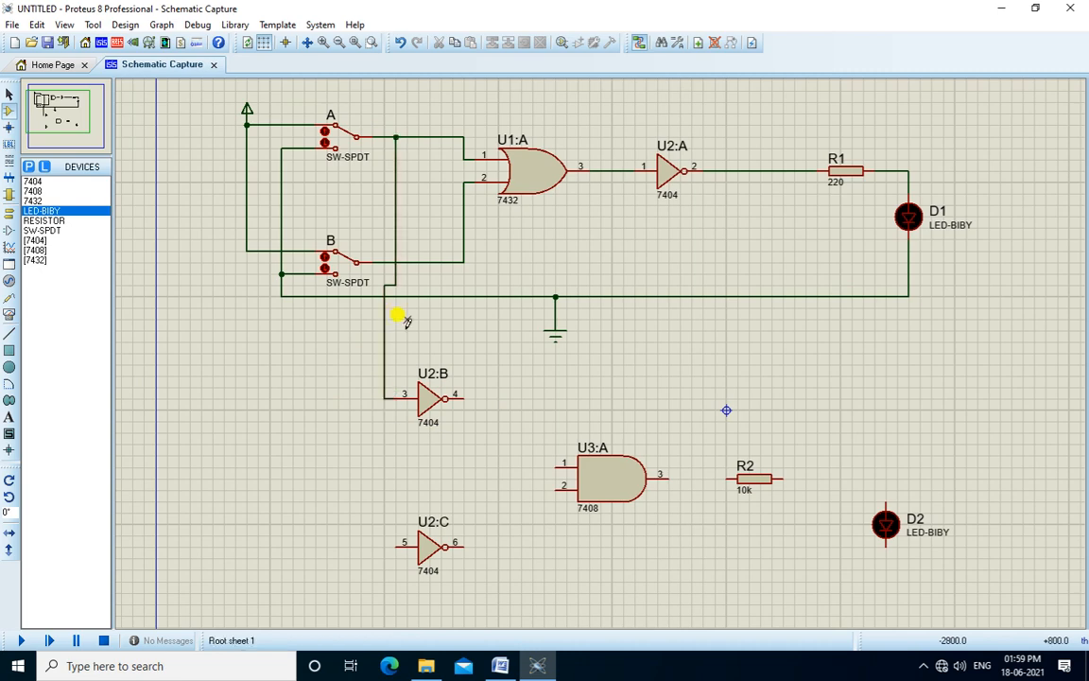
pyautogui.click(407, 261)
pyautogui.click(396, 543)
# Wire the output of inverter U2:B to AND gate input 1 and the output of U2:C to input 2
pyautogui.click(463, 397)
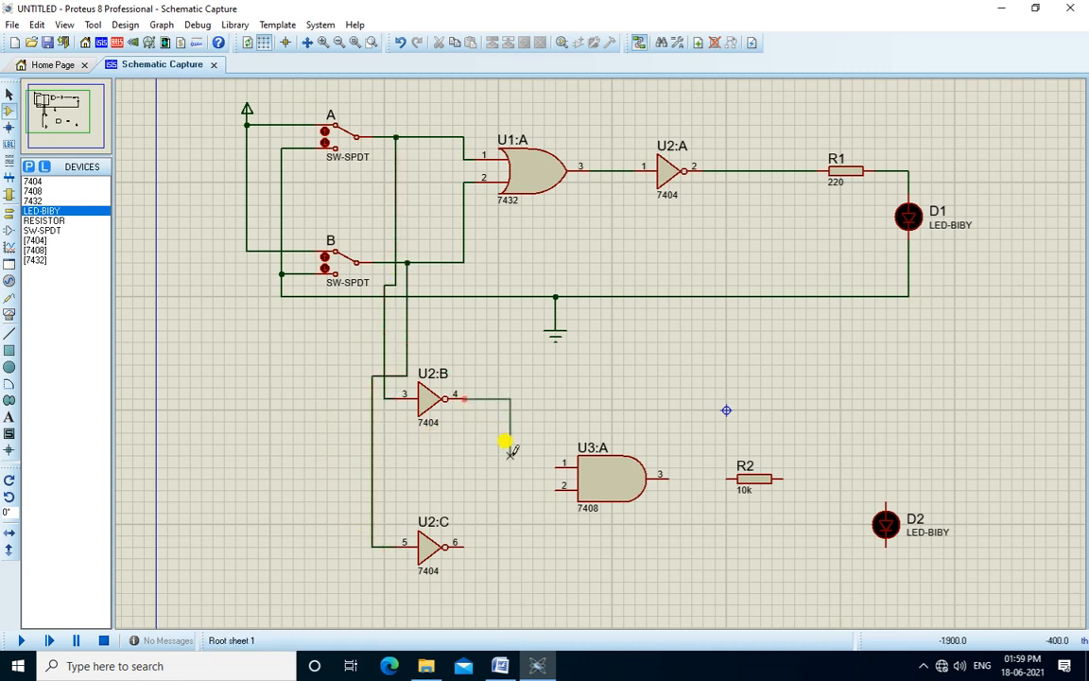
pyautogui.click(556, 465)
pyautogui.click(454, 544)
pyautogui.click(558, 485)
# Wire the AND gate output through R2 to D2 and connect D2's bottom pin to the ground wire below D1
pyautogui.click(667, 478)
pyautogui.click(726, 477)
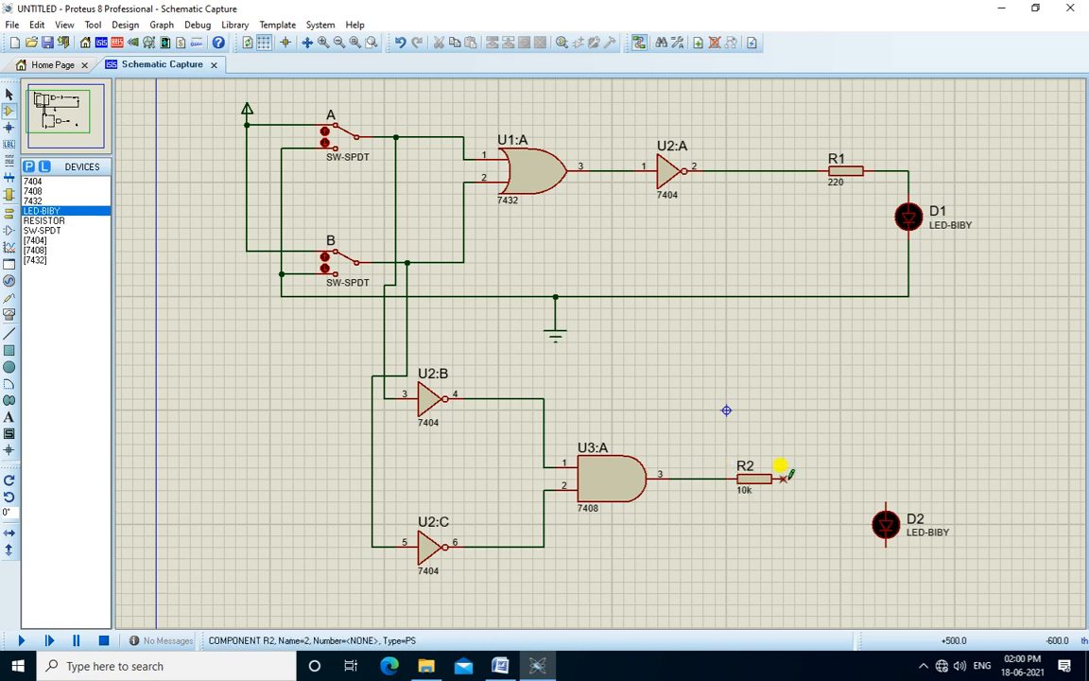
pyautogui.click(782, 478)
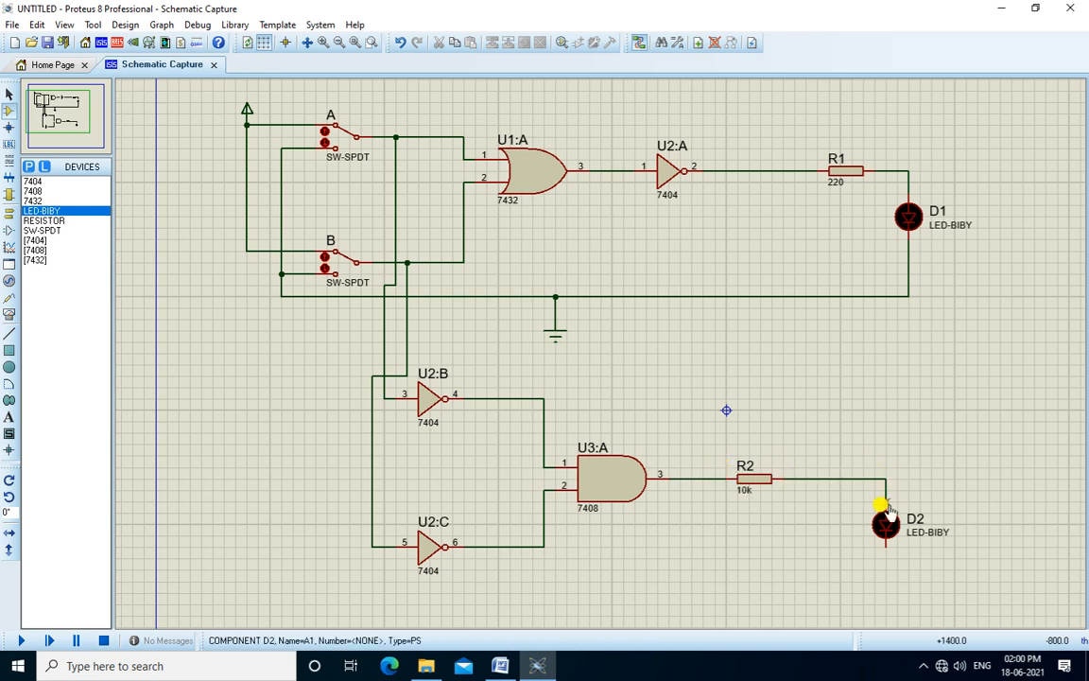
pyautogui.click(885, 504)
pyautogui.click(886, 546)
pyautogui.click(908, 296)
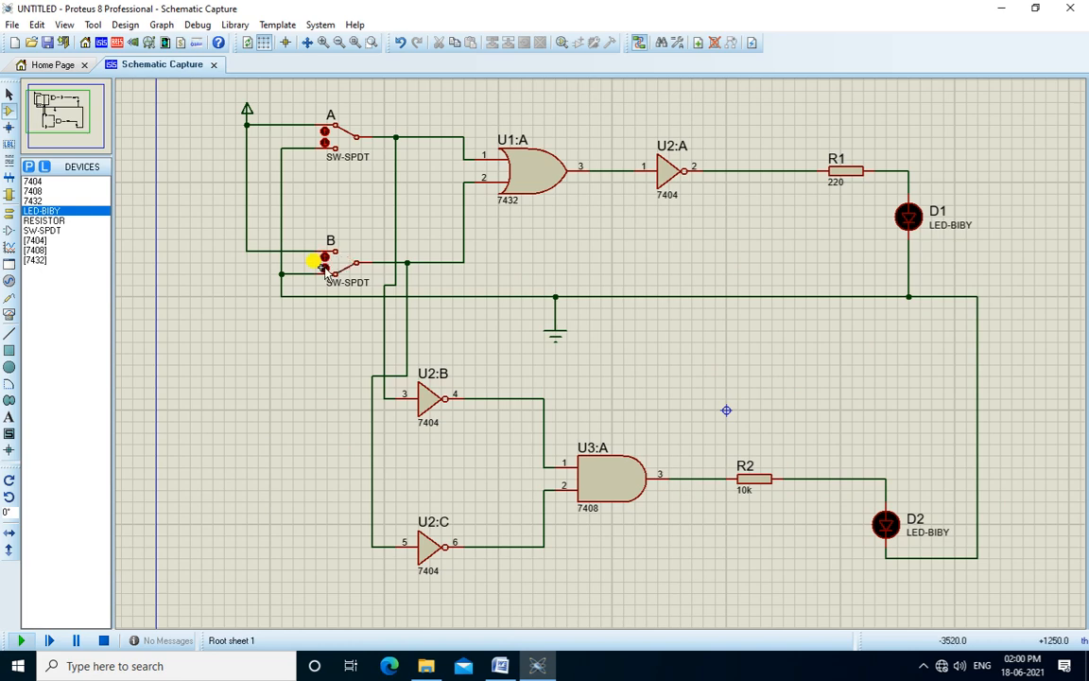
# Stop the simulation and set the value of resistor R2 to 220
pyautogui.click(104, 640)
pyautogui.doubleClick(744, 488)
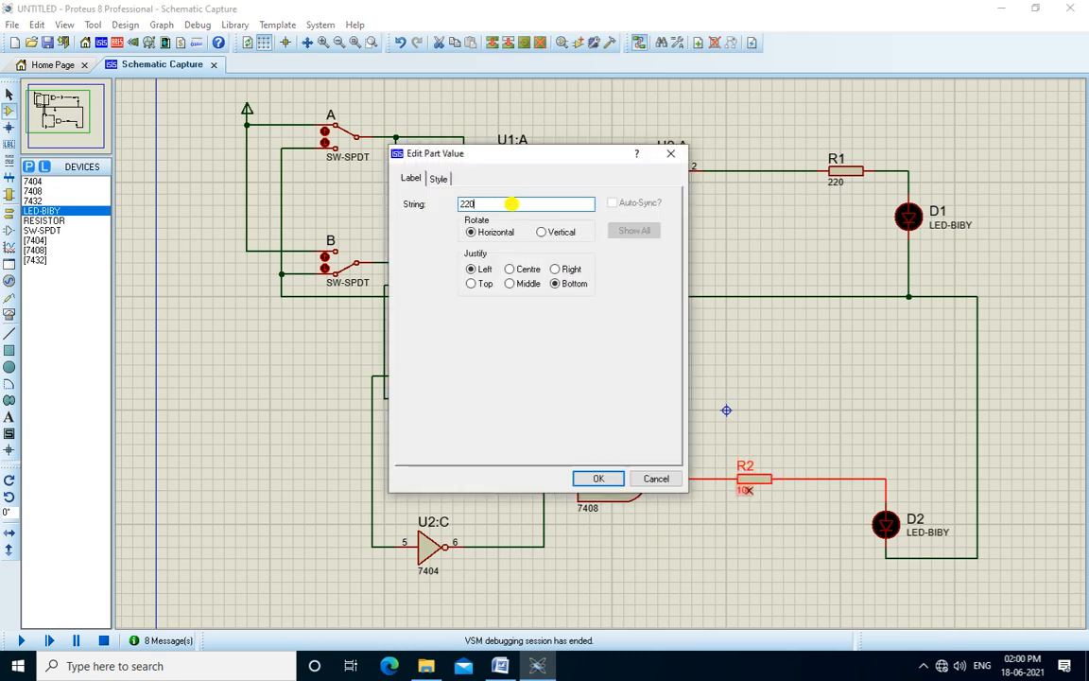
pyautogui.press('Return')
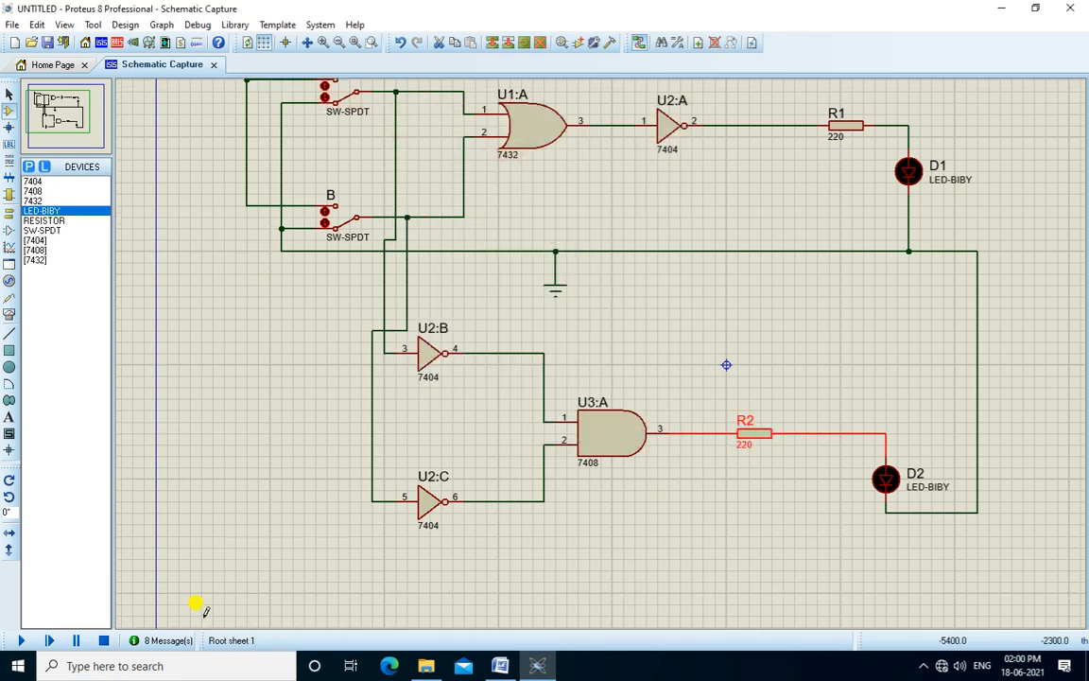
# Run the simulation and toggle switches A and B between power and ground to test both LED outputs
pyautogui.click(43, 116)
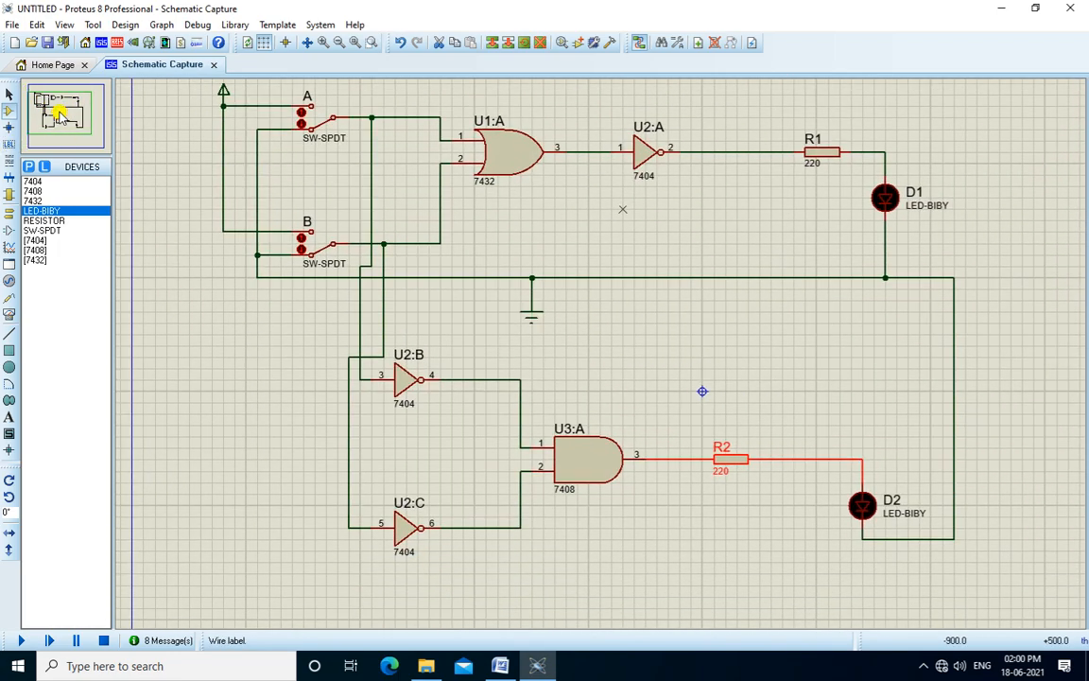
pyautogui.click(233, 294)
pyautogui.click(21, 640)
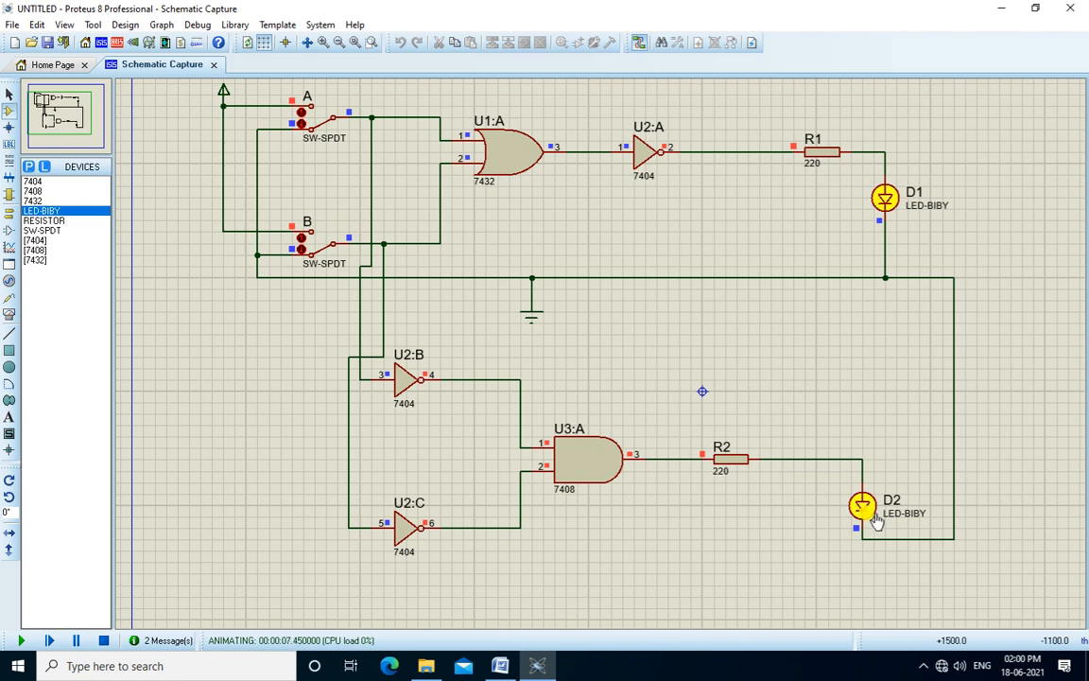
pyautogui.click(303, 113)
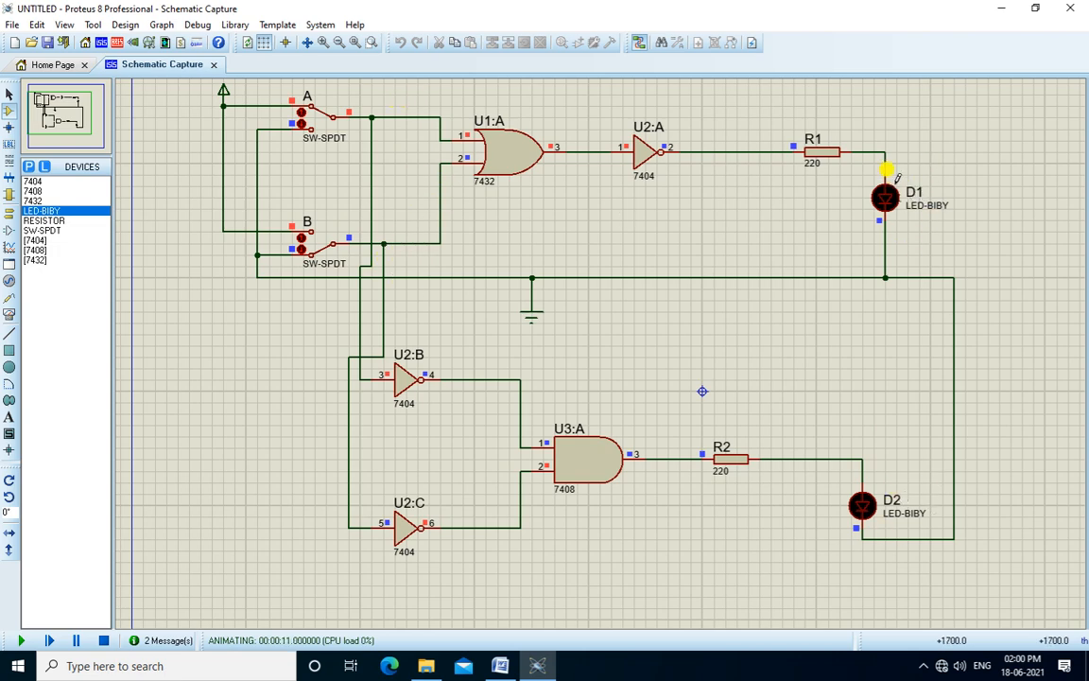
pyautogui.click(296, 115)
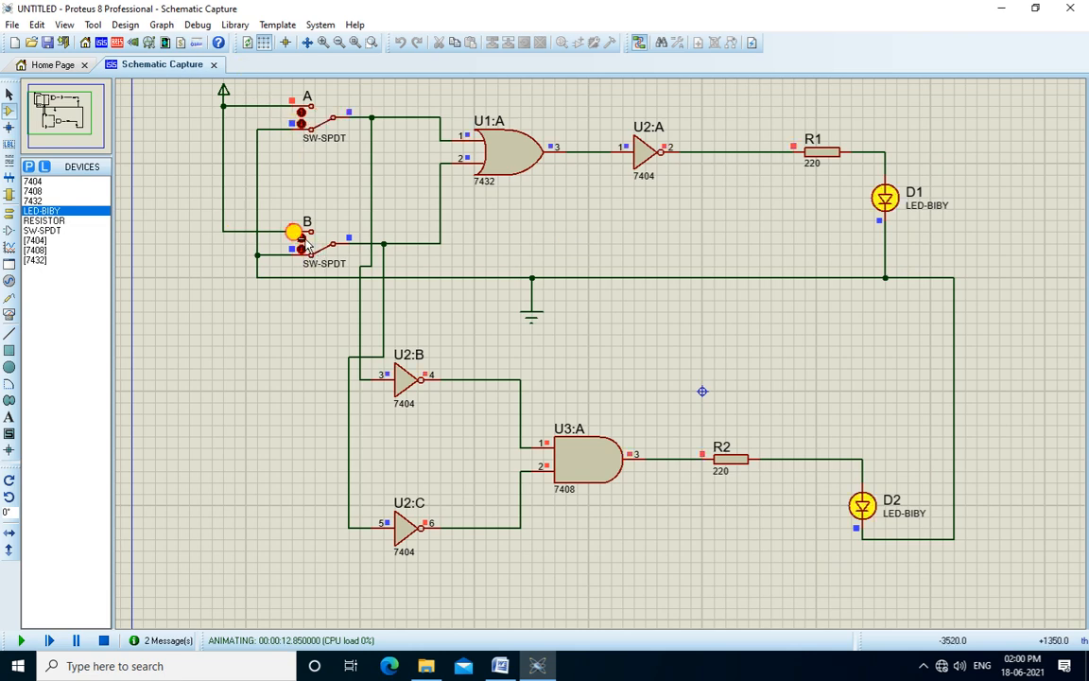
pyautogui.click(296, 243)
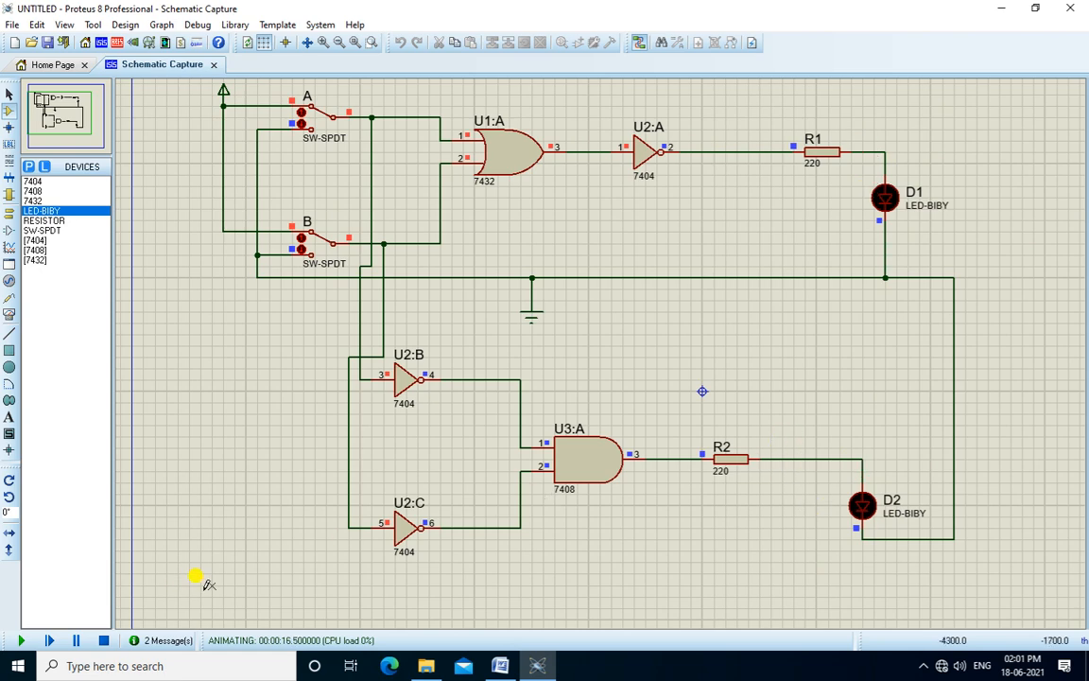
# Stop the simulation and switch to the B.Sc.I chart document in Word to view De-Morgan's Second theorem
pyautogui.click(103, 640)
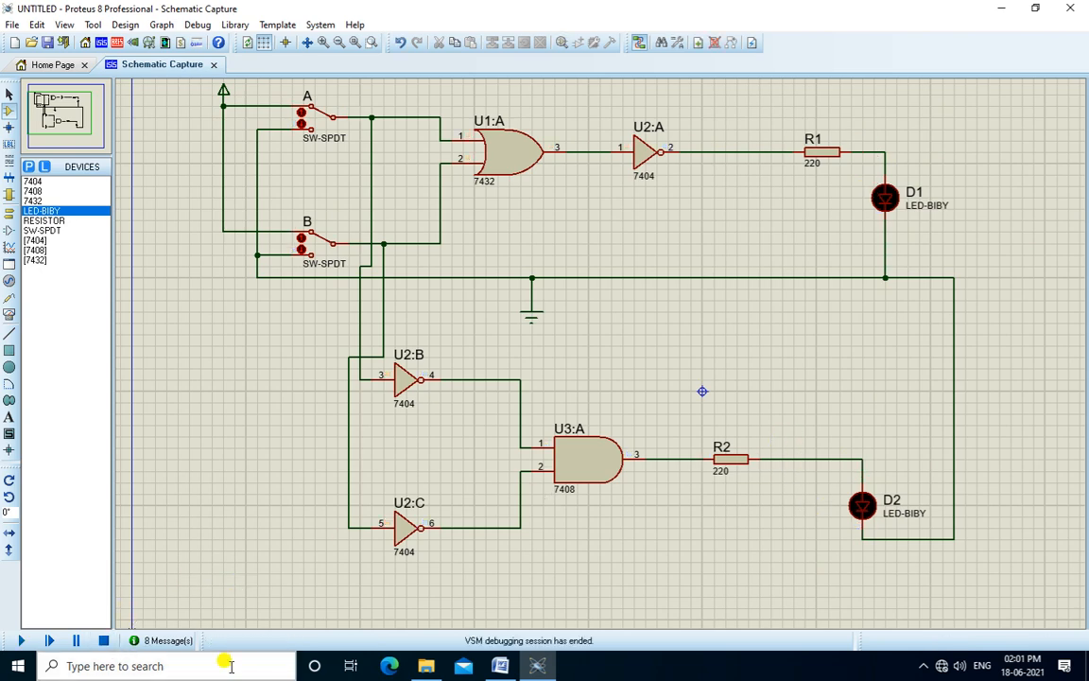
pyautogui.click(511, 666)
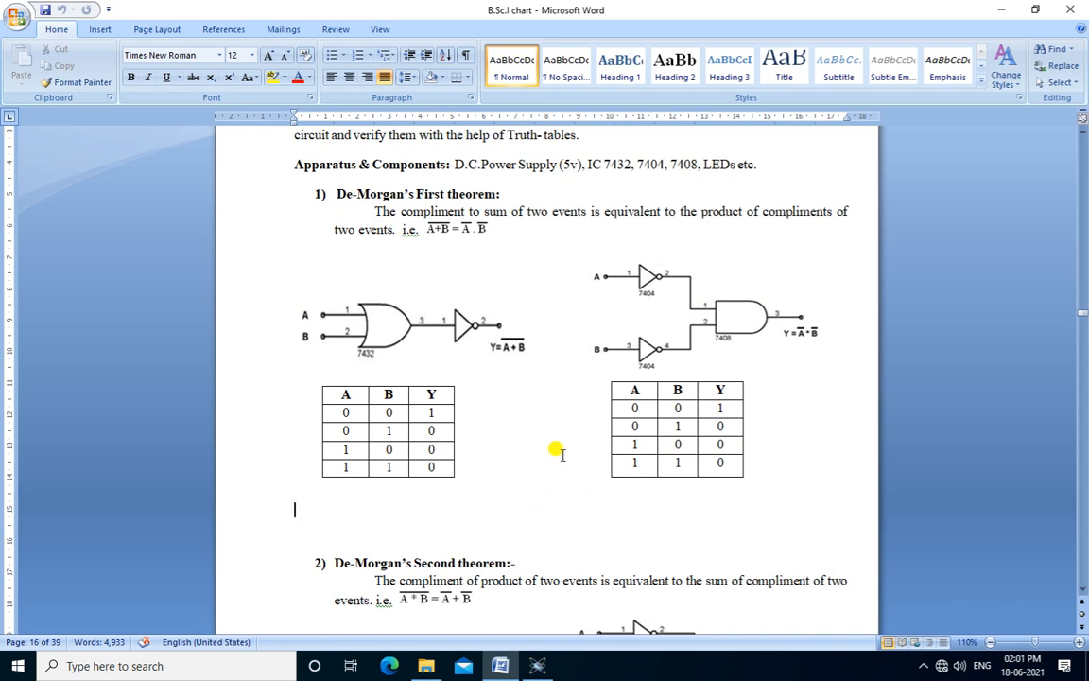
pyautogui.scroll(-5, 546, 416)
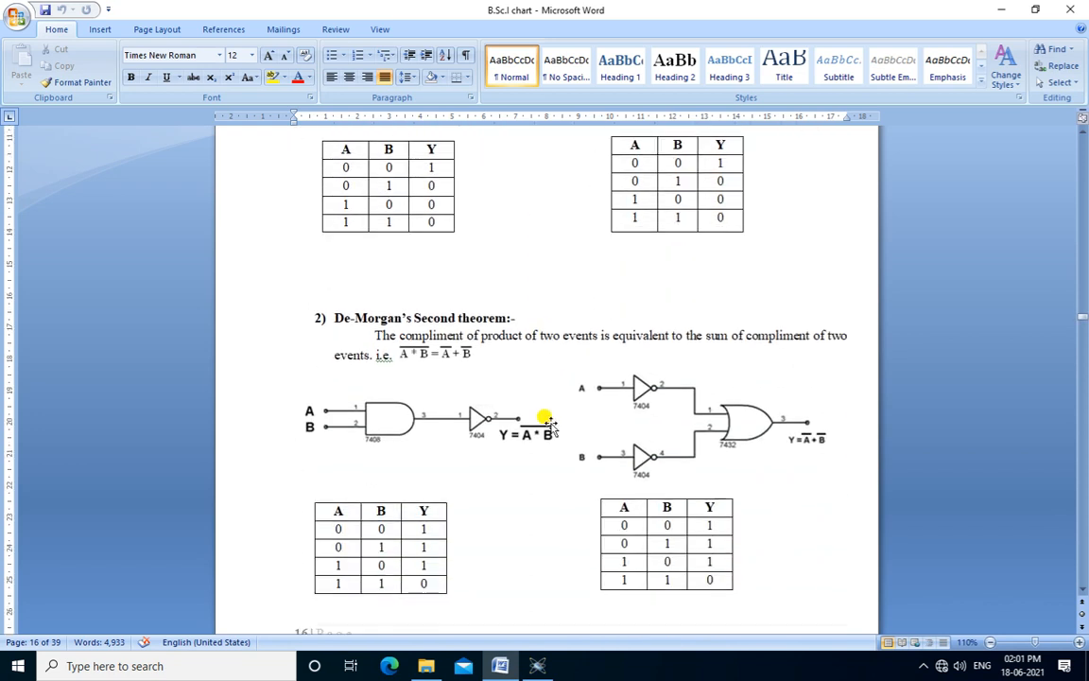
pyautogui.scroll(-3, 548, 423)
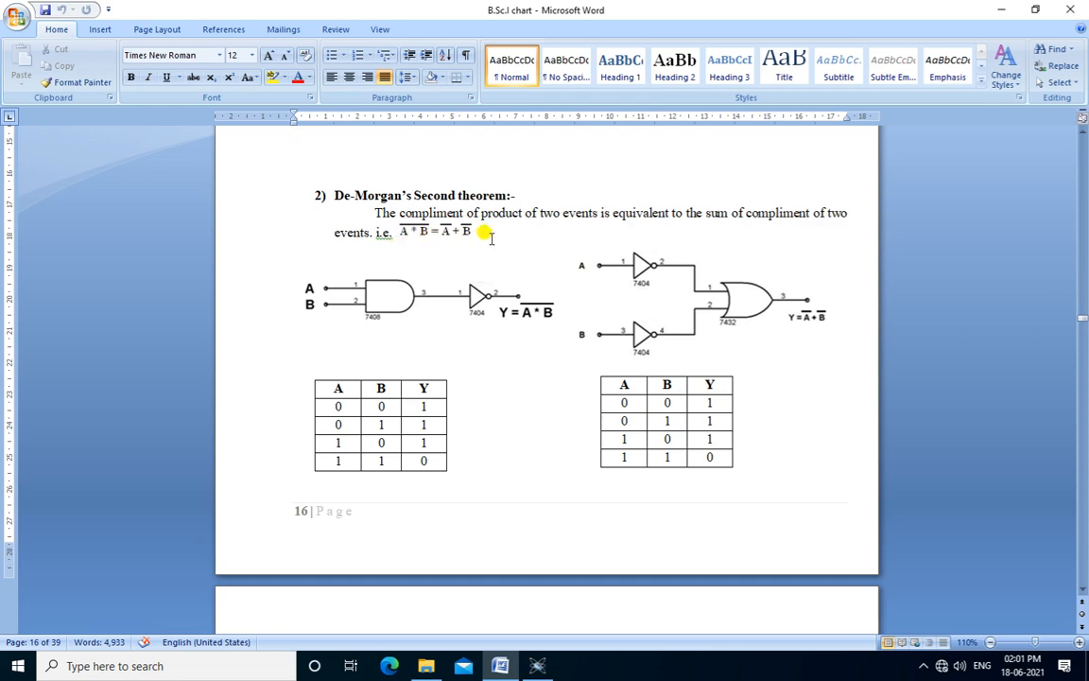
# Switch back to Proteus and delete the entire first-theorem circuit from the schematic sheet
pyautogui.click(546, 668)
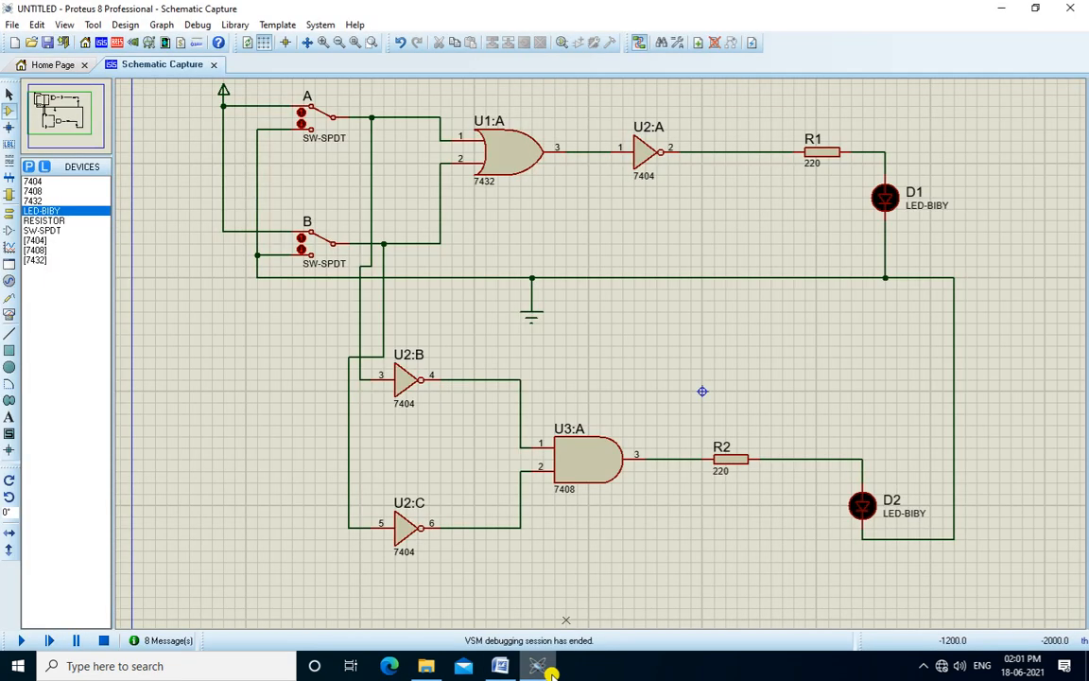
pyautogui.moveTo(1021, 91); pyautogui.dragTo(161, 583)
pyautogui.press('Delete')
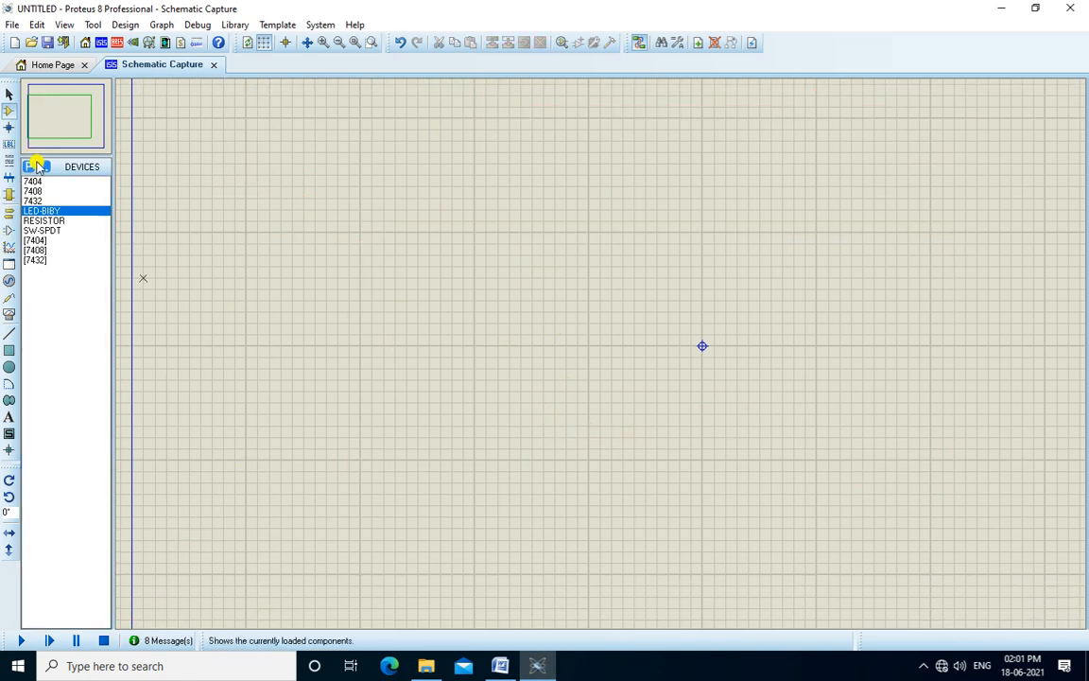
# Examine the two second-theorem circuits and compare the Y outputs in their truth tables in the Word document
pyautogui.click(512, 666)
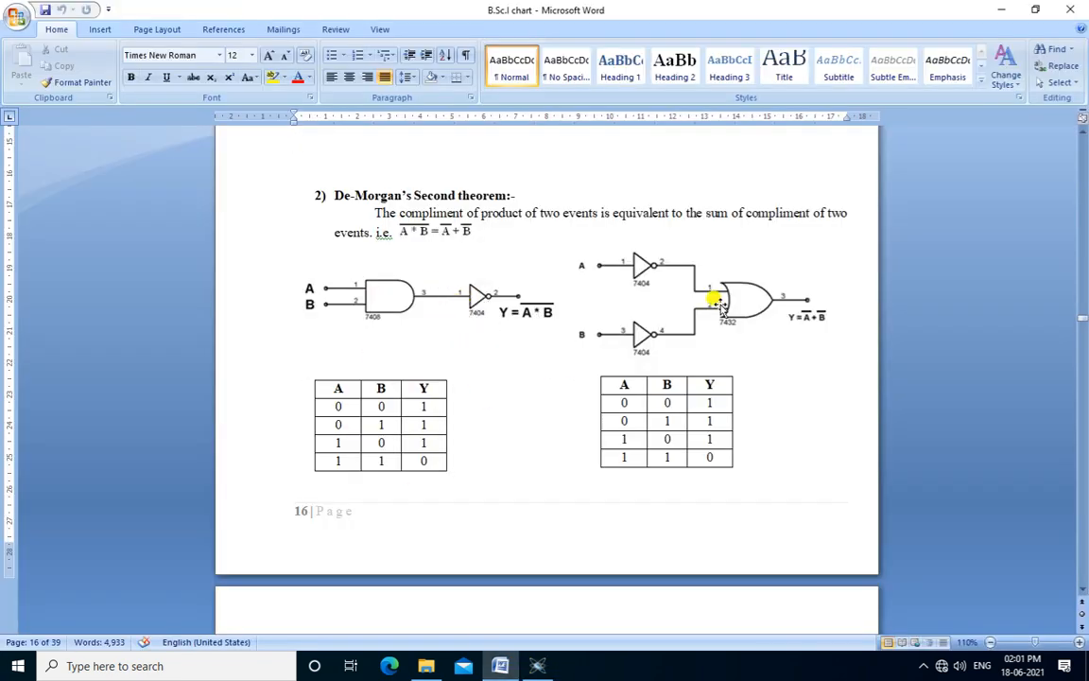
pyautogui.click(427, 293)
pyautogui.click(614, 269)
pyautogui.click(419, 312)
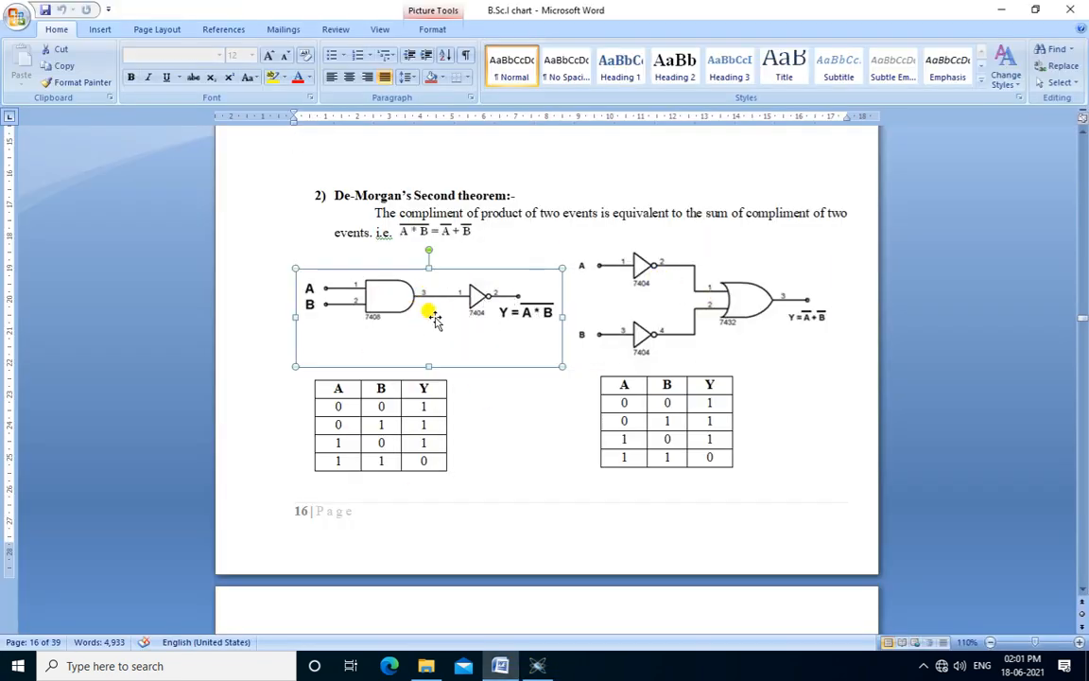
pyautogui.click(797, 326)
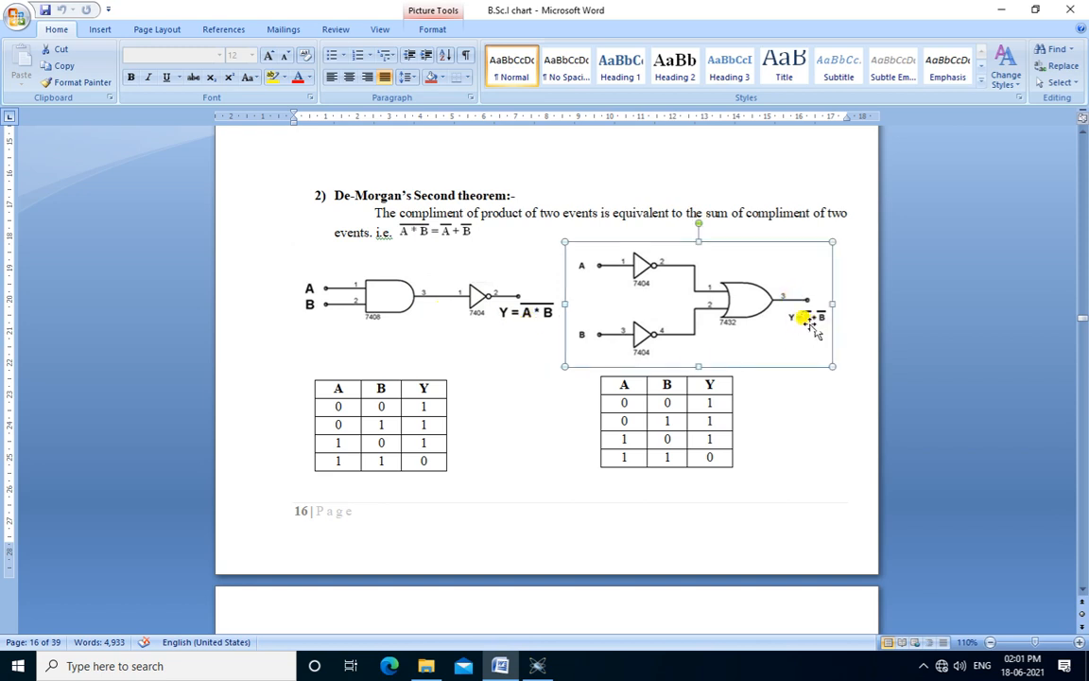
pyautogui.click(536, 668)
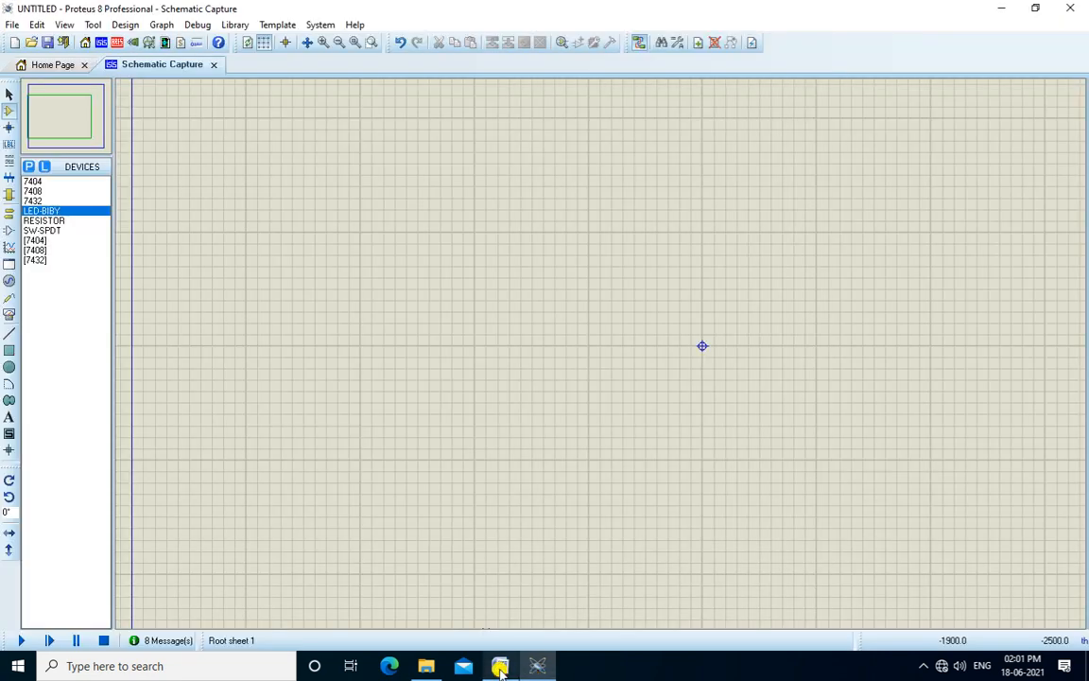
pyautogui.click(499, 667)
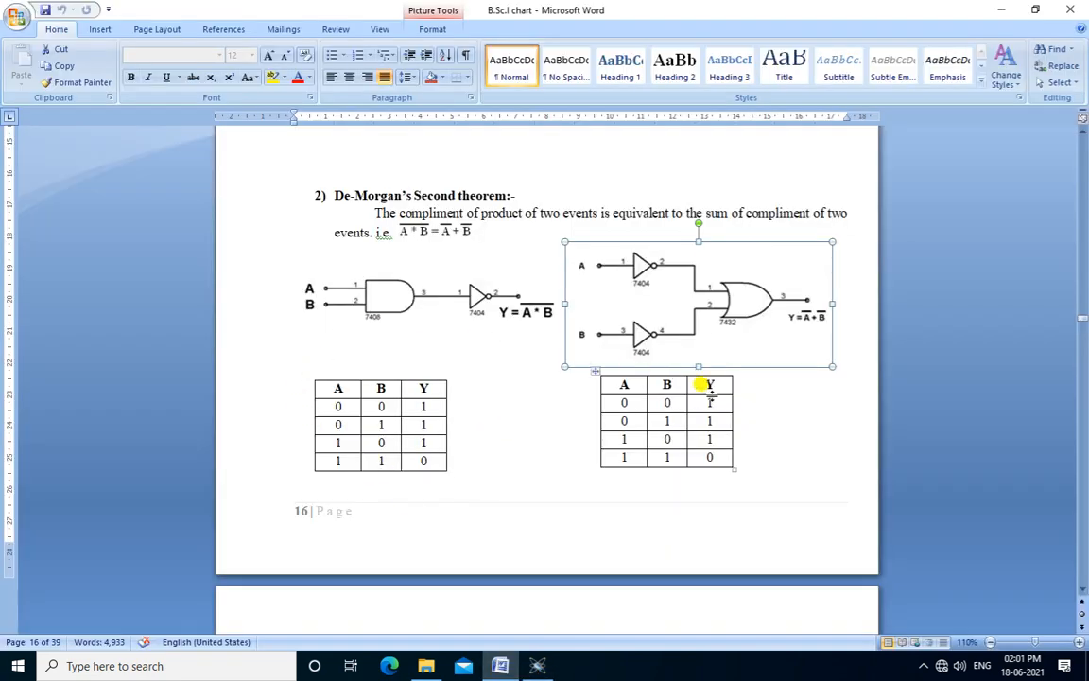
pyautogui.click(709, 420)
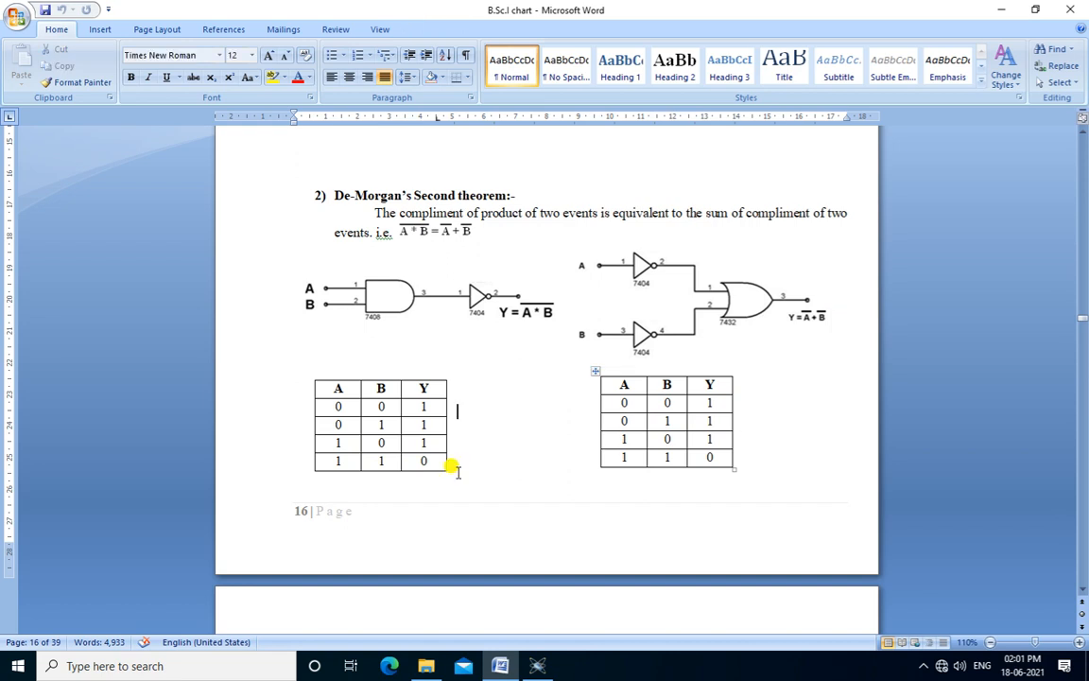
pyautogui.moveTo(434, 458); pyautogui.dragTo(335, 461)
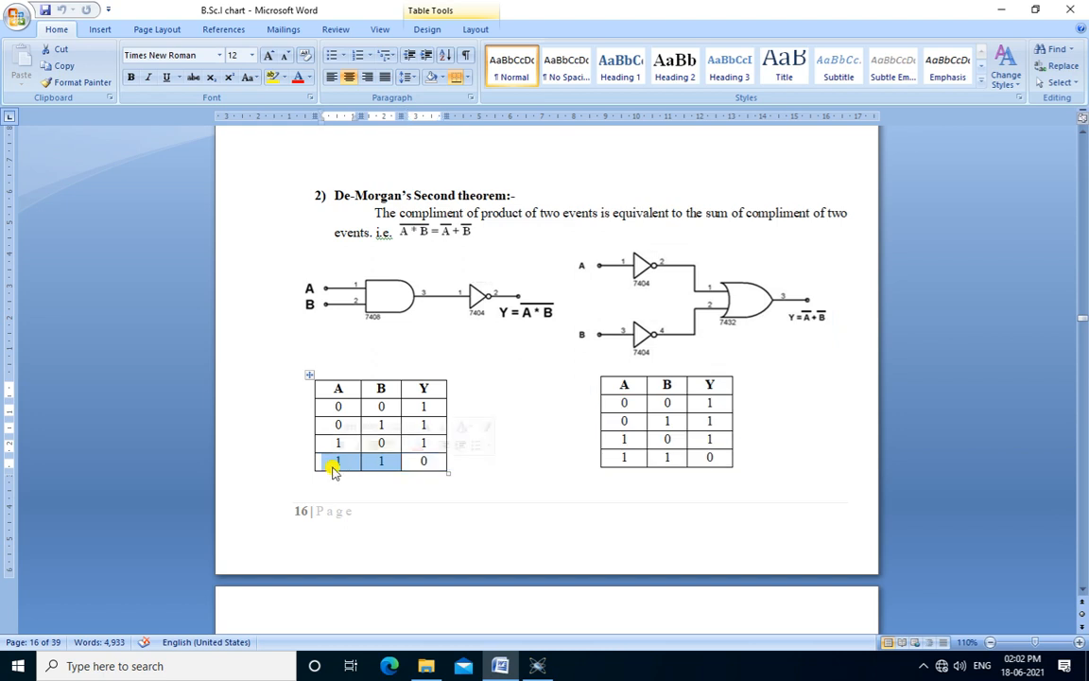
pyautogui.click(690, 457)
pyautogui.click(384, 465)
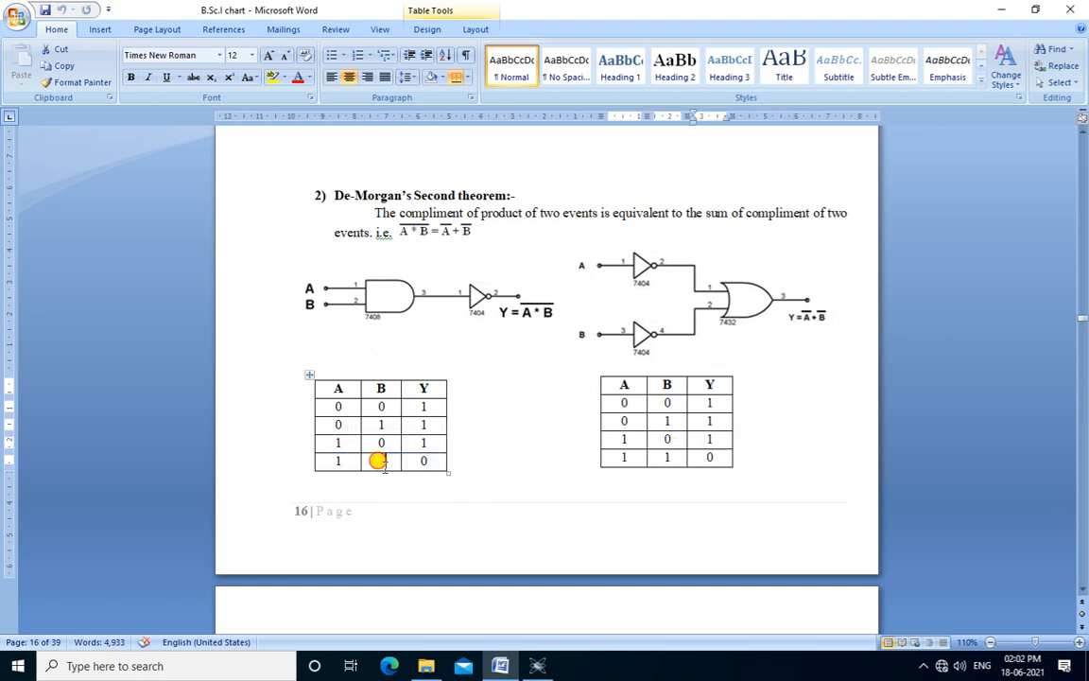
# Return to Proteus and place a 7408 AND gate with a 7404 inverter to its right on the empty sheet
pyautogui.click(539, 668)
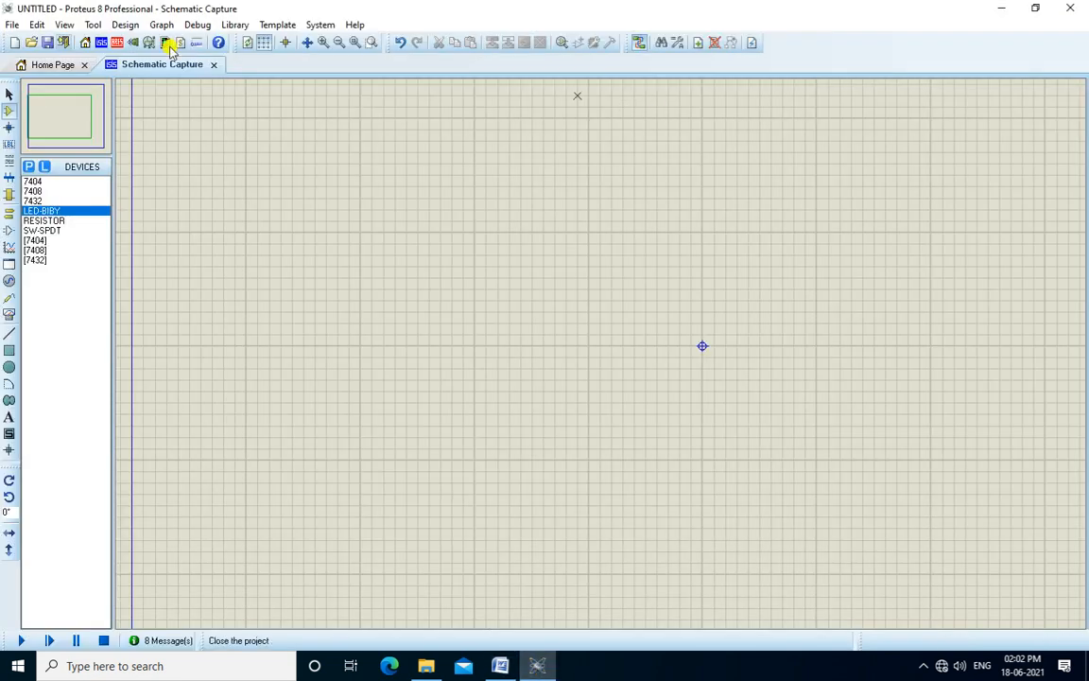
pyautogui.click(33, 191)
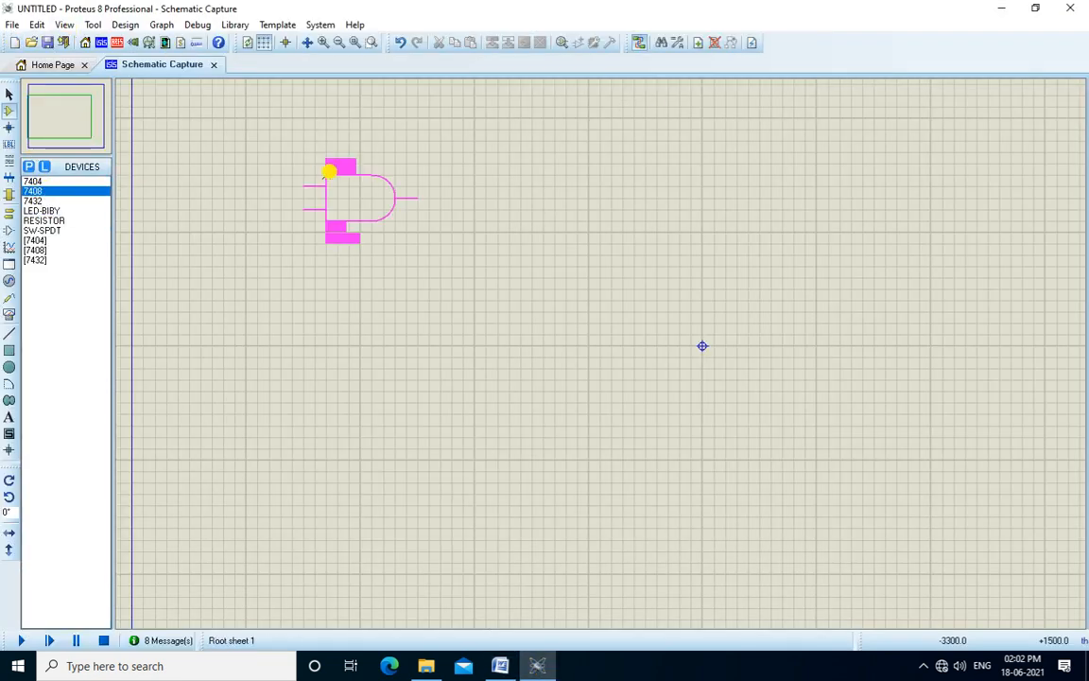
pyautogui.click(366, 193)
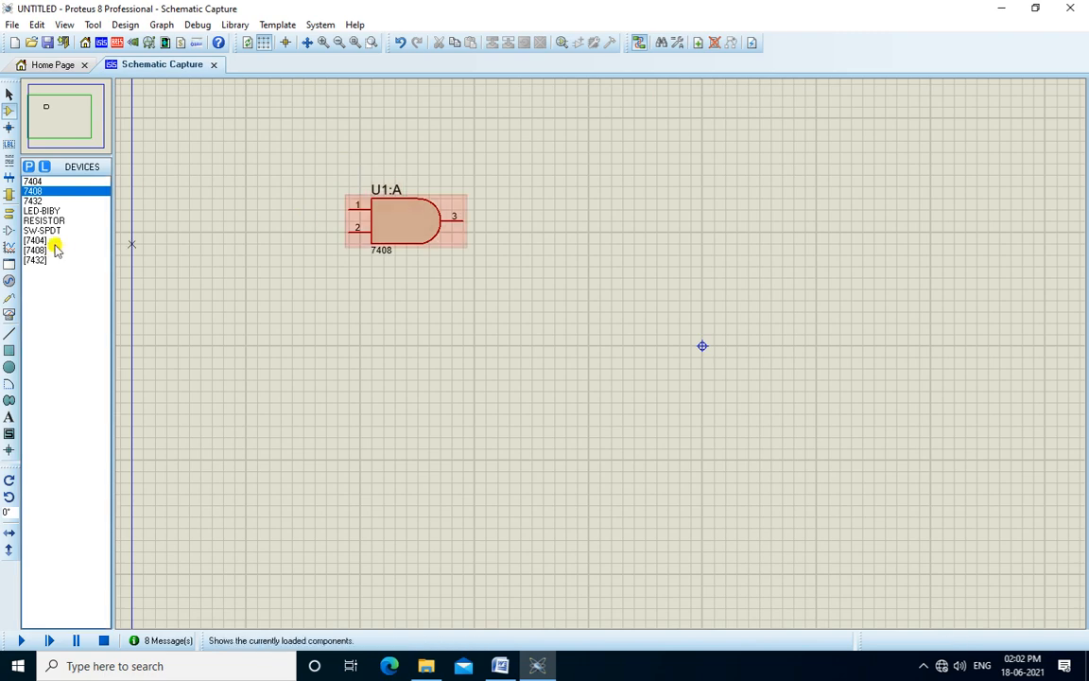
pyautogui.click(33, 180)
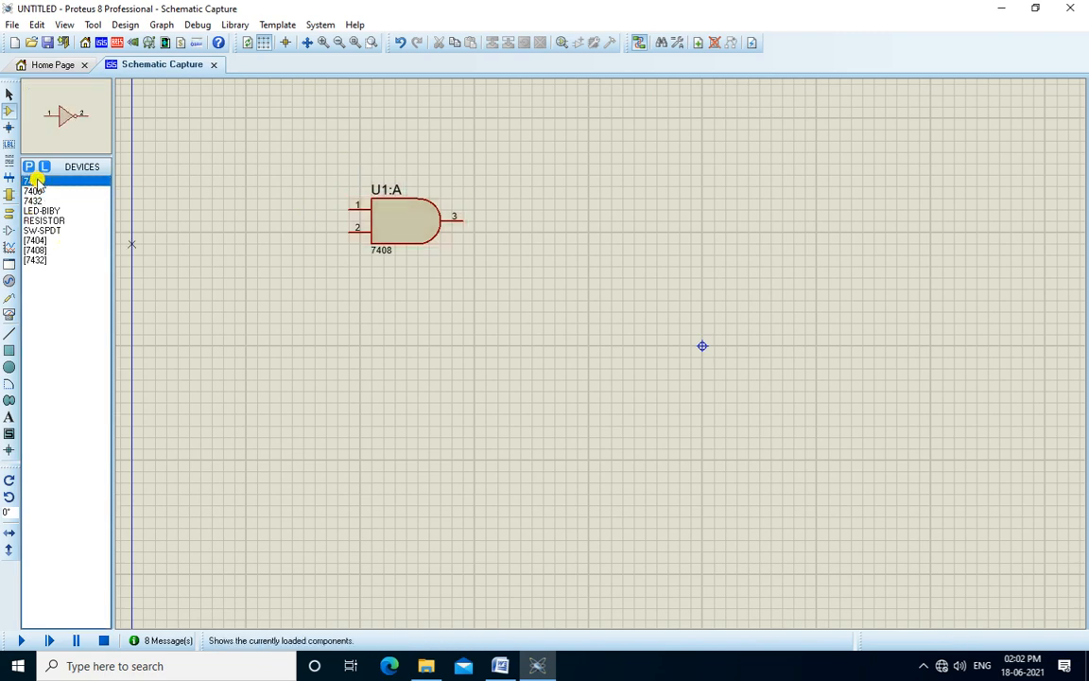
pyautogui.click(556, 220)
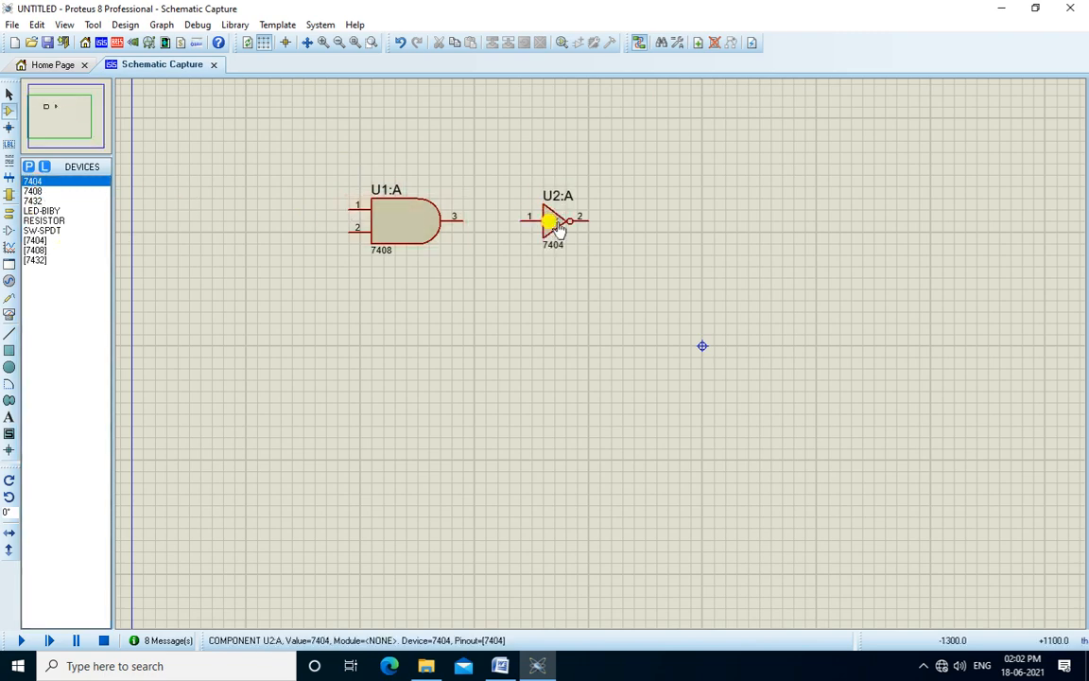
# Place two SW-SPDT switches, one above the other, to the left of the AND gate
pyautogui.click(38, 230)
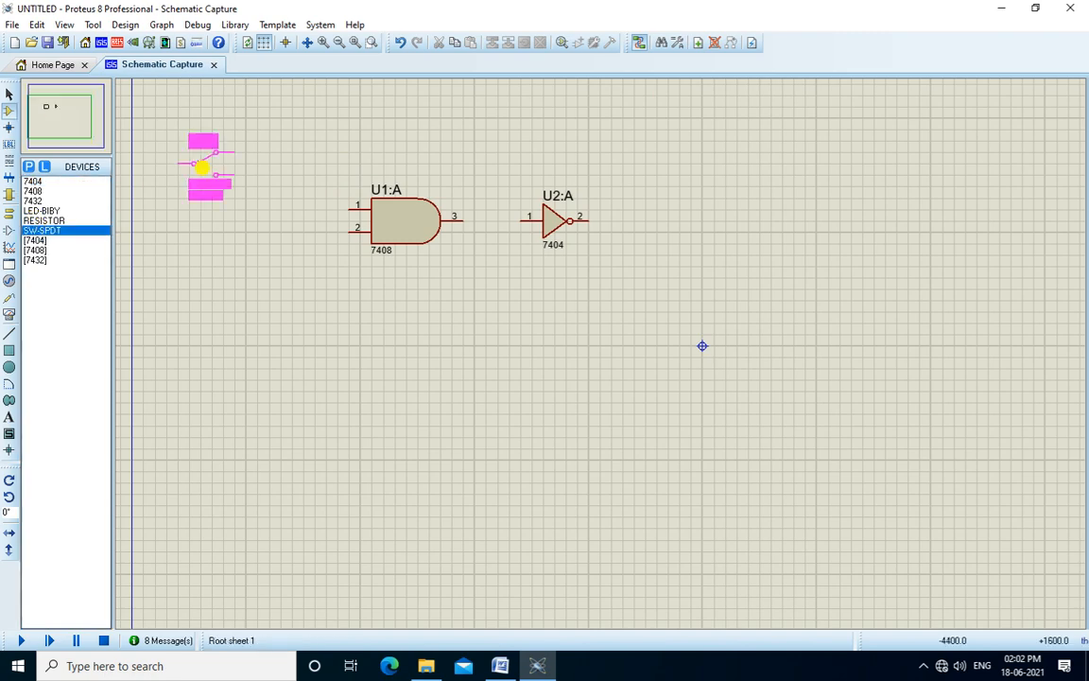
pyautogui.click(253, 177)
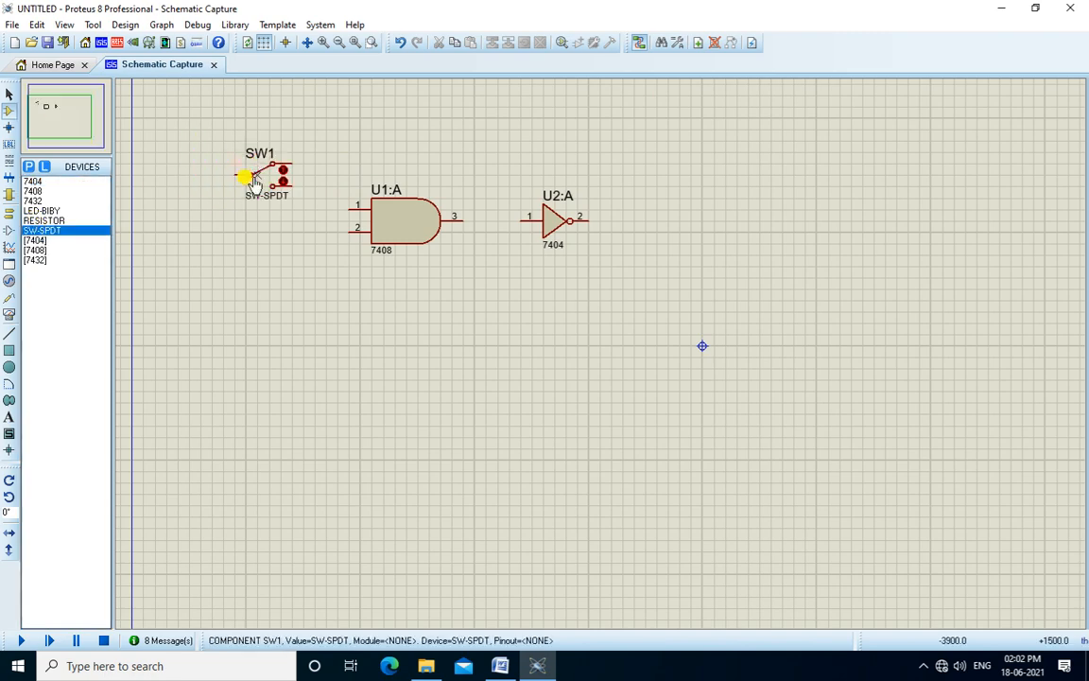
pyautogui.click(254, 280)
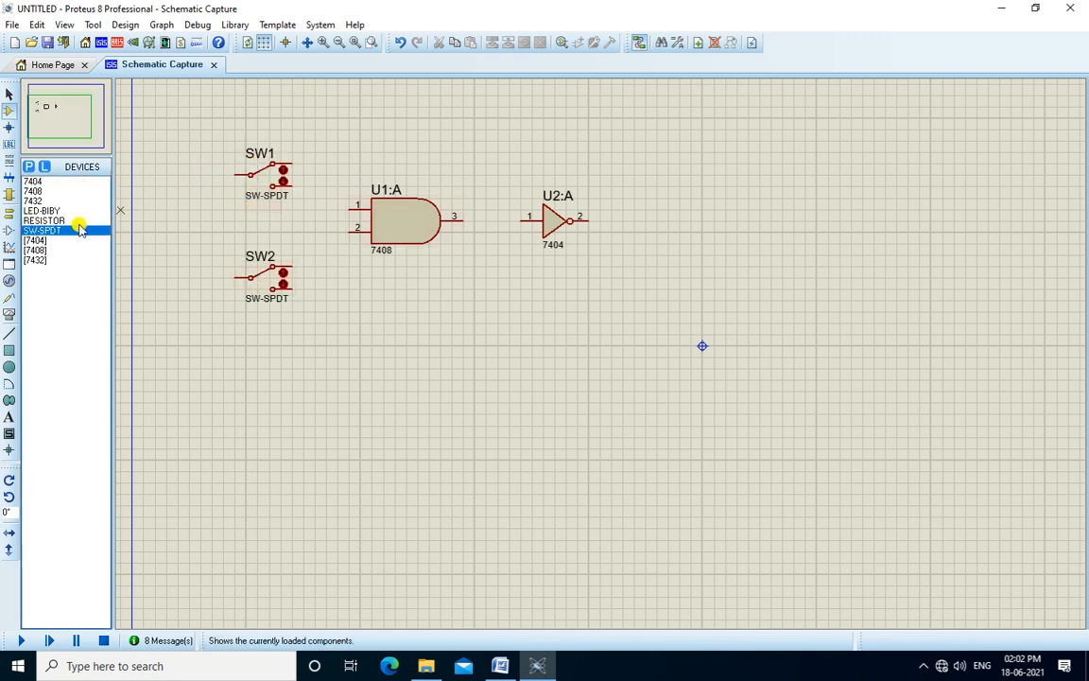
# Place a RESISTOR to the right of the inverter and an LED-BIBY below and to the right of the resistor
pyautogui.click(44, 220)
pyautogui.click(626, 217)
pyautogui.click(43, 210)
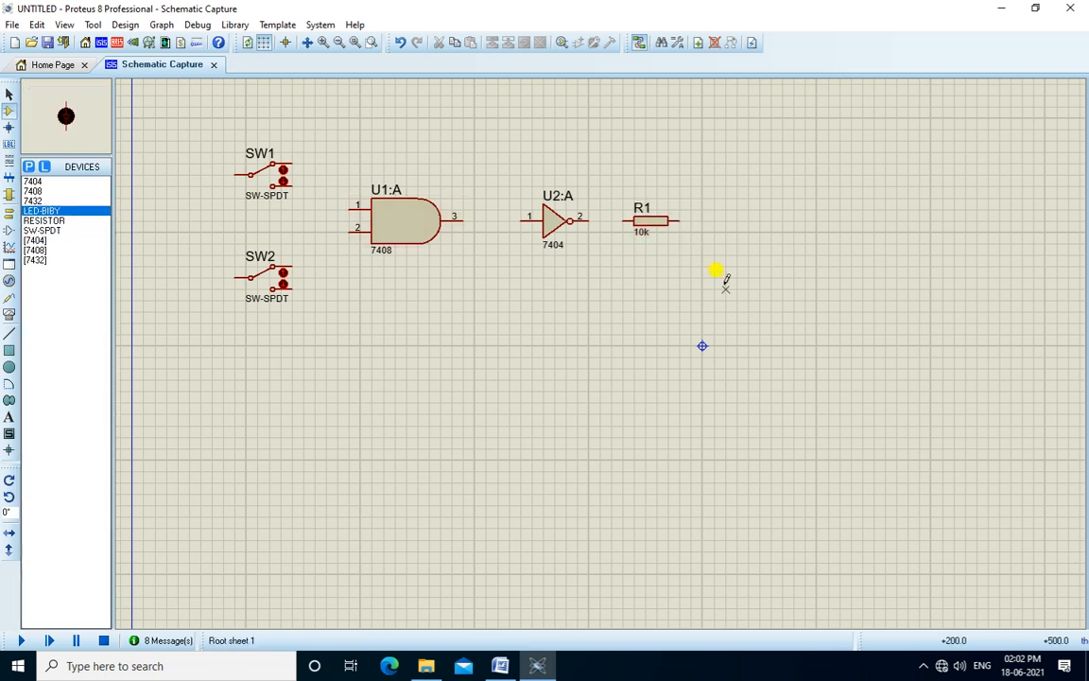
pyautogui.click(725, 267)
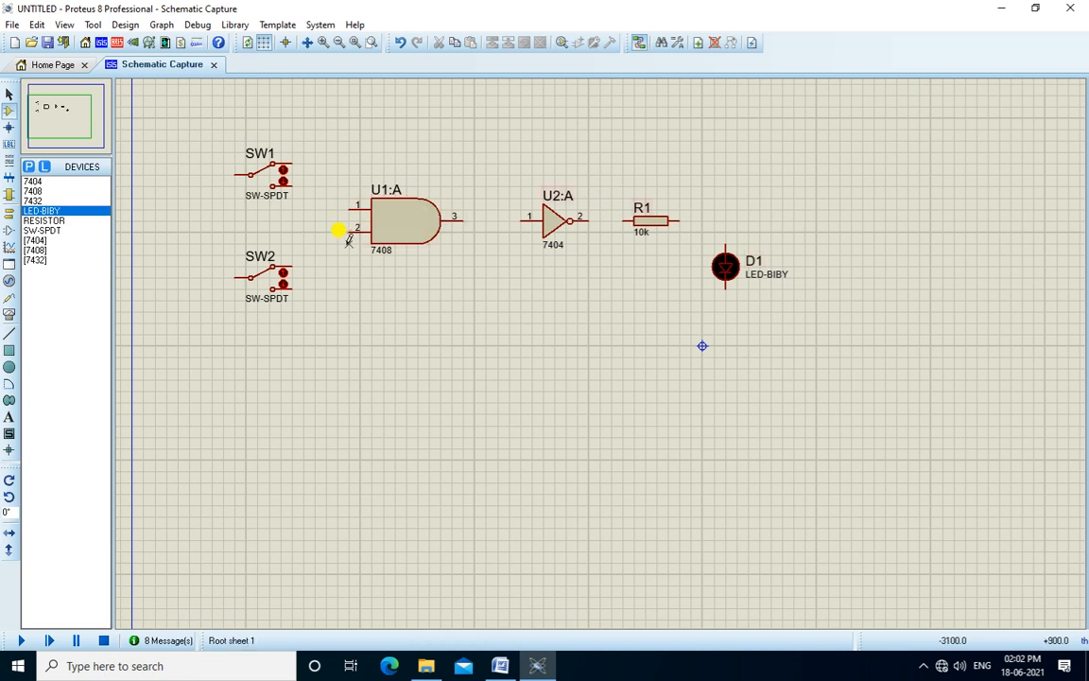
# Rename the upper switch SW1 as A and the lower switch SW2 as B
pyautogui.doubleClick(265, 155)
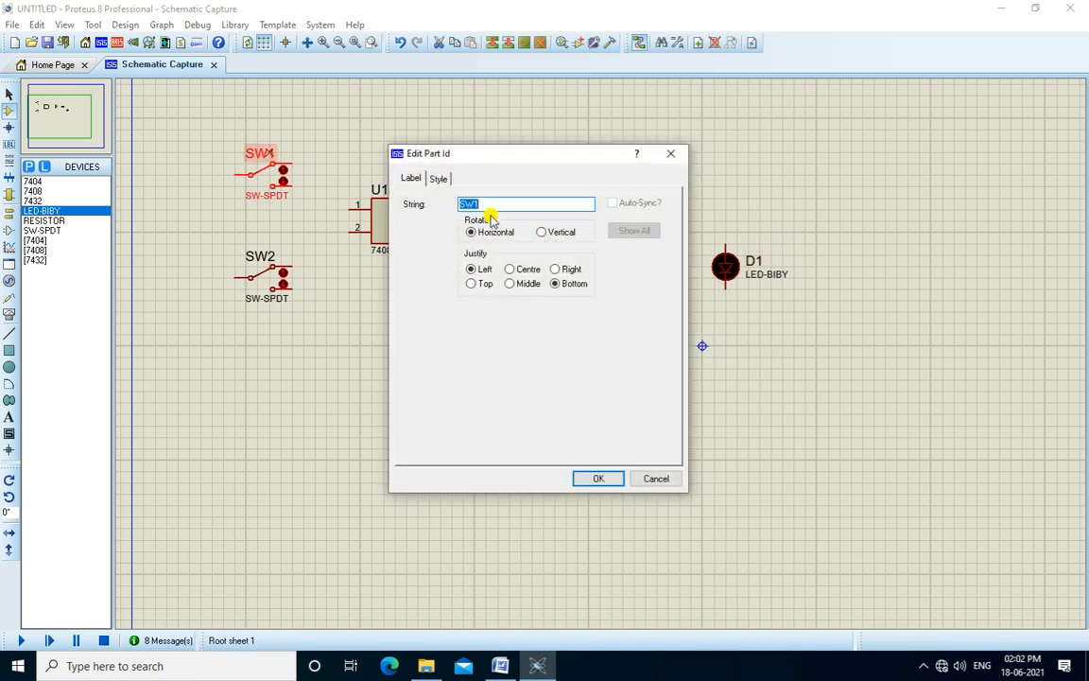
pyautogui.press('Return')
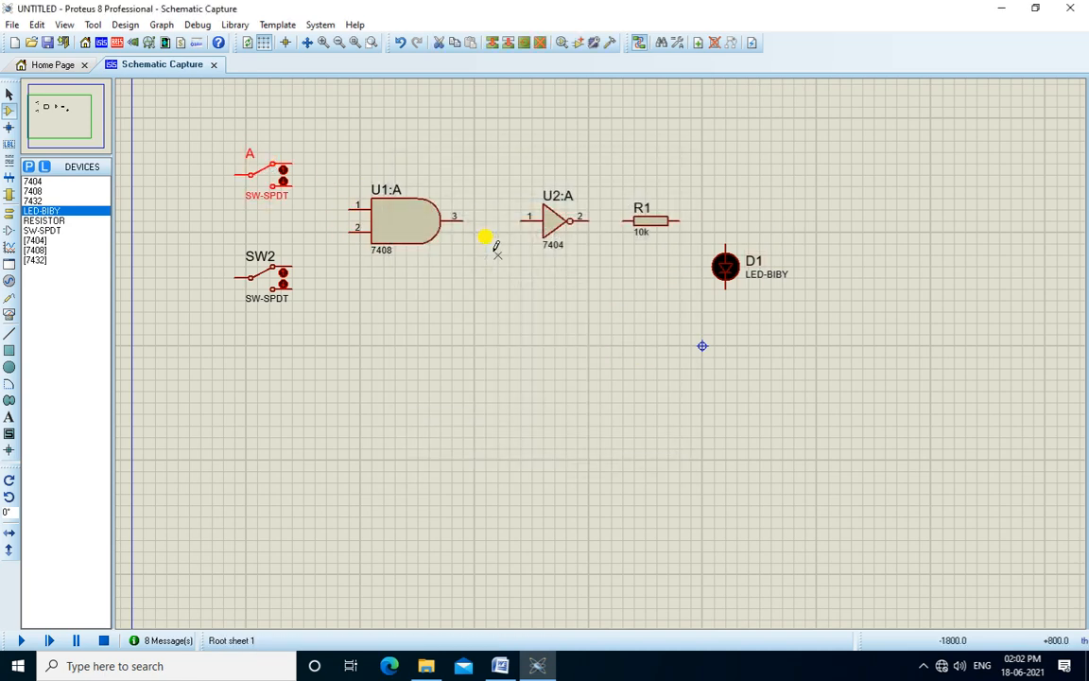
pyautogui.doubleClick(258, 258)
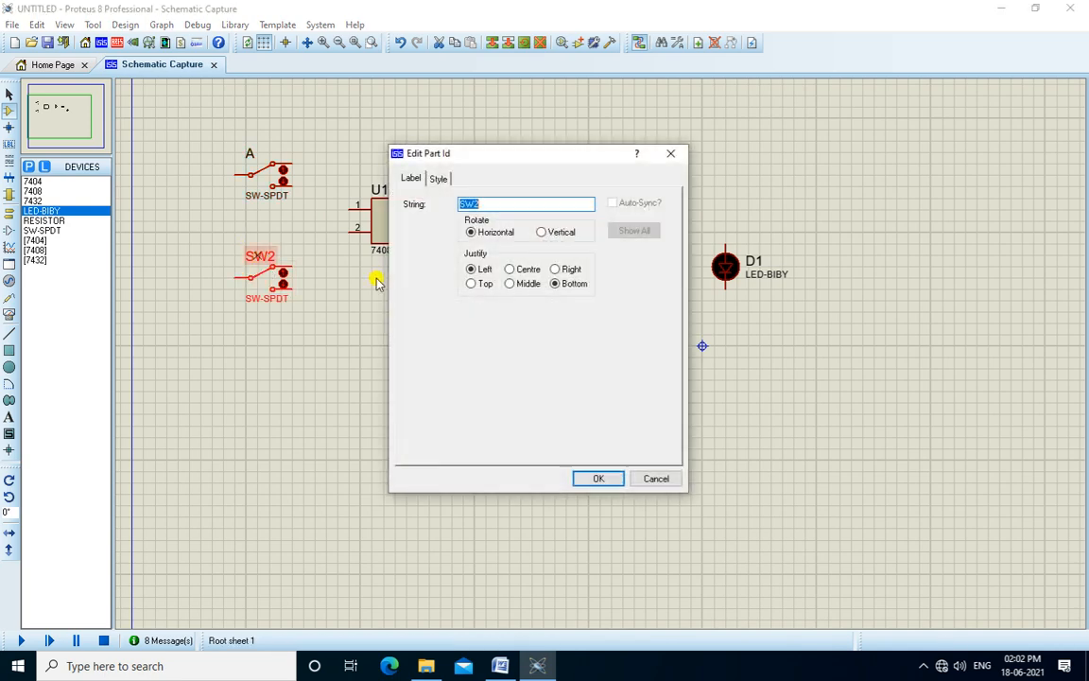
pyautogui.write('B')
pyautogui.press('Return')
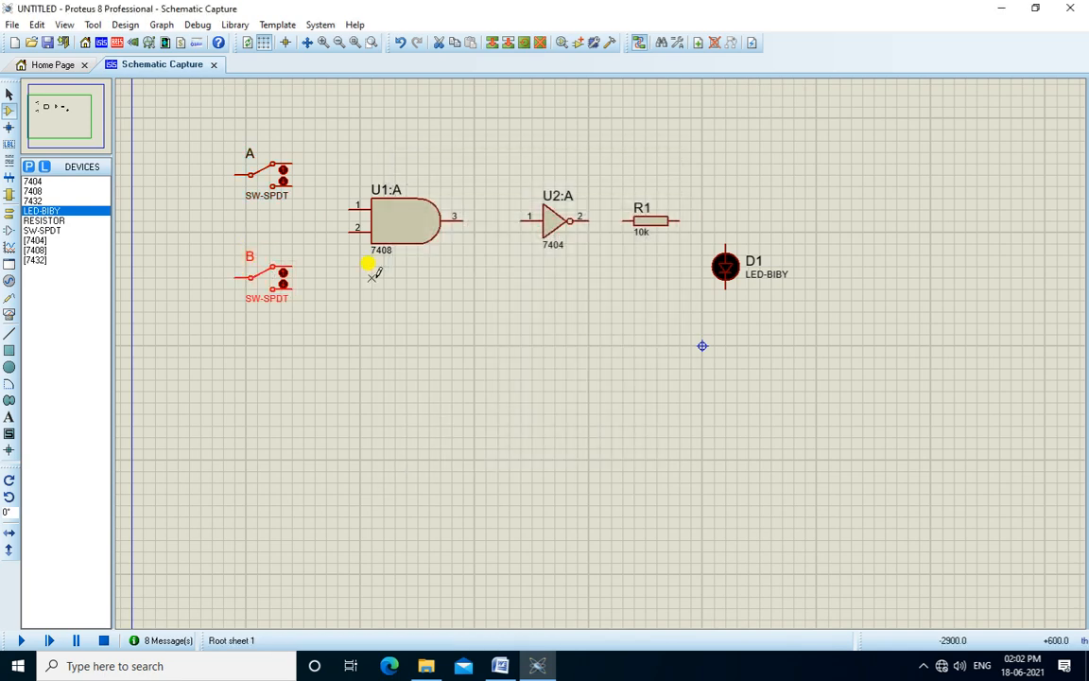
# Set the value of resistor R1 to 220
pyautogui.doubleClick(642, 232)
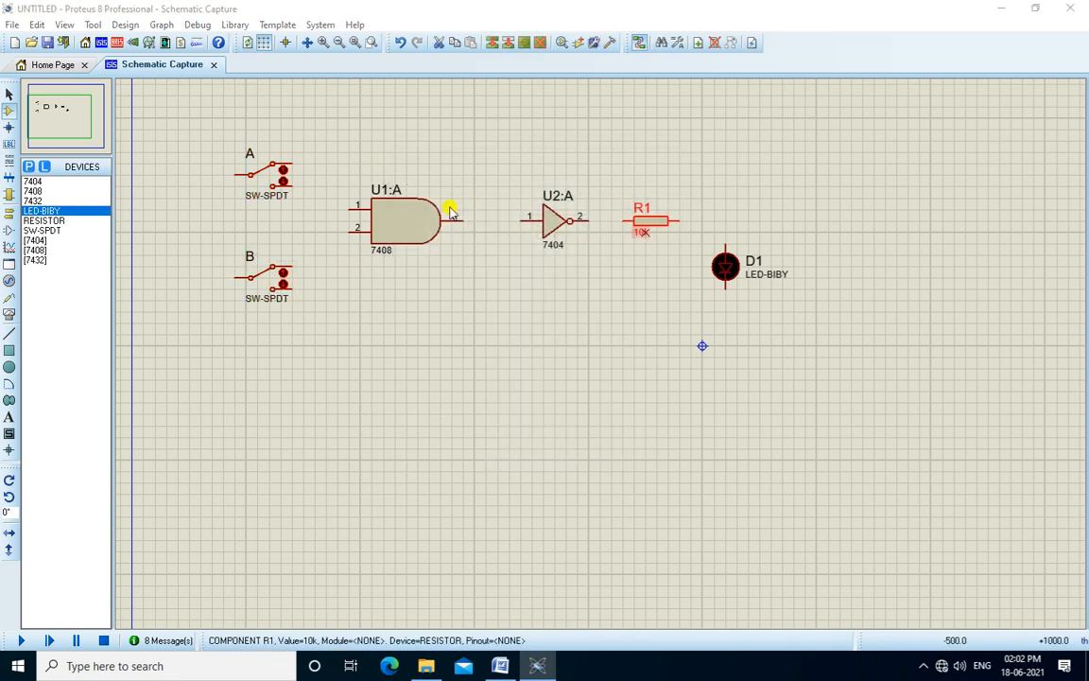
pyautogui.write('220')
pyautogui.press('Return')
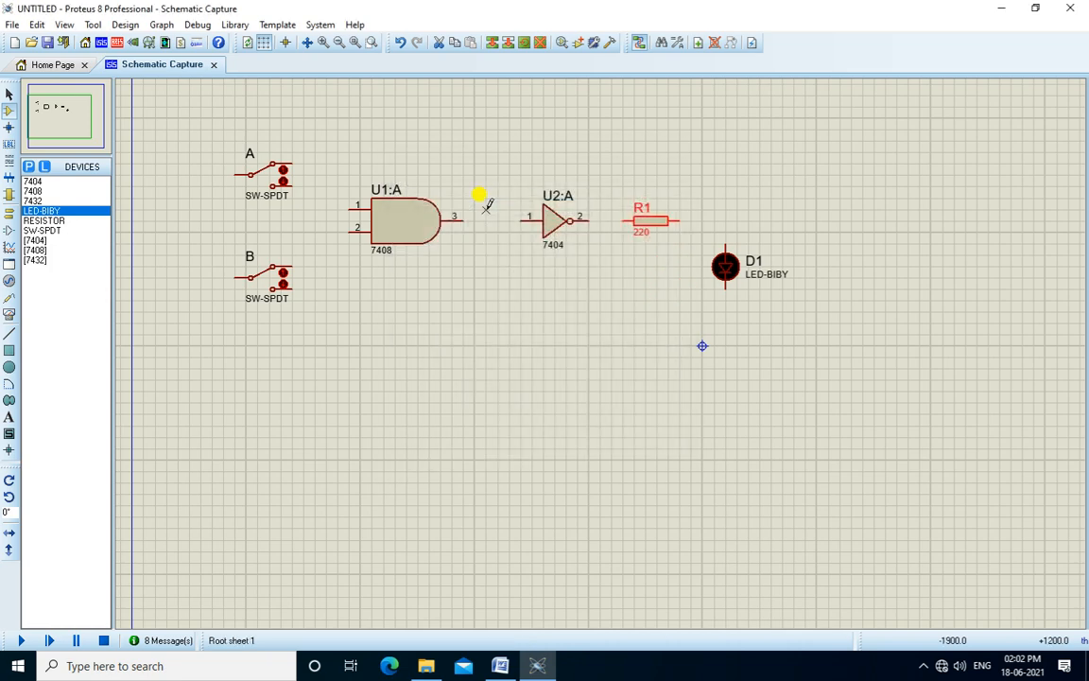
# Mirror switches A and B horizontally and move them farther left of the AND gate
pyautogui.moveTo(223, 129); pyautogui.dragTo(337, 379)
pyautogui.rightClick(265, 277)
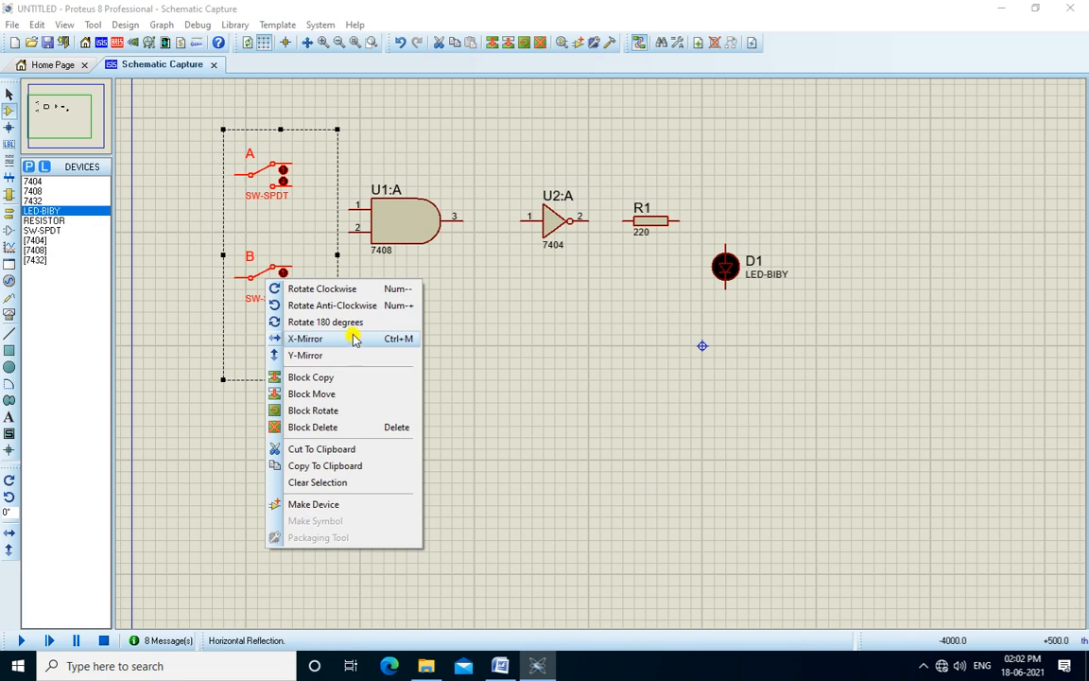
pyautogui.click(353, 338)
pyautogui.moveTo(305, 259); pyautogui.dragTo(242, 248)
pyautogui.click(409, 284)
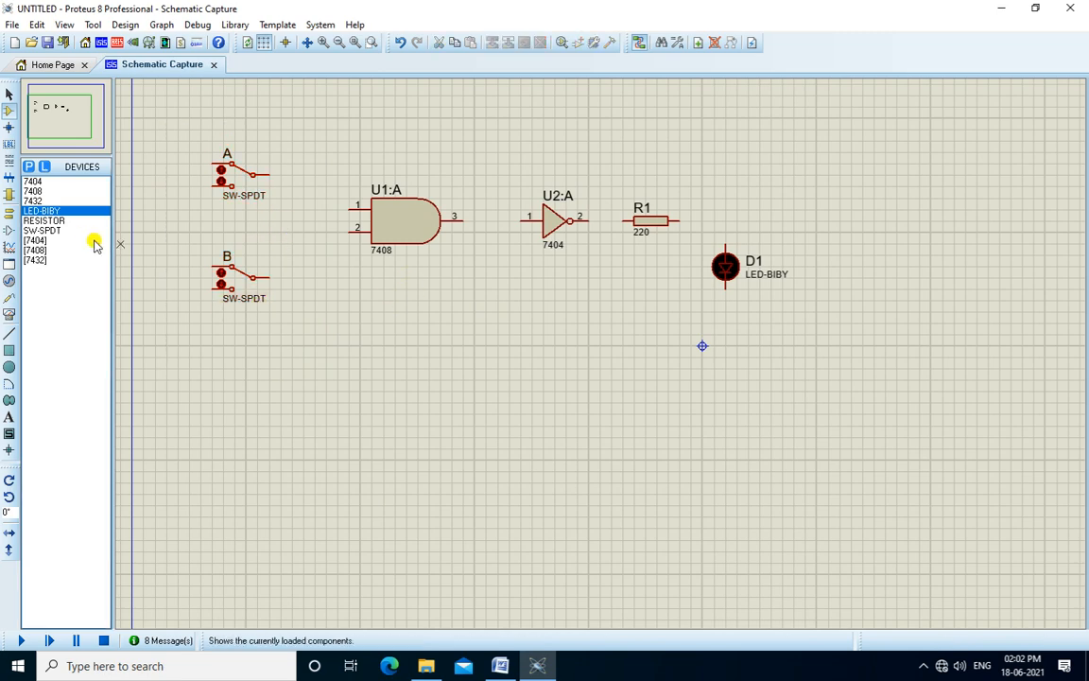
# Place a POWER terminal above and left of switch A and a GROUND terminal below the gates
pyautogui.click(12, 215)
pyautogui.click(34, 220)
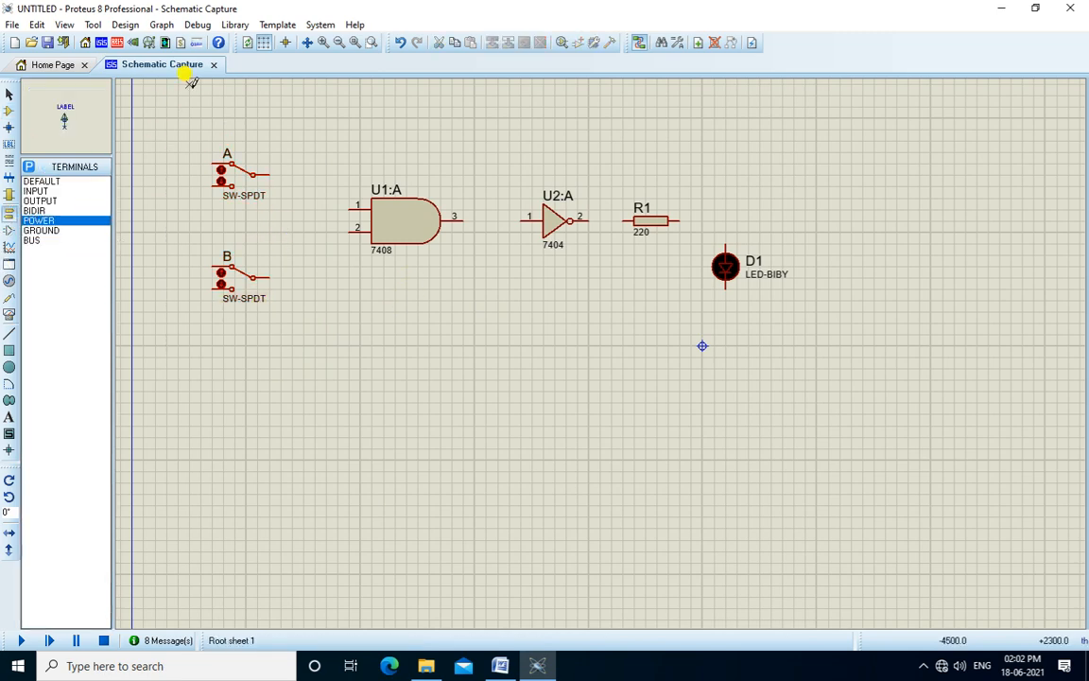
pyautogui.click(179, 123)
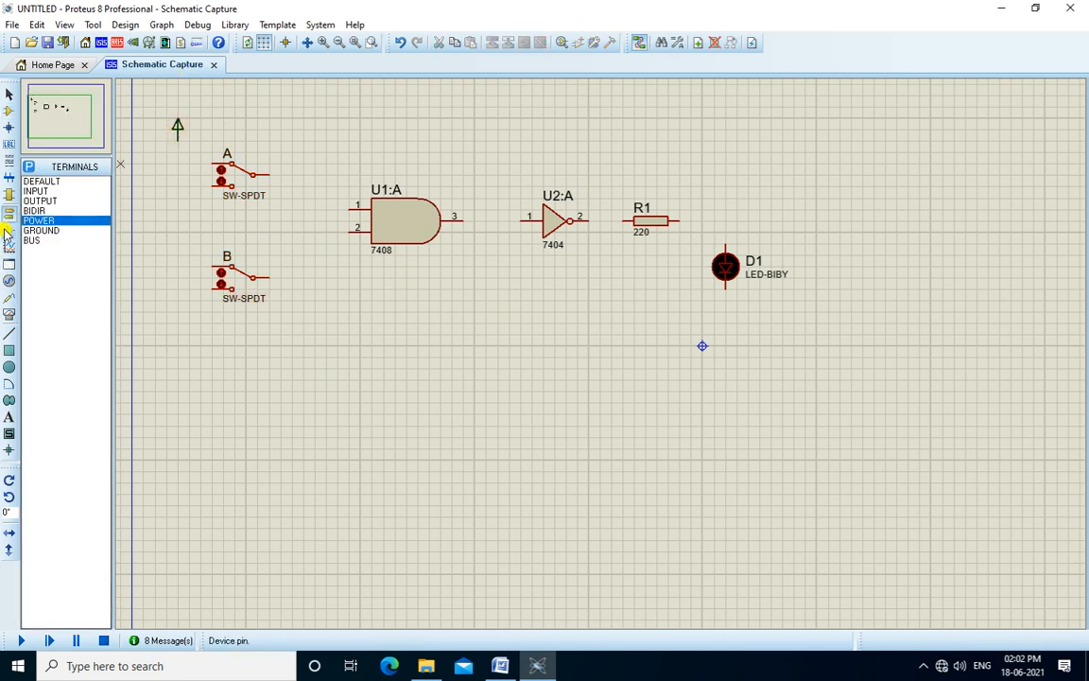
pyautogui.click(40, 230)
pyautogui.click(497, 348)
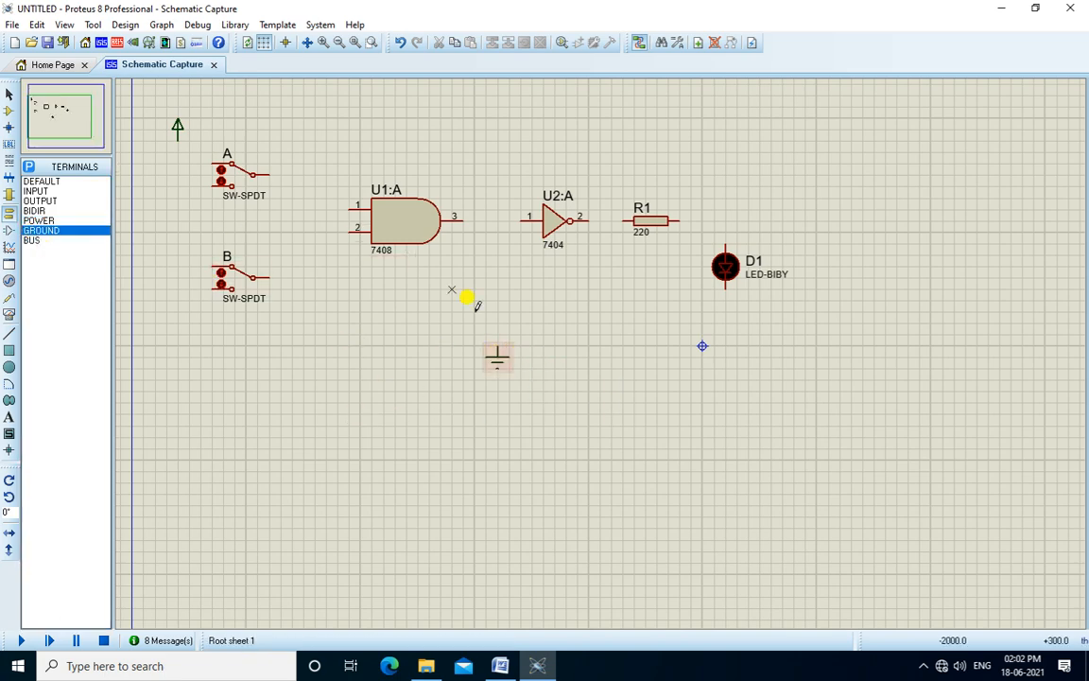
# Wire the outputs of switches A and B to the 7408 AND gate's inputs and its output to the 7404 inverter's input
pyautogui.click(268, 175)
pyautogui.click(350, 206)
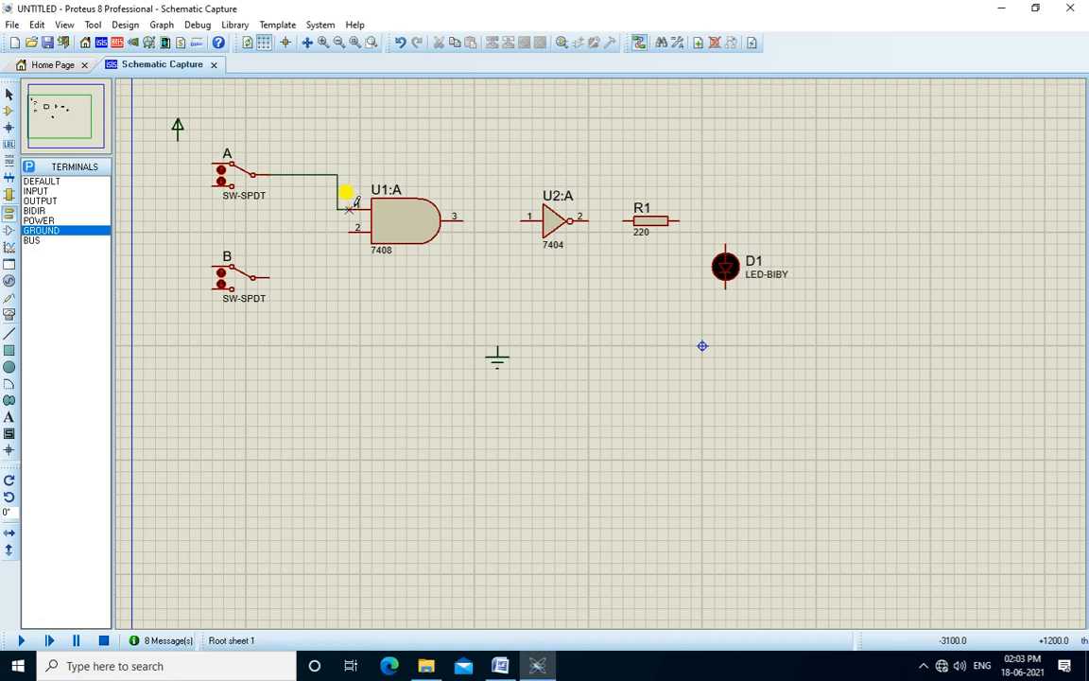
pyautogui.click(268, 277)
pyautogui.click(348, 228)
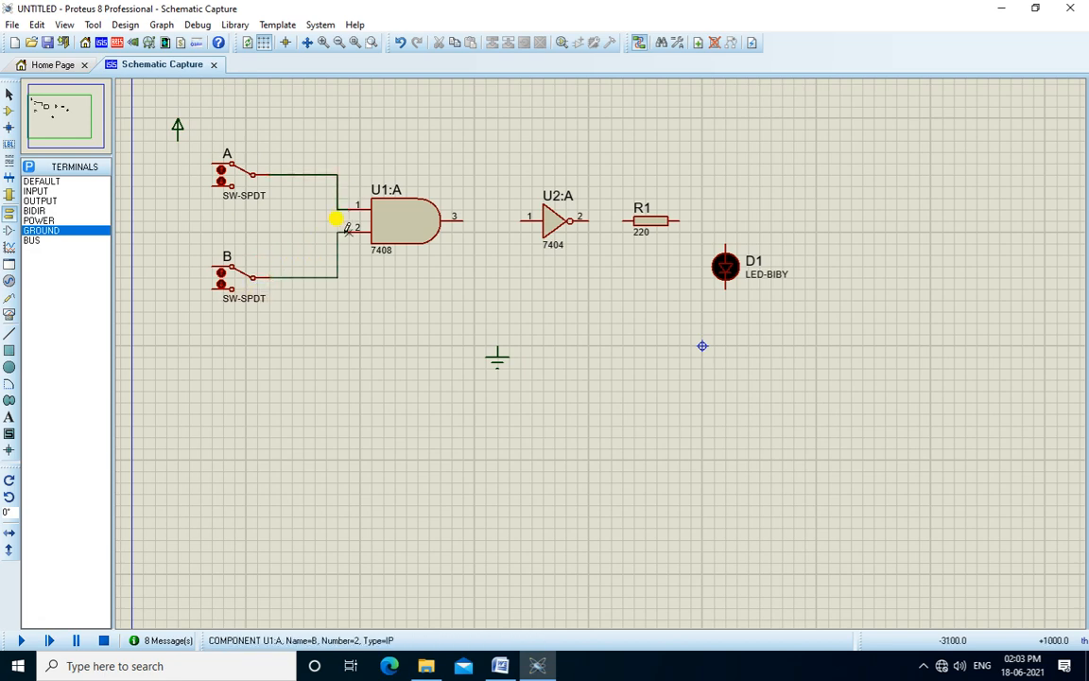
pyautogui.click(463, 215)
pyautogui.click(521, 220)
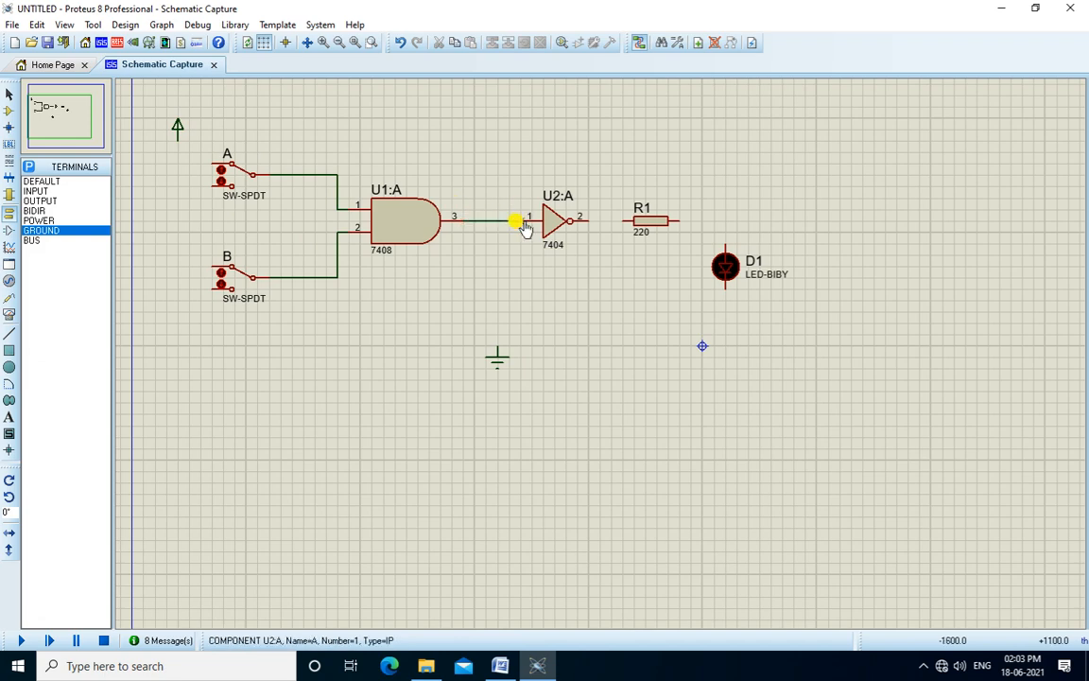
# Wire the inverter's output through resistor R1 and LED D1 to the GROUND terminal
pyautogui.click(586, 217)
pyautogui.click(620, 222)
pyautogui.click(679, 219)
pyautogui.click(725, 247)
pyautogui.click(725, 288)
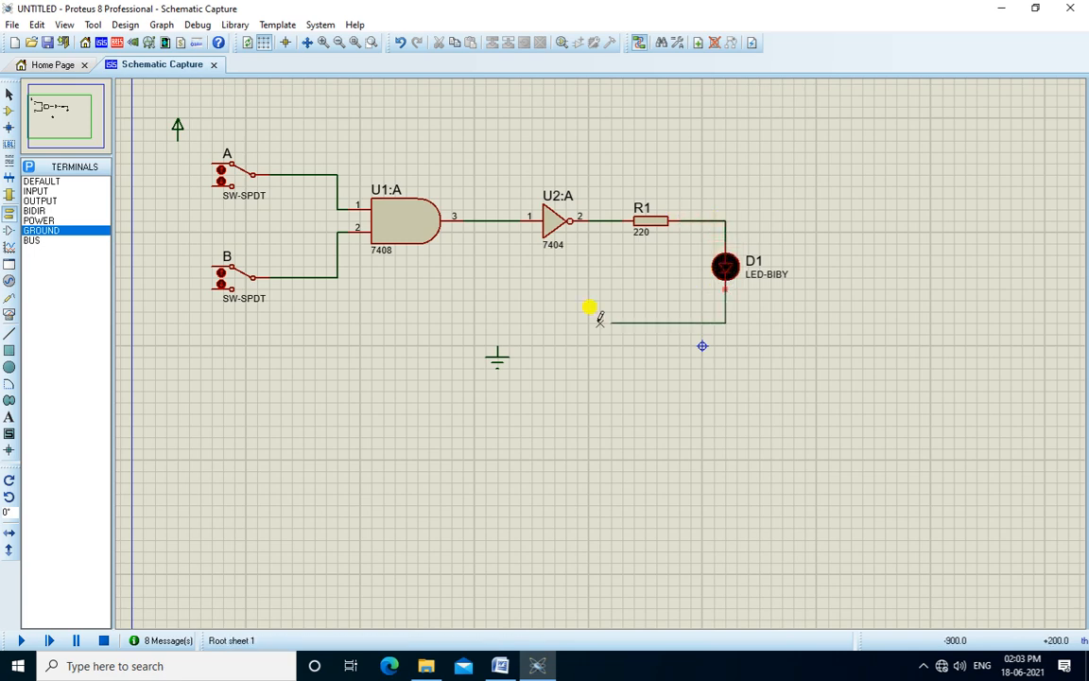
pyautogui.click(496, 347)
# Connect the upper contacts of switches A and B to the POWER terminal and their lower contacts to ground
pyautogui.click(213, 162)
pyautogui.click(209, 263)
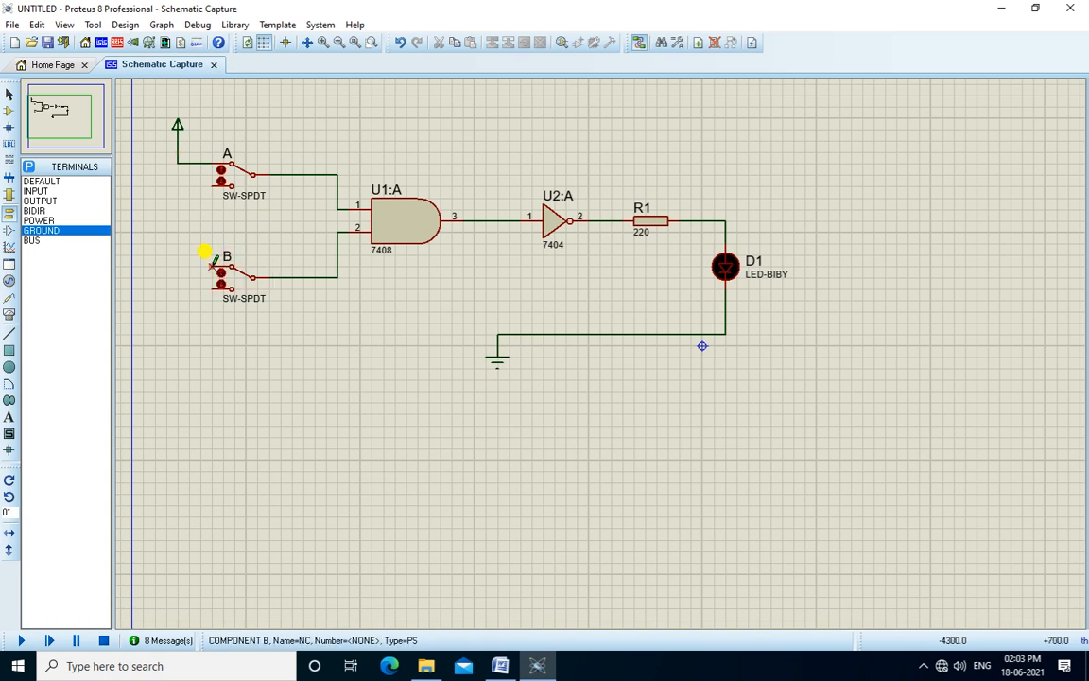
pyautogui.click(190, 165)
pyautogui.click(202, 183)
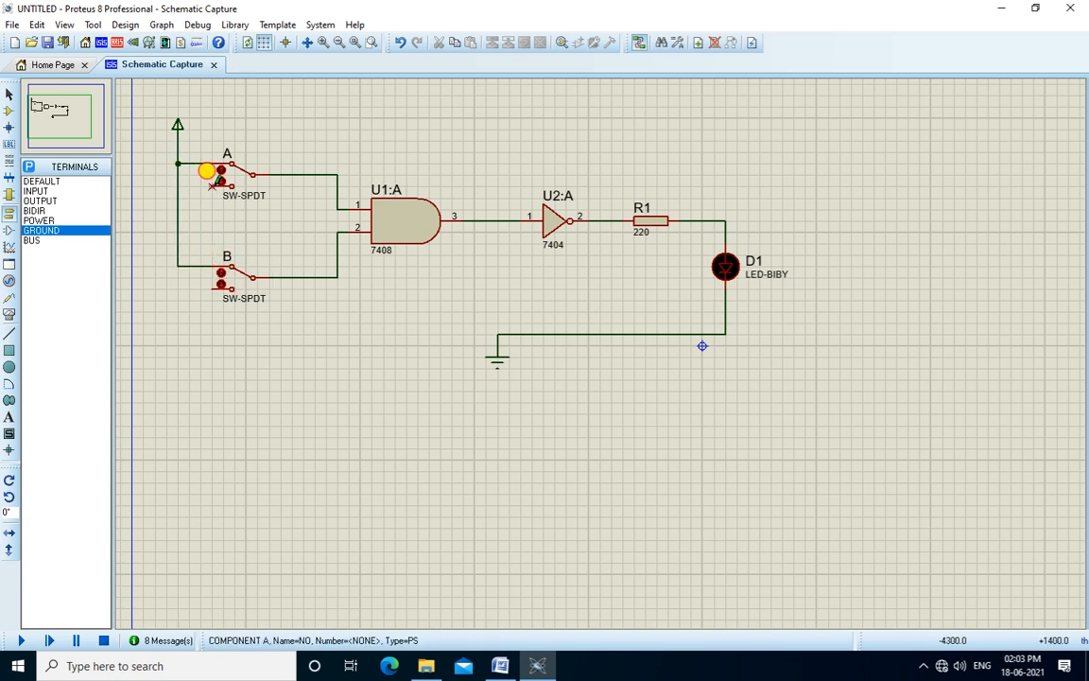
pyautogui.click(197, 269)
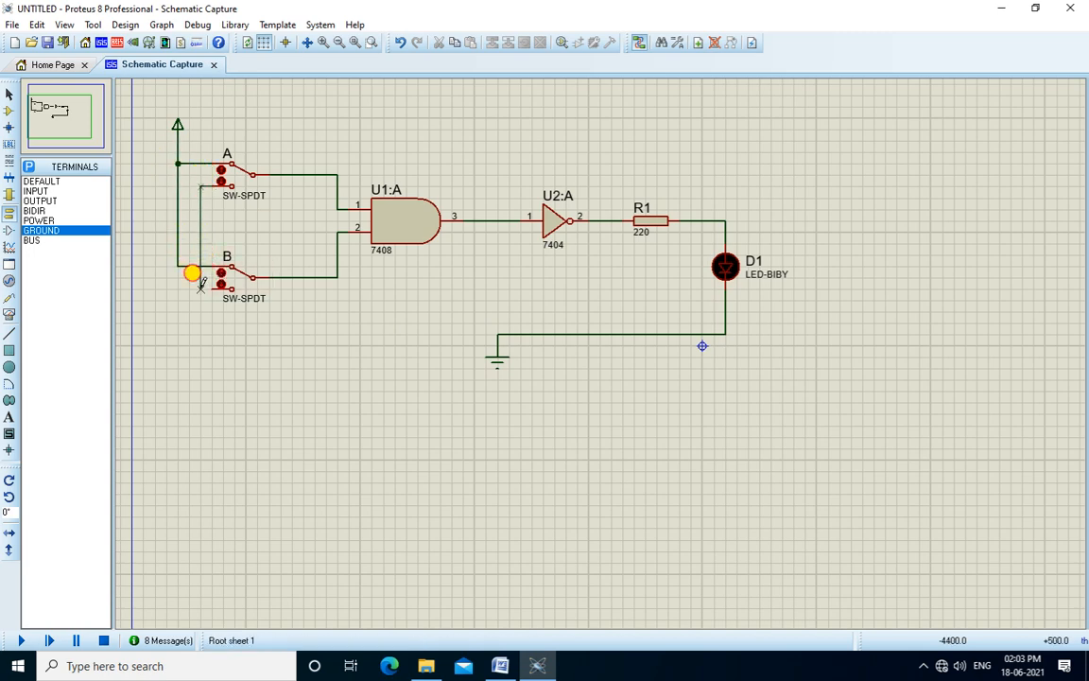
pyautogui.click(498, 335)
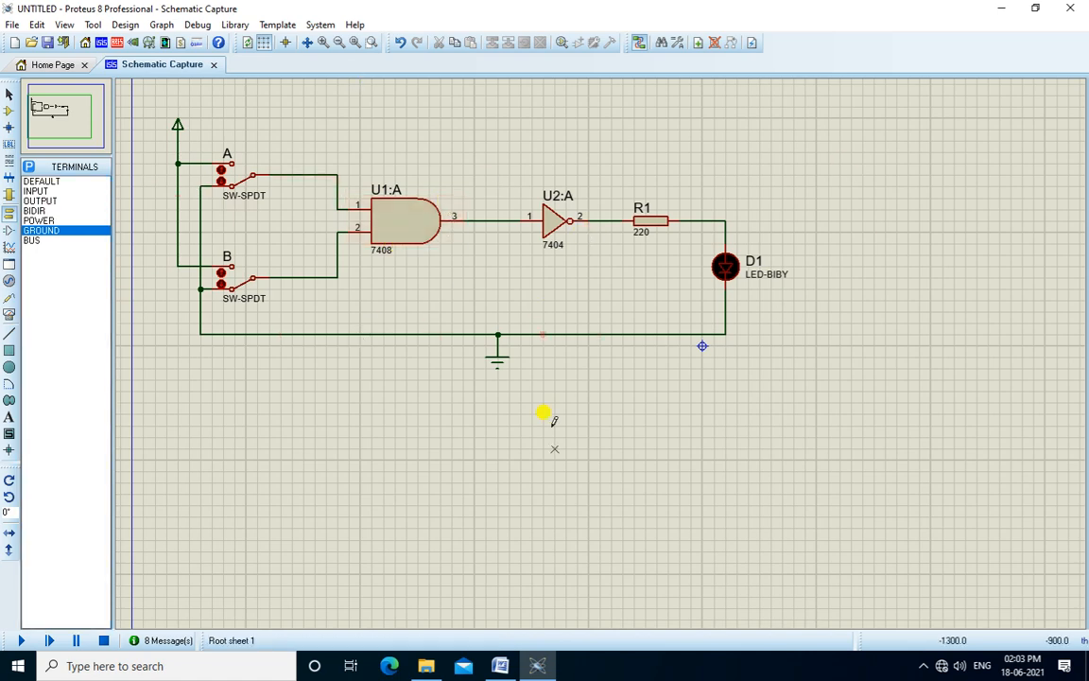
# Check the second theorem's OR circuit in the Word document, and place two 7404 inverters one above the other below the Proteus AND circuit
pyautogui.click(504, 670)
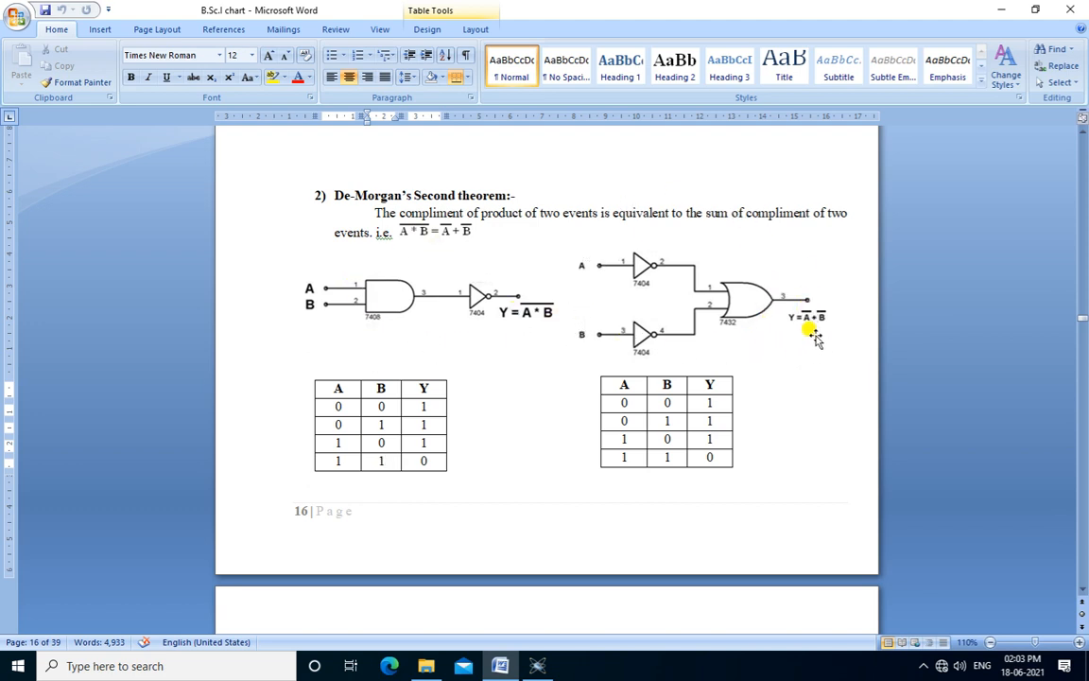
pyautogui.click(538, 667)
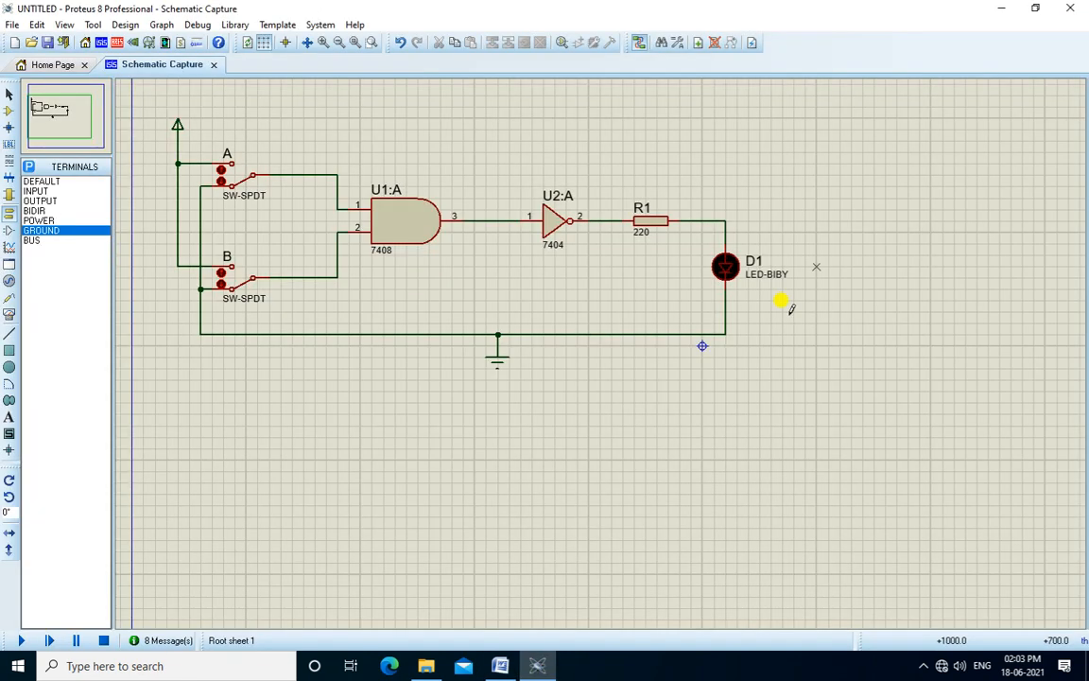
pyautogui.click(44, 110)
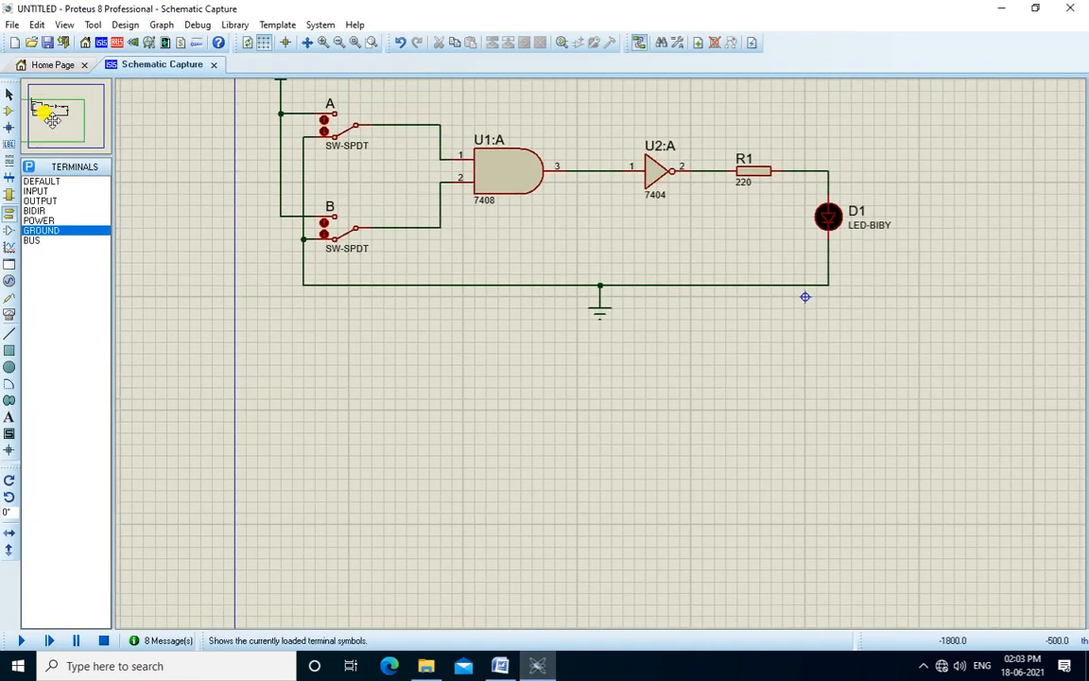
pyautogui.click(49, 109)
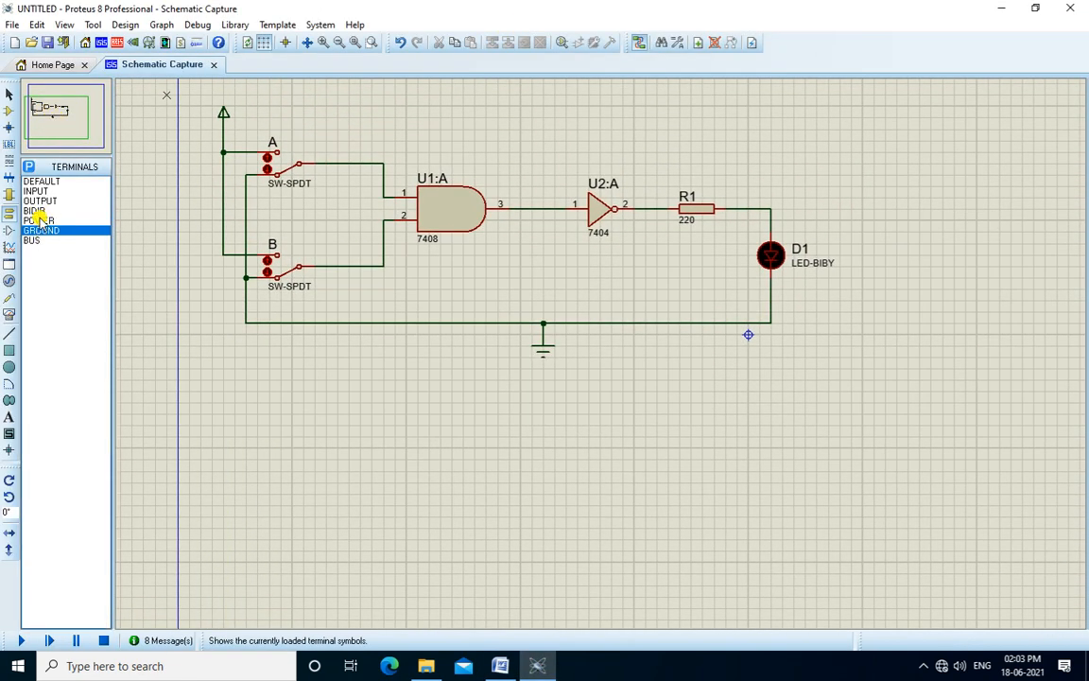
pyautogui.click(10, 112)
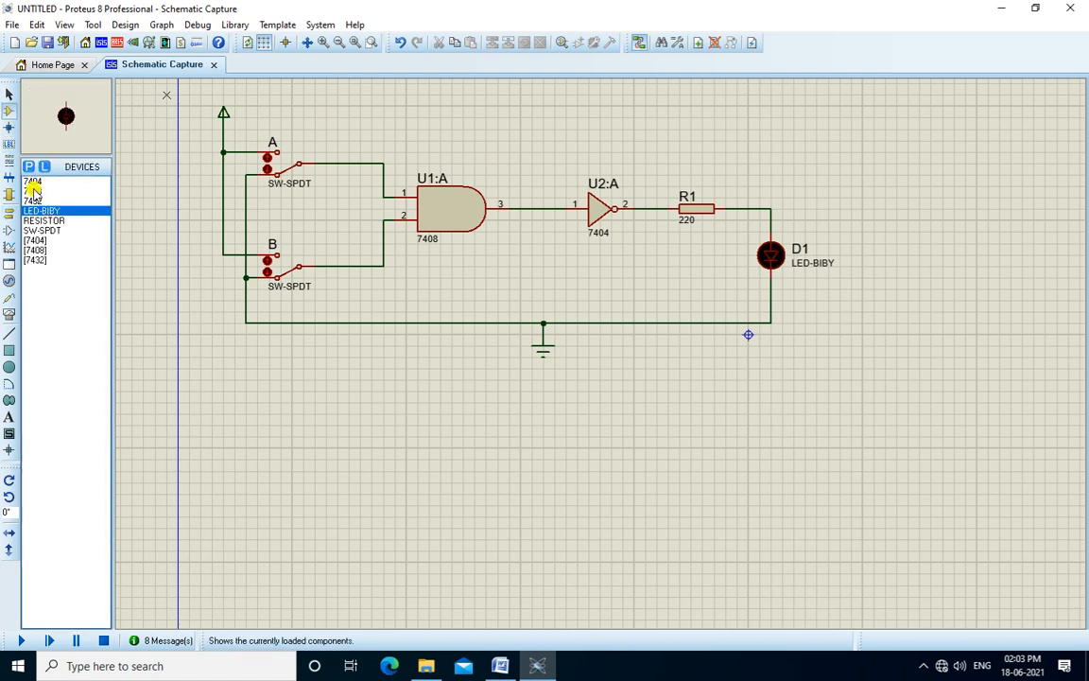
pyautogui.click(32, 190)
pyautogui.click(33, 180)
pyautogui.click(362, 418)
pyautogui.click(440, 426)
pyautogui.click(432, 527)
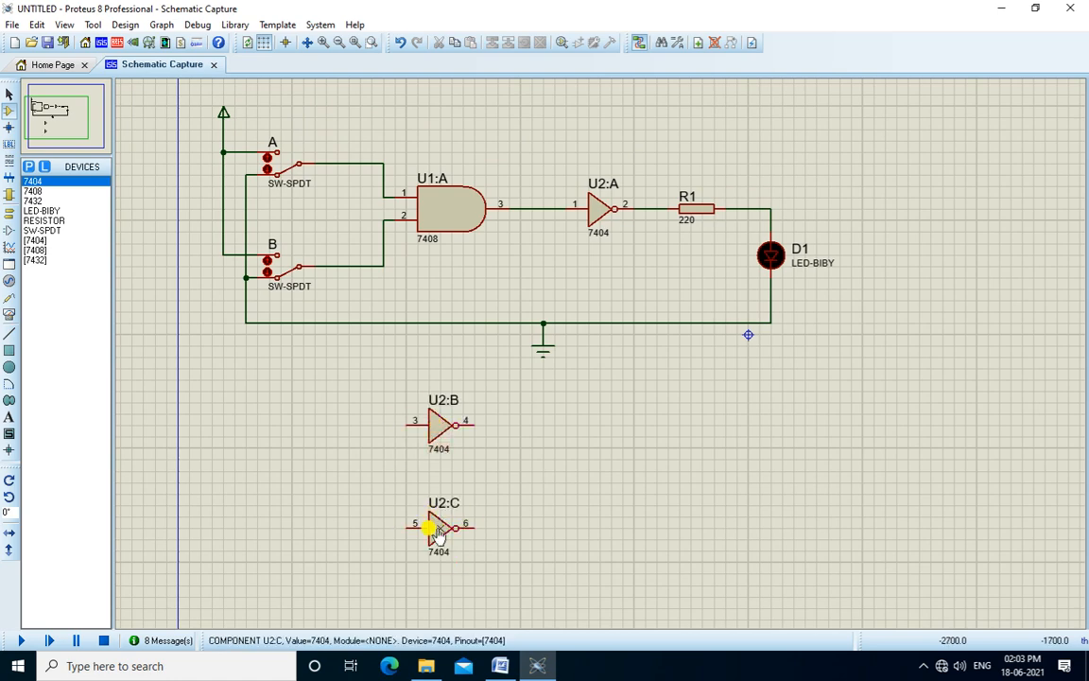
# Place a 7432 OR gate beside the two lower inverters, followed by a RESISTOR and an LED-BIBY
pyautogui.click(38, 201)
pyautogui.click(564, 452)
pyautogui.click(554, 453)
pyautogui.click(34, 210)
pyautogui.click(44, 220)
pyautogui.click(699, 463)
pyautogui.click(672, 469)
pyautogui.click(41, 210)
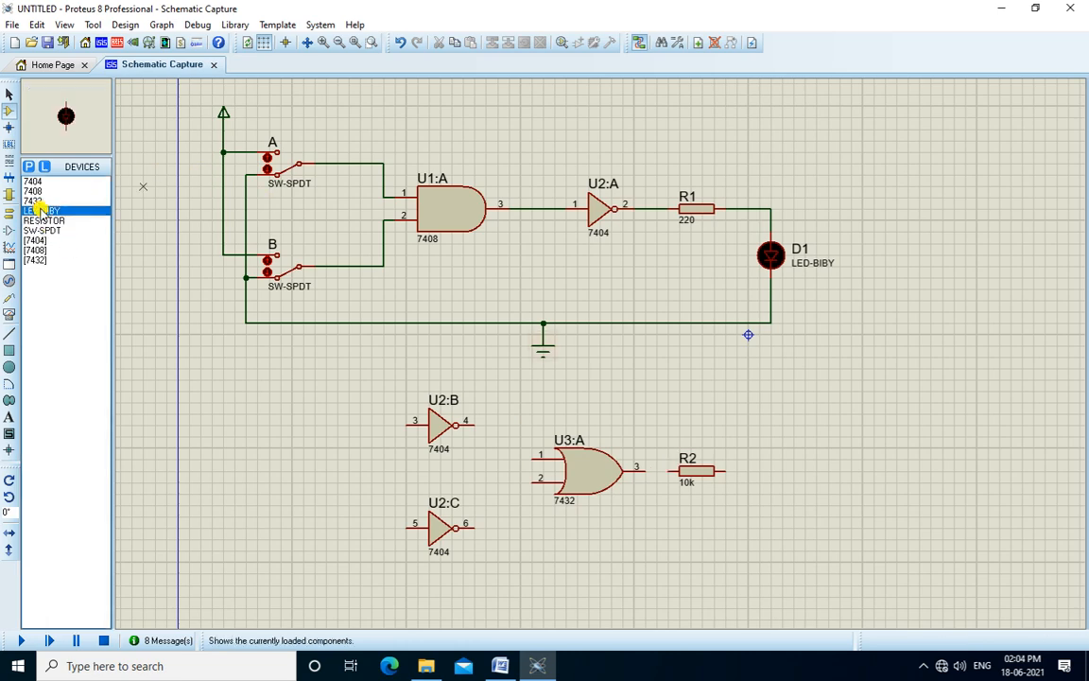
pyautogui.click(776, 492)
pyautogui.click(771, 518)
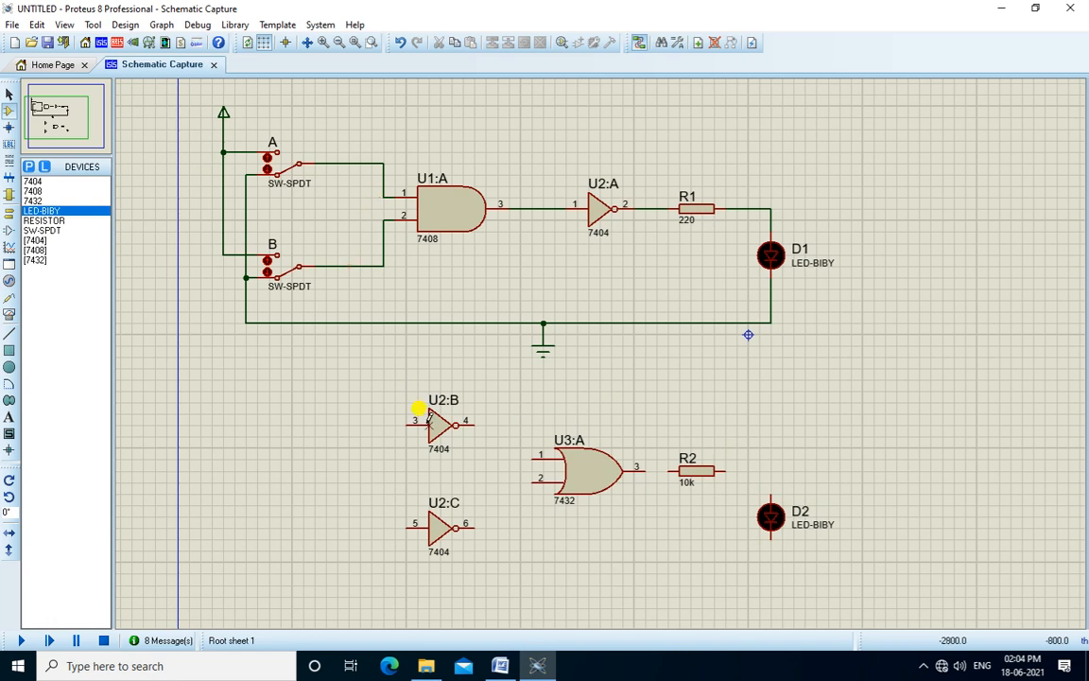
# Wire switch A's output line to the input of inverter U2:B and switch B's output line to the input of U2:C
pyautogui.click(406, 423)
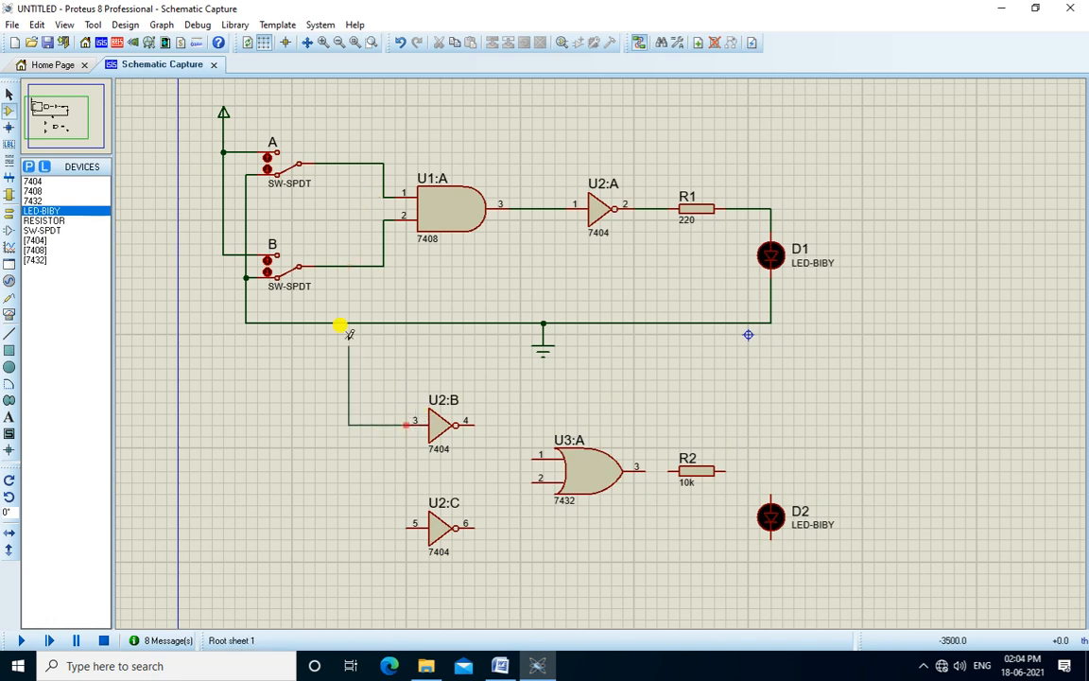
pyautogui.click(359, 164)
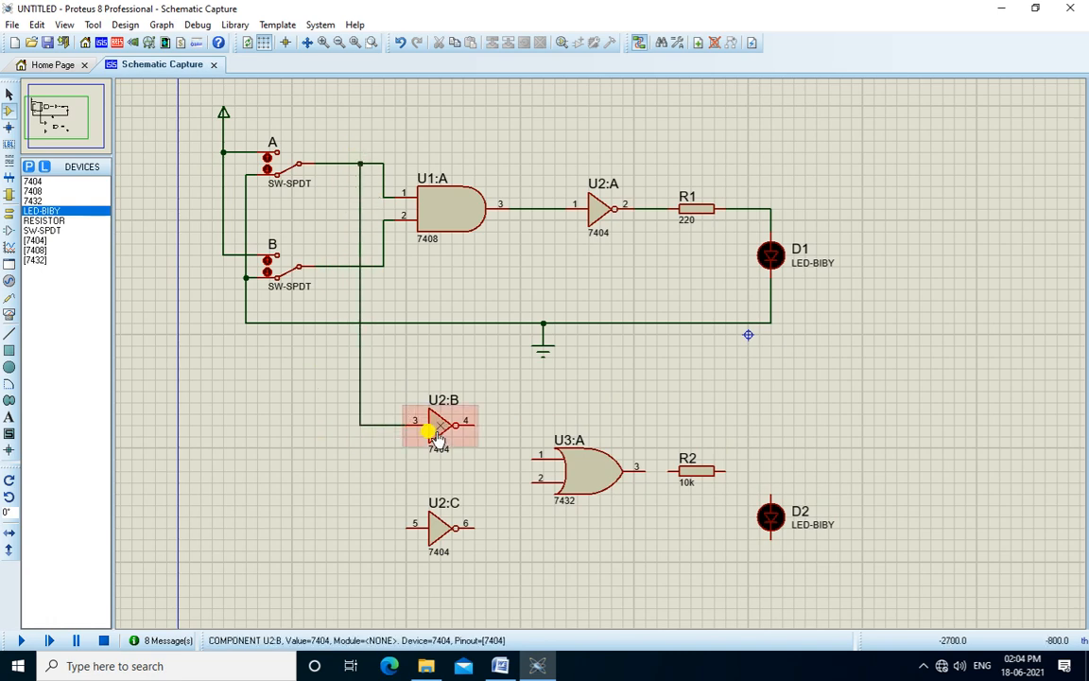
pyautogui.click(337, 265)
pyautogui.click(405, 525)
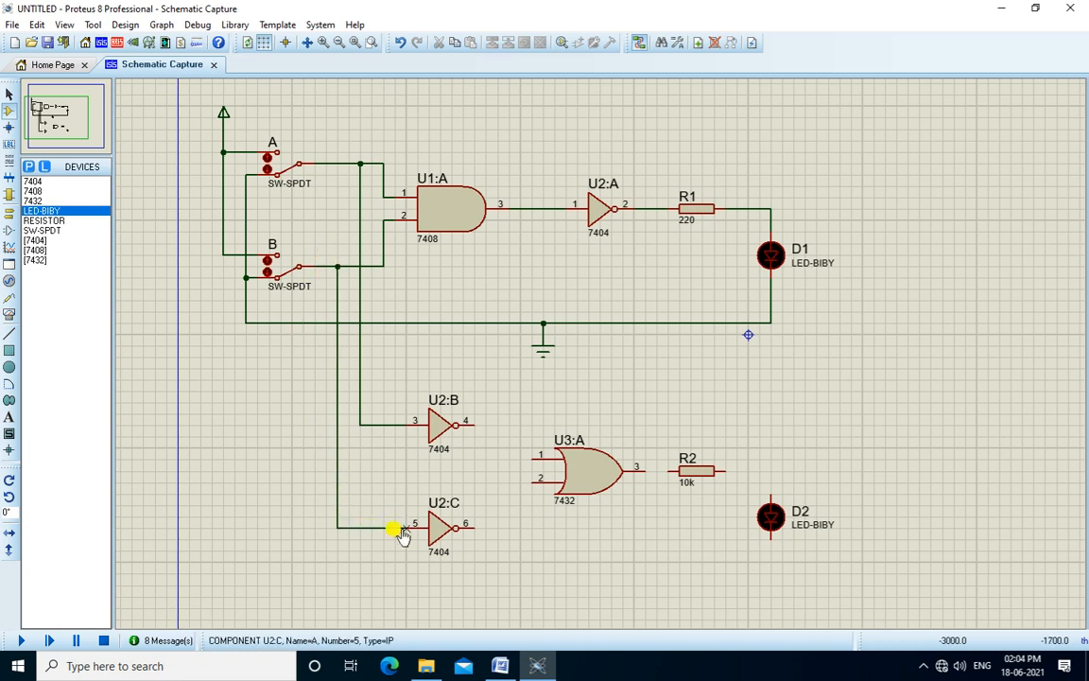
# Wire the outputs of inverters U2:B and U2:C to inputs 1 and 2 of the 7432 OR gate
pyautogui.click(471, 423)
pyautogui.click(527, 448)
pyautogui.click(471, 522)
pyautogui.click(534, 480)
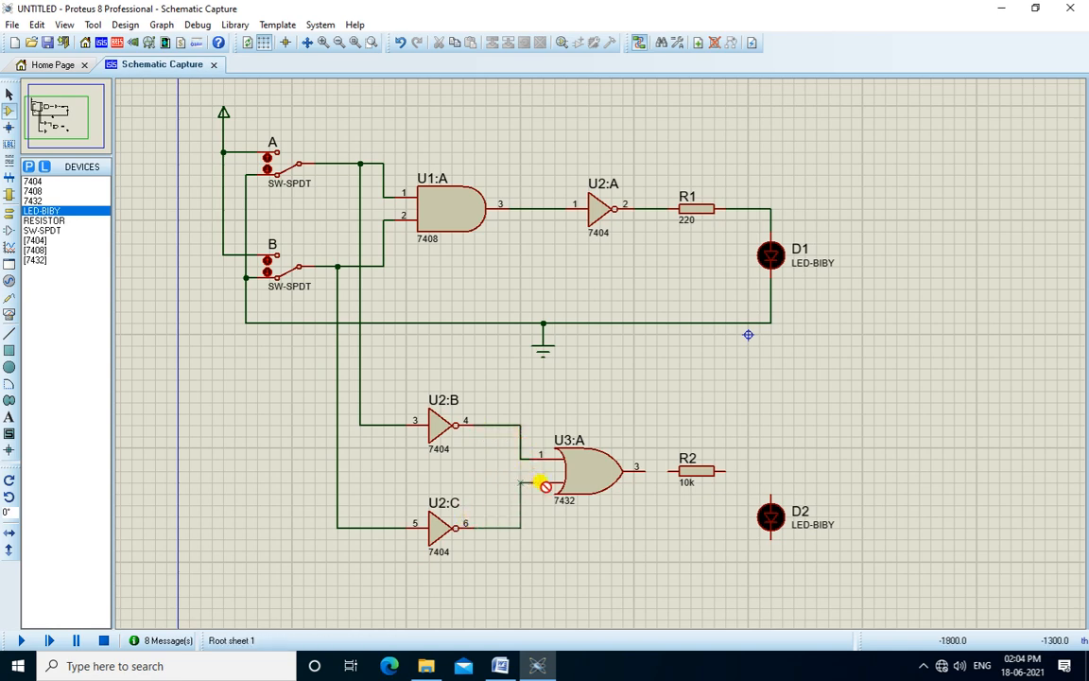
pyautogui.click(531, 479)
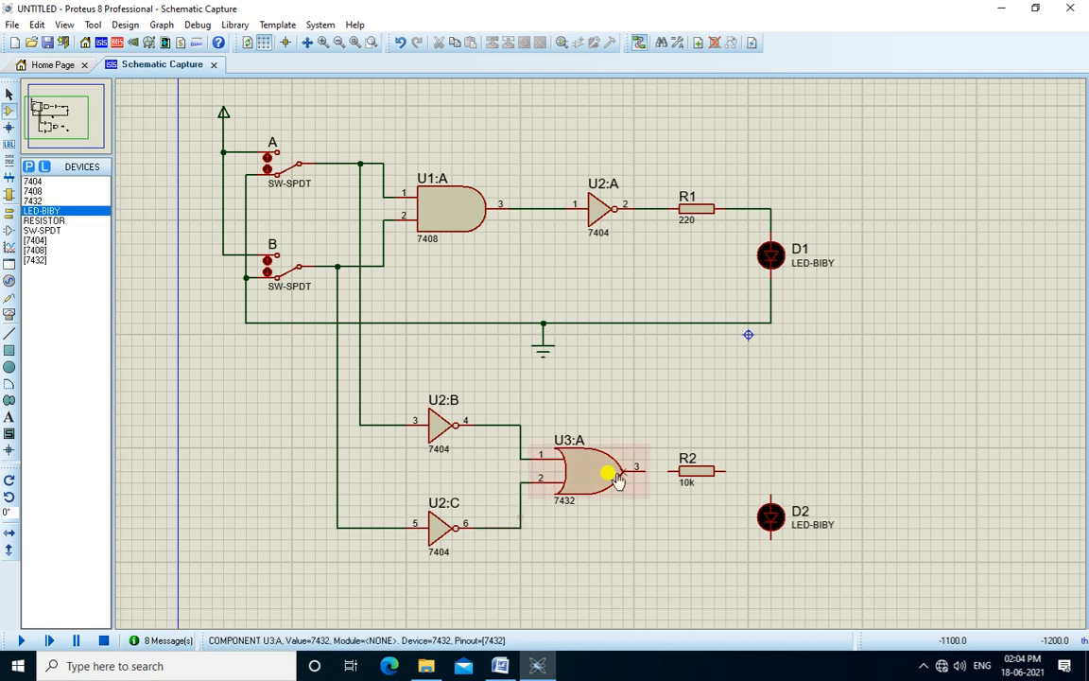
# Wire the OR gate's output through resistor R2 and LED D2 to the ground line of the upper circuit
pyautogui.click(724, 470)
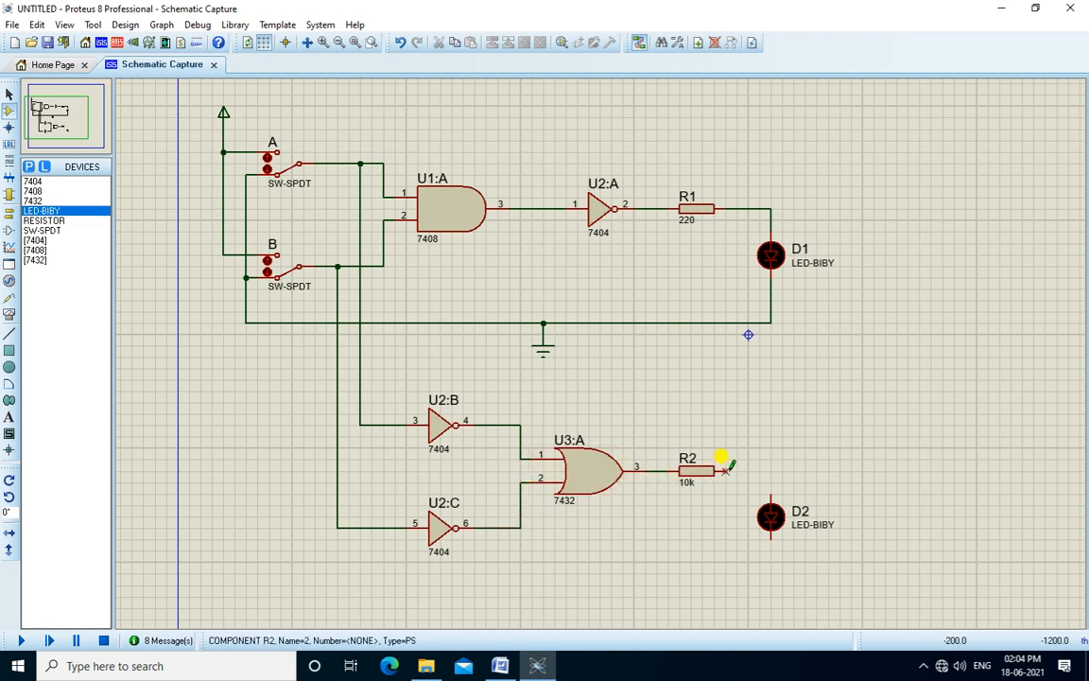
pyautogui.click(770, 499)
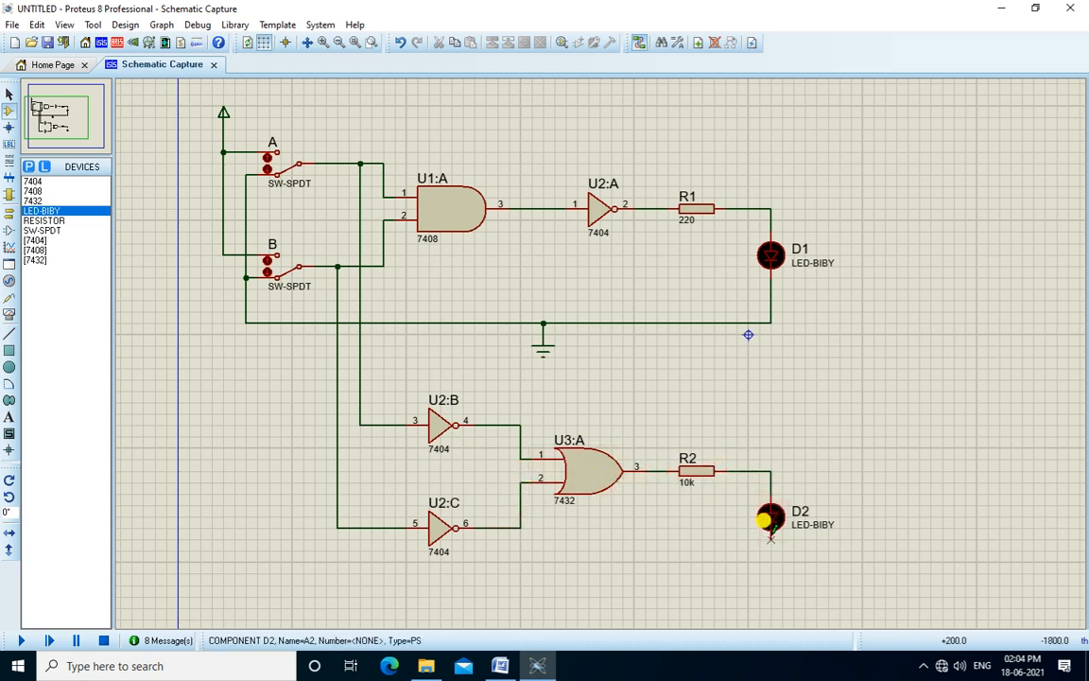
pyautogui.click(771, 535)
pyautogui.click(759, 323)
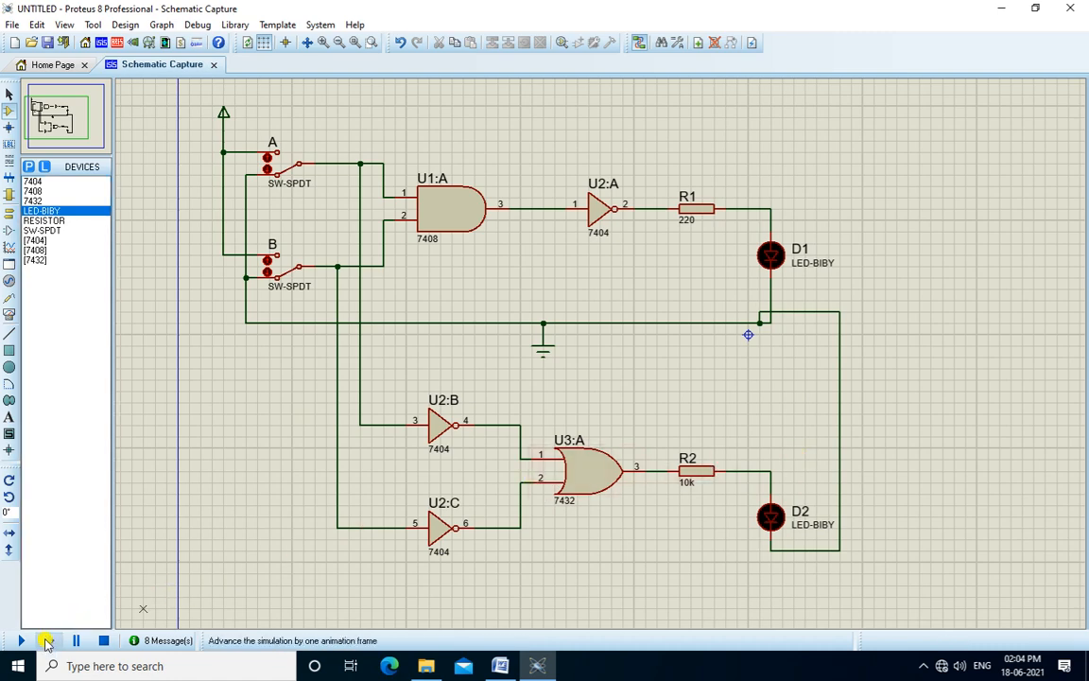
# Test-run and stop the simulation, and set the value of resistor R2 to 220
pyautogui.click(25, 641)
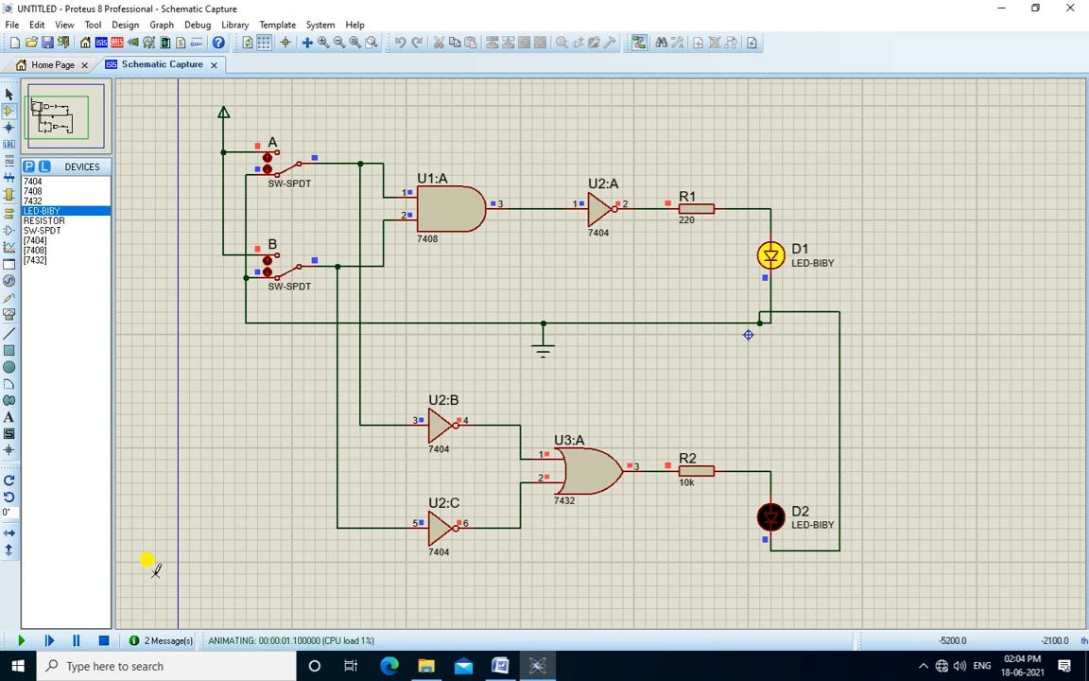
pyautogui.click(100, 642)
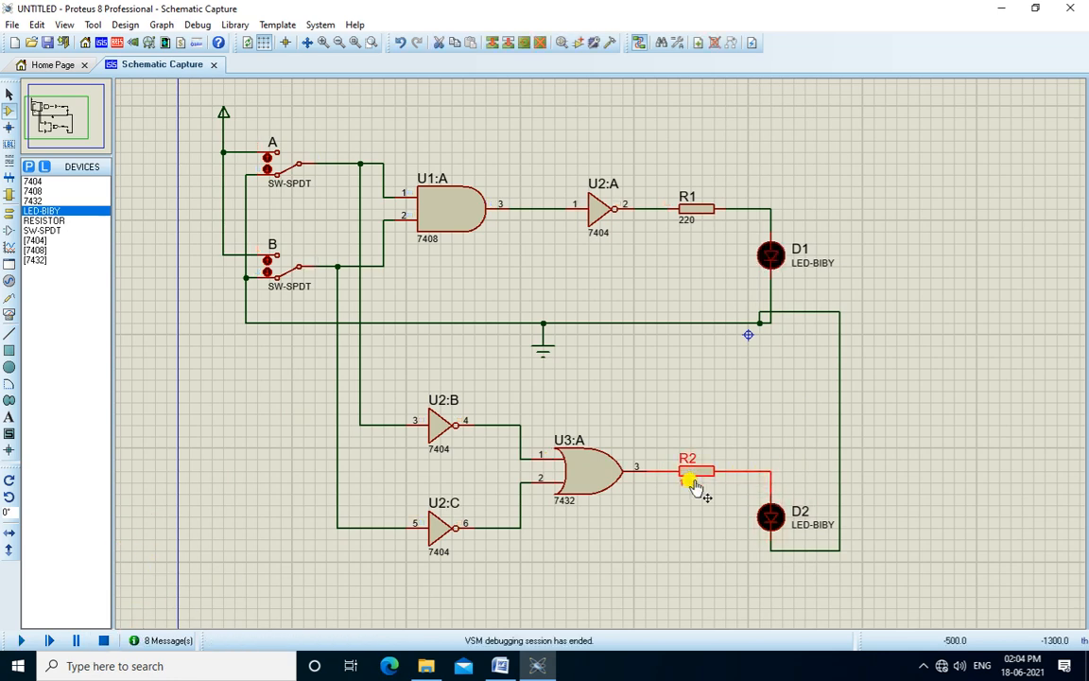
pyautogui.doubleClick(691, 482)
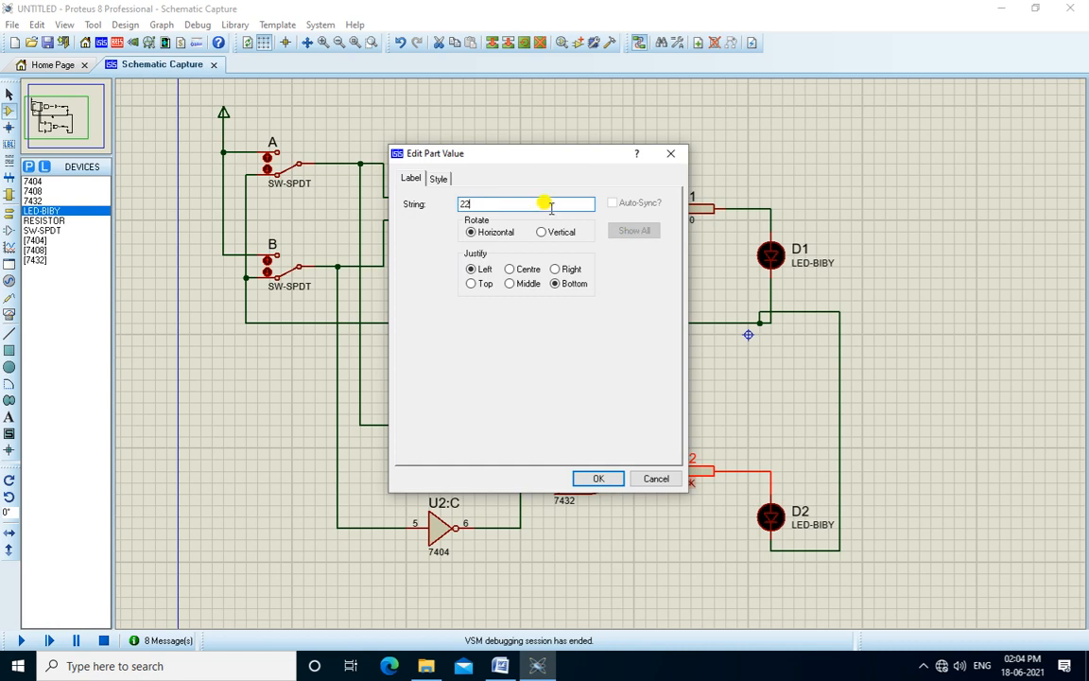
pyautogui.press('Return')
# Simulate both circuits, toggle switches A and B through their input combinations to compare LEDs D1 and D2, and stop the simulation
pyautogui.click(21, 640)
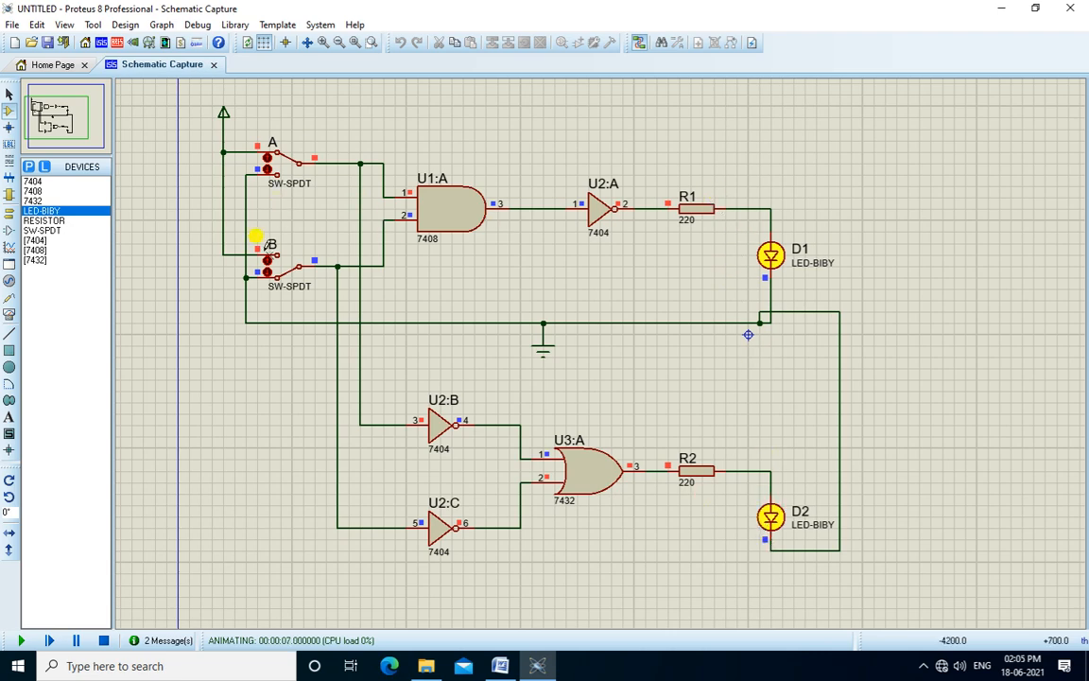
pyautogui.click(267, 263)
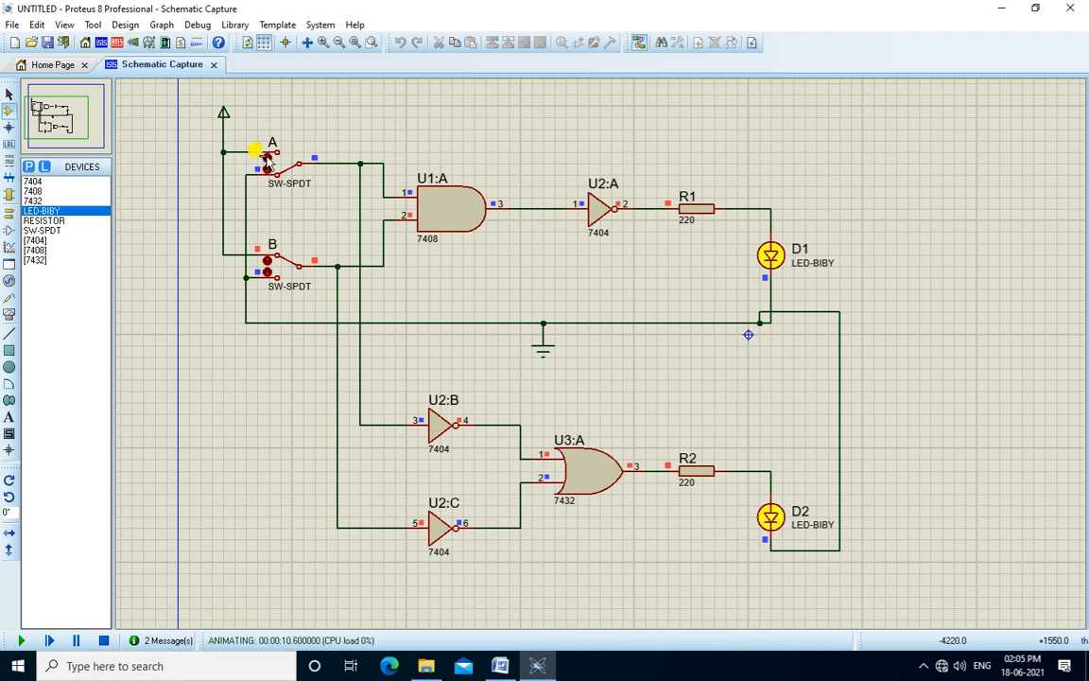
pyautogui.click(268, 163)
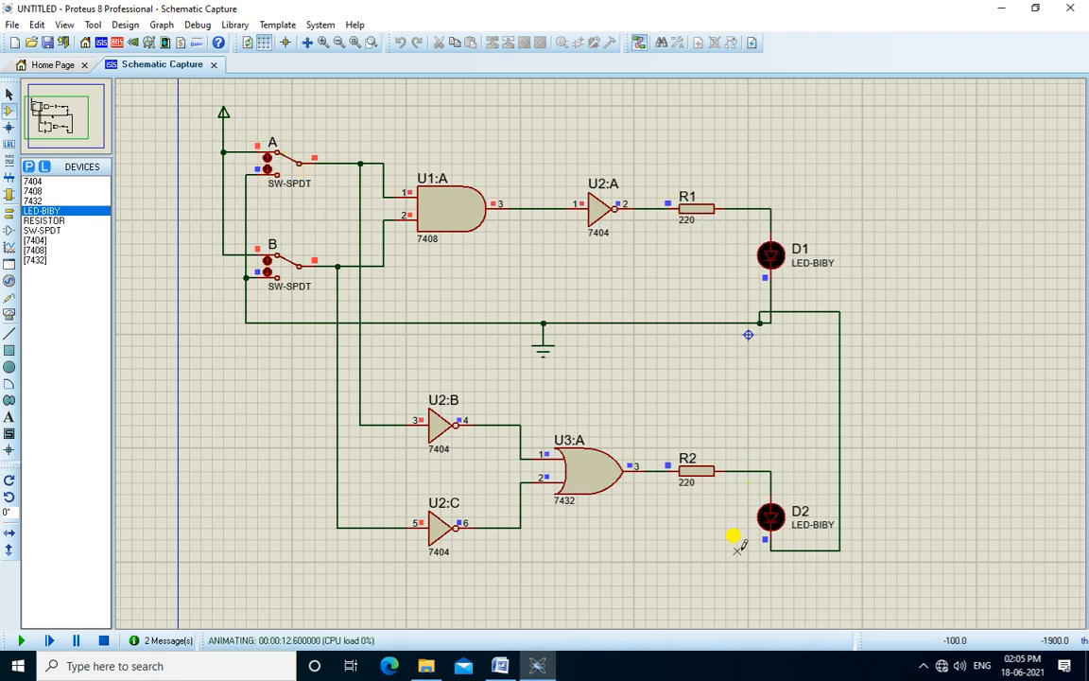
pyautogui.click(104, 640)
# Switch to the Word document and review the De Morgan's theorem circuits and truth tables, going back to the first theorem
pyautogui.click(500, 665)
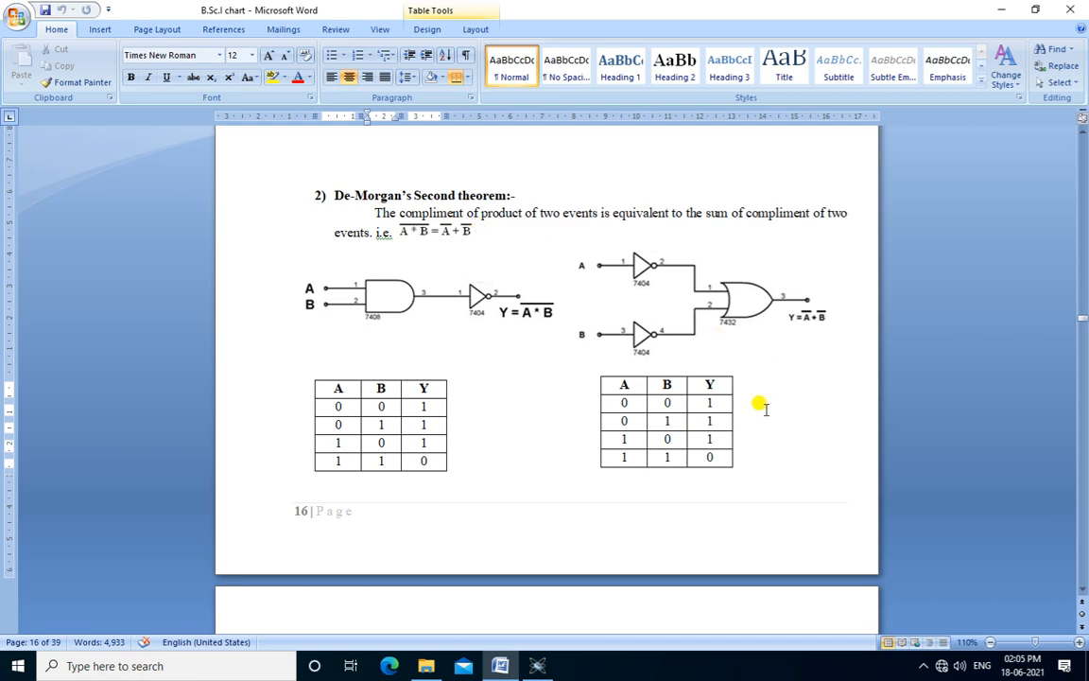
pyautogui.scroll(10, 799, 418)
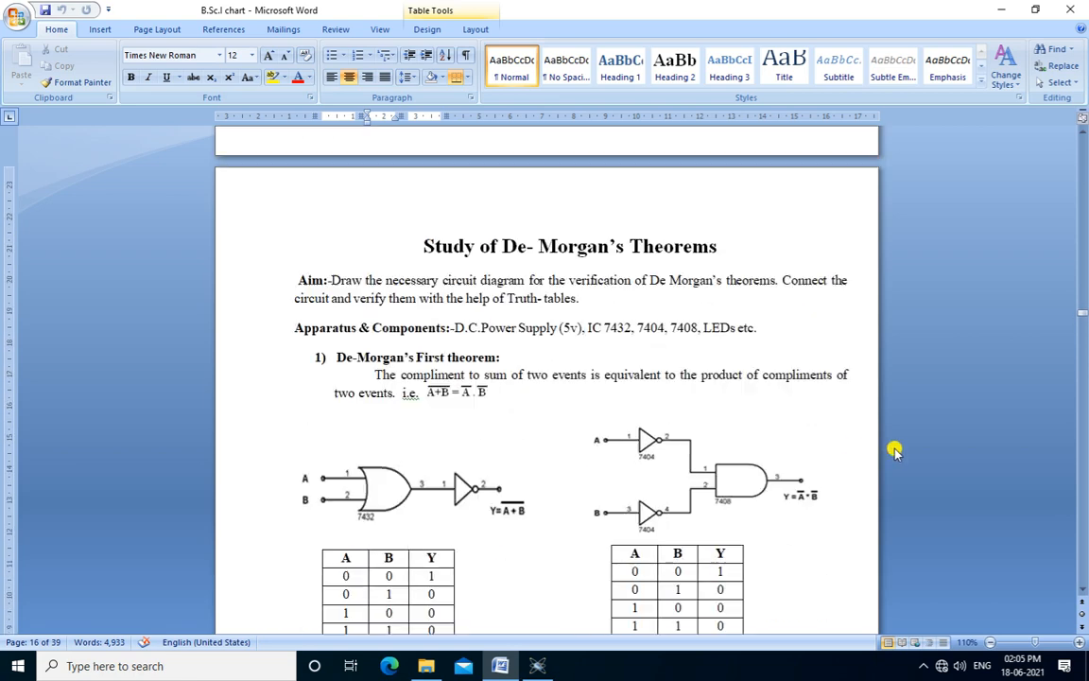